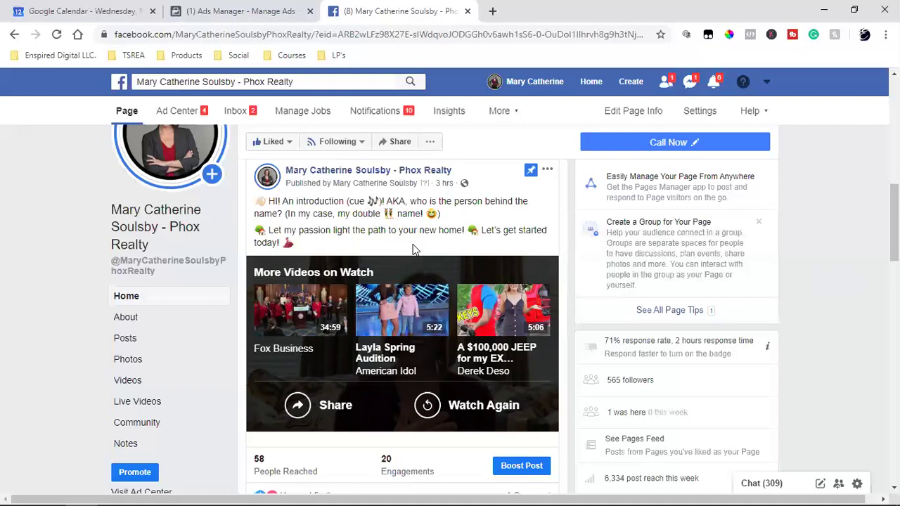
# - Replay the introduction video in the page's pinned post and pause it near the start
pyautogui.click(484, 405)
pyautogui.click(261, 421)
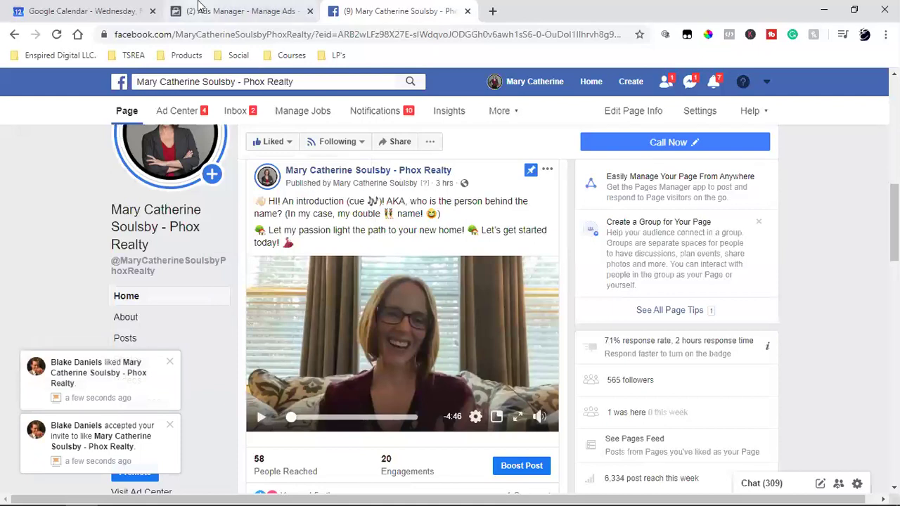
# - Switch to Ads Manager and mark the new campaign as a Special Ad Category campaign with Housing as the ad category
pyautogui.click(200, 6)
pyautogui.click(230, 256)
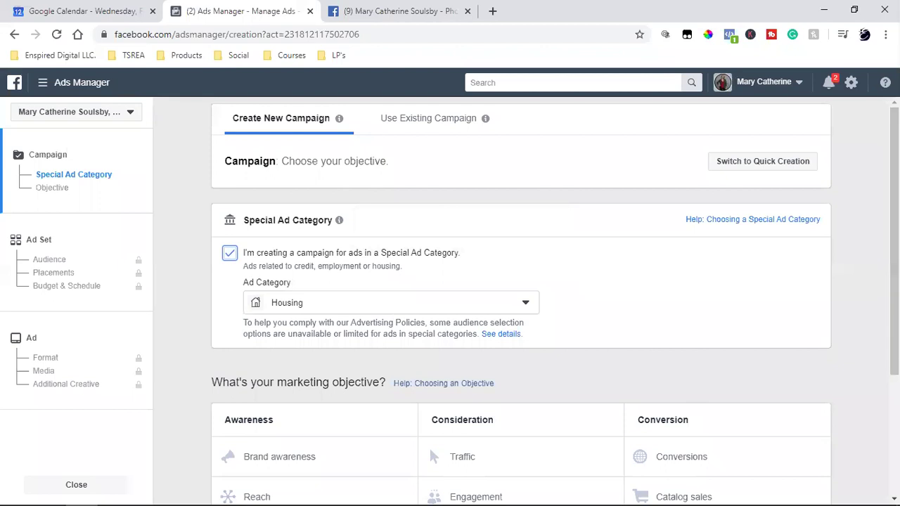
pyautogui.scroll(-2, 828, 186)
pyautogui.moveTo(818, 372)
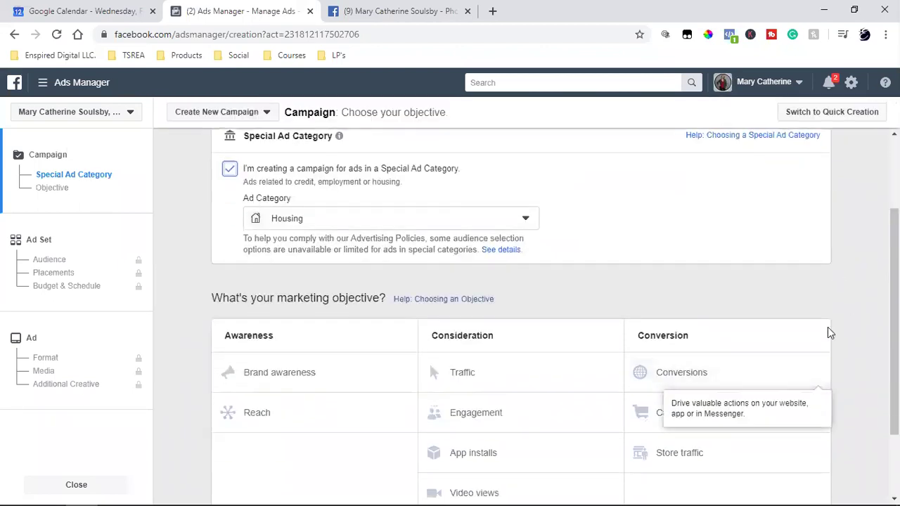
pyautogui.click(291, 220)
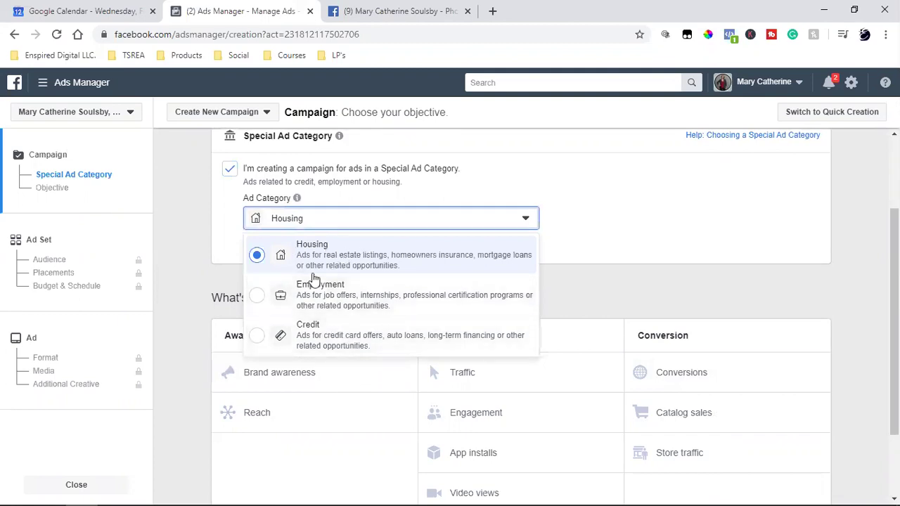
pyautogui.click(335, 245)
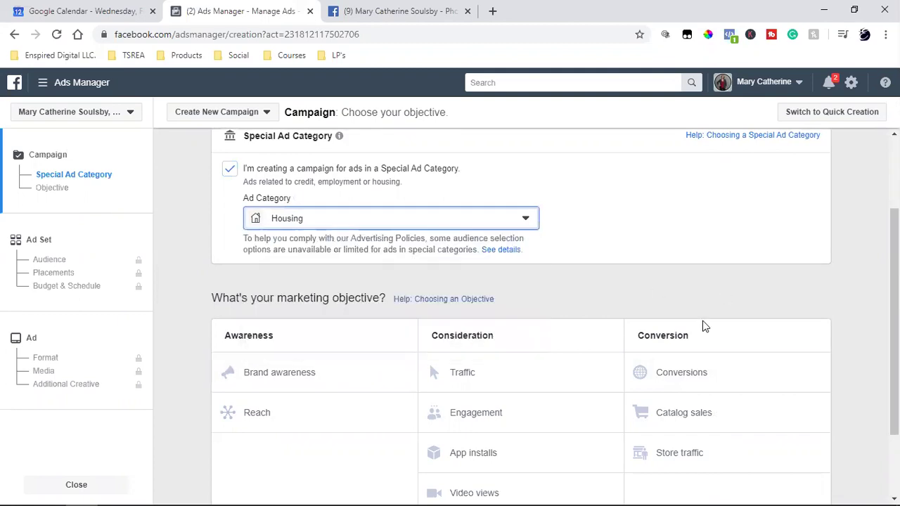
# - Choose the Video views objective and name the campaign "Video views (INTRO VIDEO)"
pyautogui.scroll(-2, 791, 305)
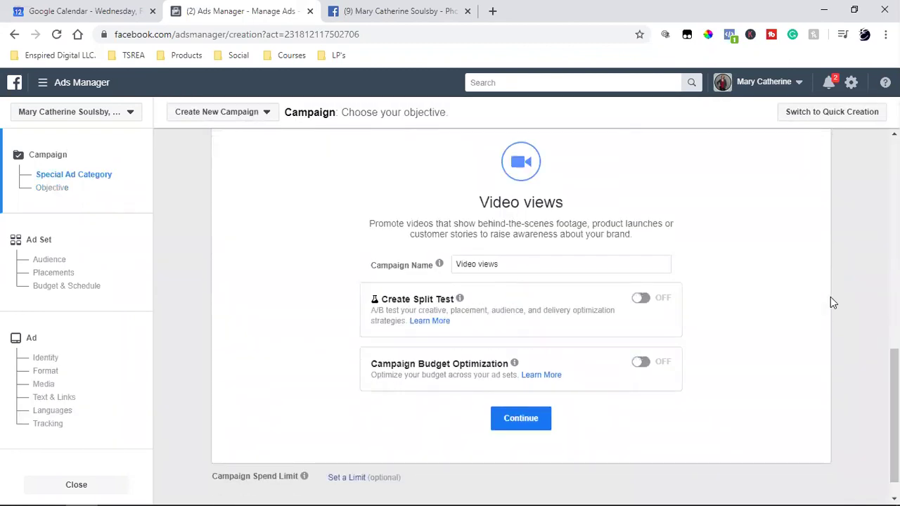
pyautogui.click(518, 270)
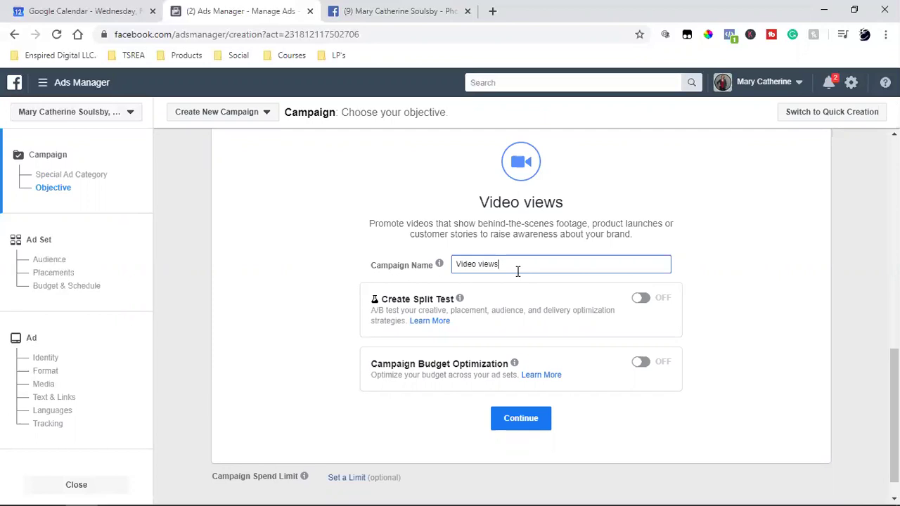
pyautogui.write('INTRO)')
pyautogui.write('VOD')
pyautogui.write('DEO')
# - Copy the campaign name, continue to the ad set and name it "Video views (INTRO VIDEO)" as well
pyautogui.tripleClick(526, 265)
pyautogui.rightClick(526, 268)
pyautogui.click(550, 318)
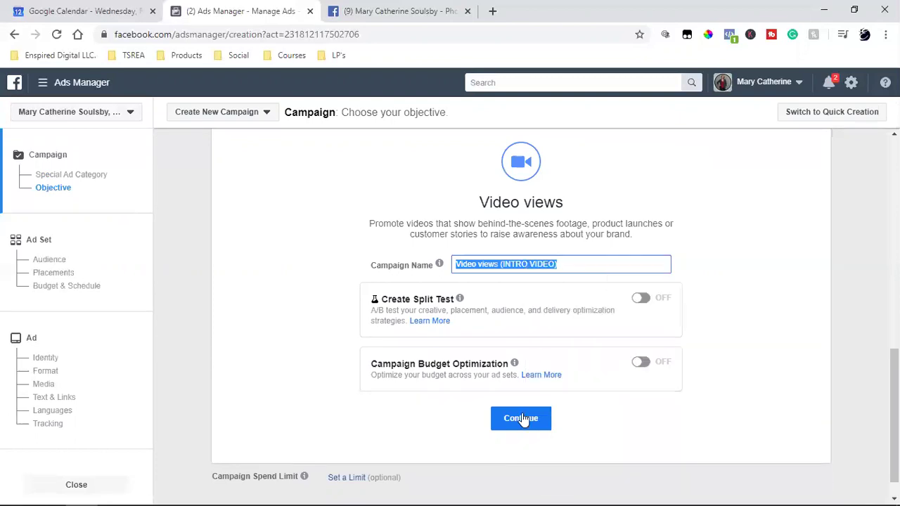
pyautogui.click(520, 429)
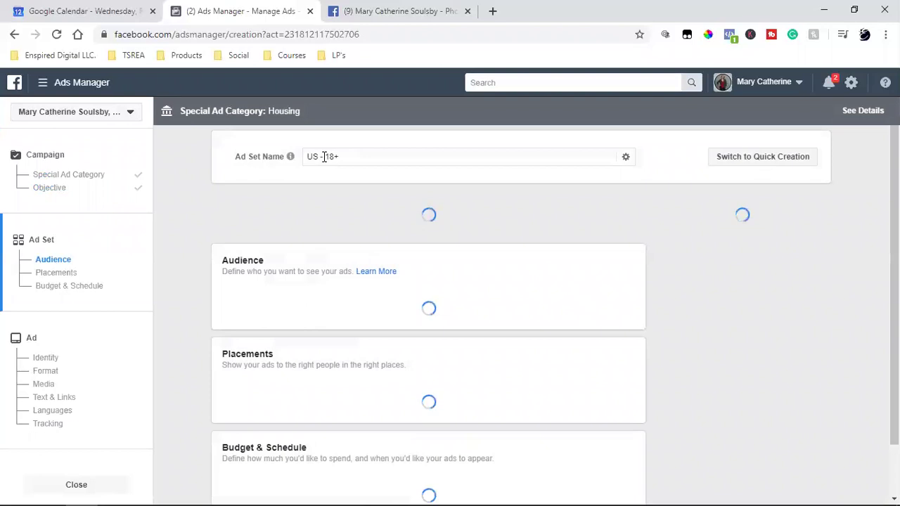
pyautogui.tripleClick(323, 157)
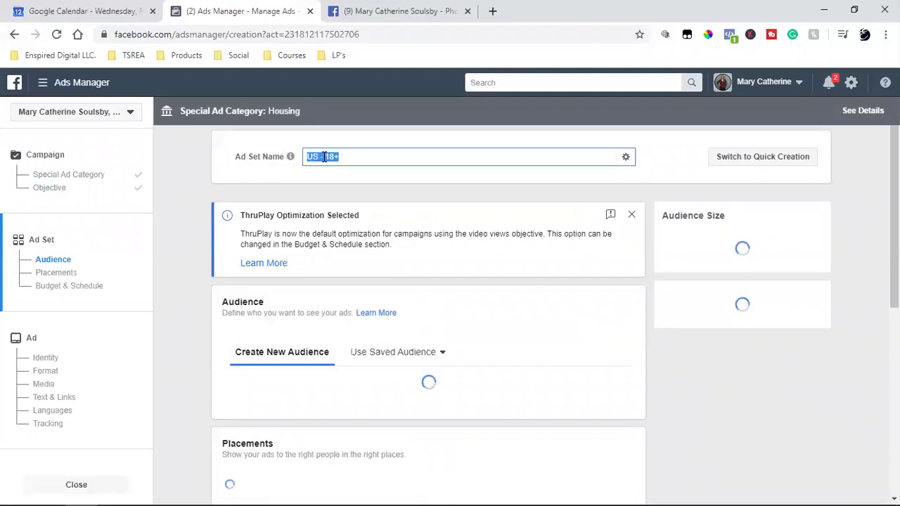
pyautogui.hotkey('ctrl', 'v')
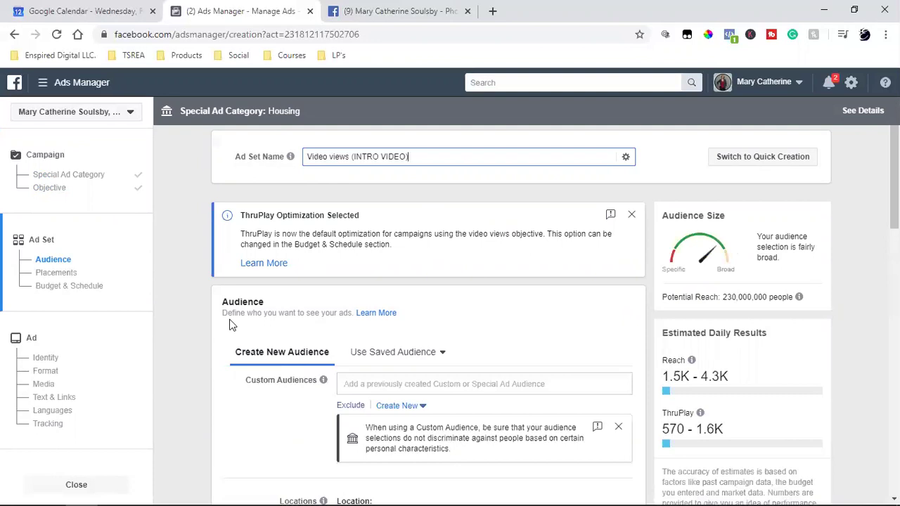
# - Expand the extra audience options and open the ad set's detailed targeting and locations for editing
pyautogui.scroll(-1, 232, 324)
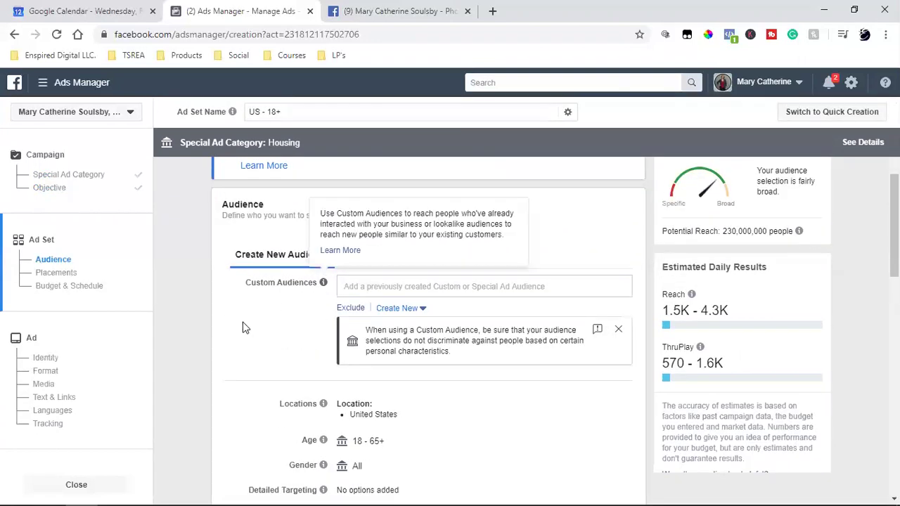
pyautogui.scroll(-2, 244, 328)
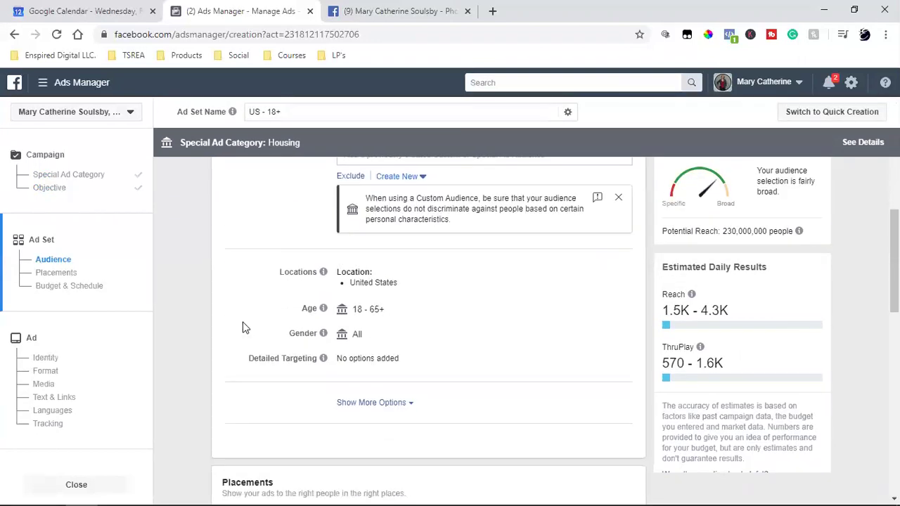
pyautogui.click(375, 402)
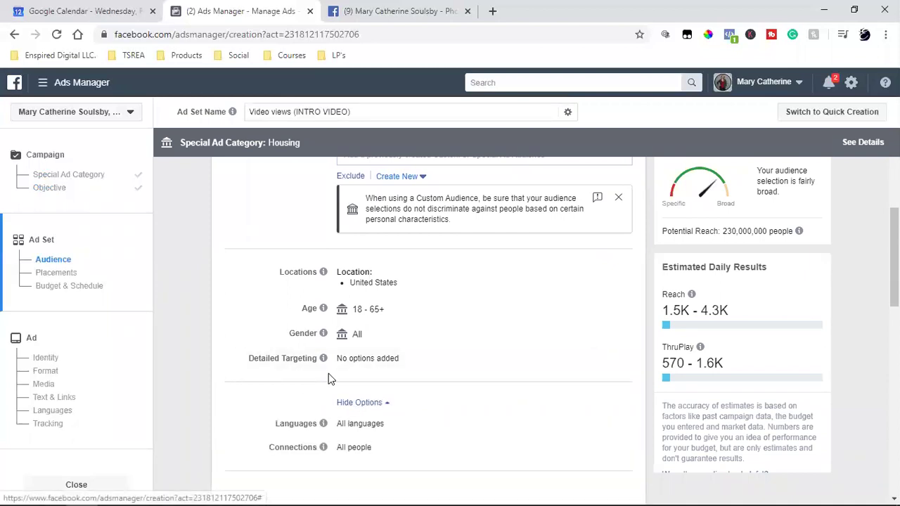
pyautogui.click(616, 359)
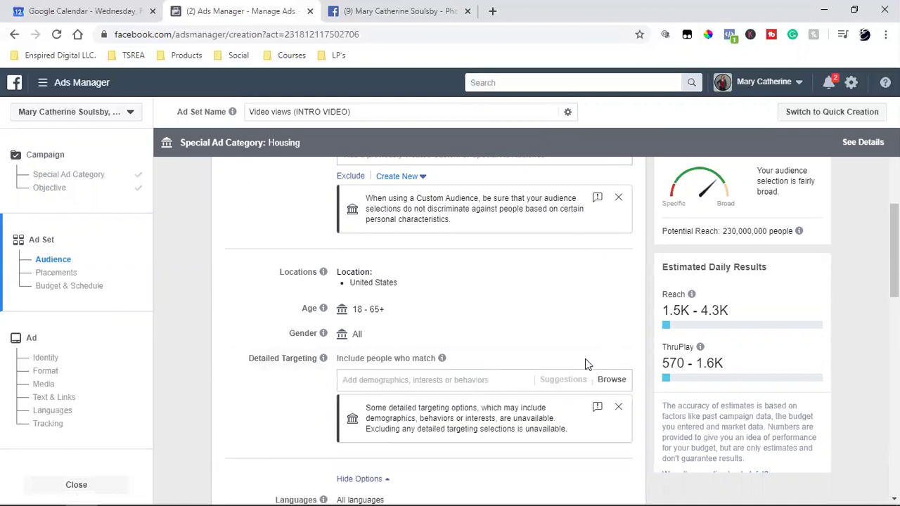
pyautogui.scroll(-2, 246, 329)
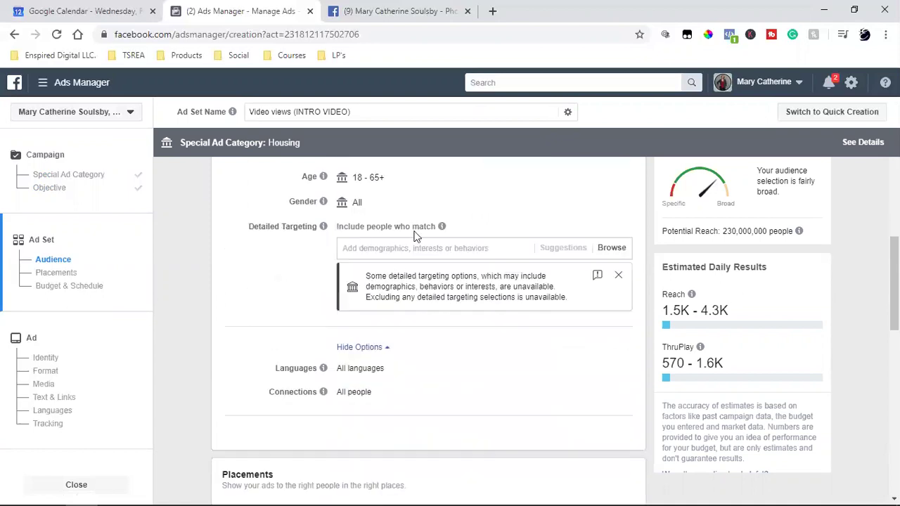
pyautogui.scroll(-6, 254, 361)
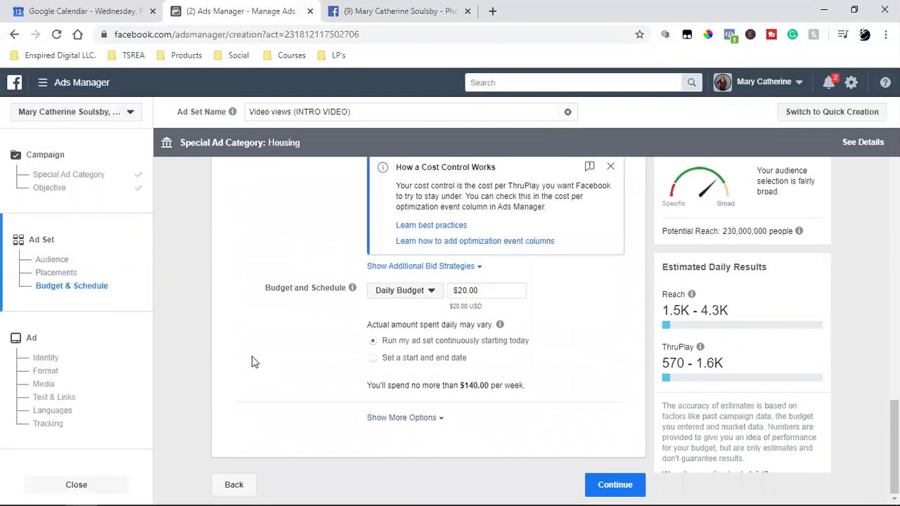
pyautogui.scroll(8, 252, 356)
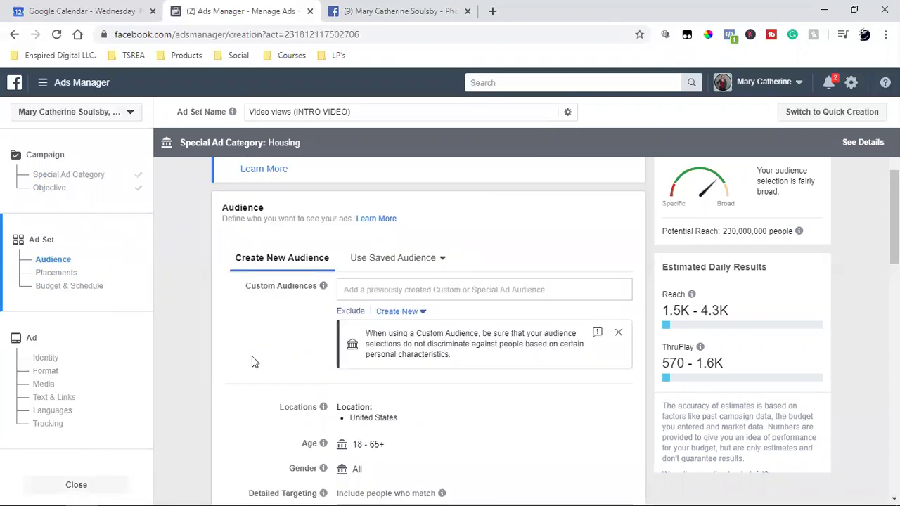
pyautogui.scroll(-2, 252, 356)
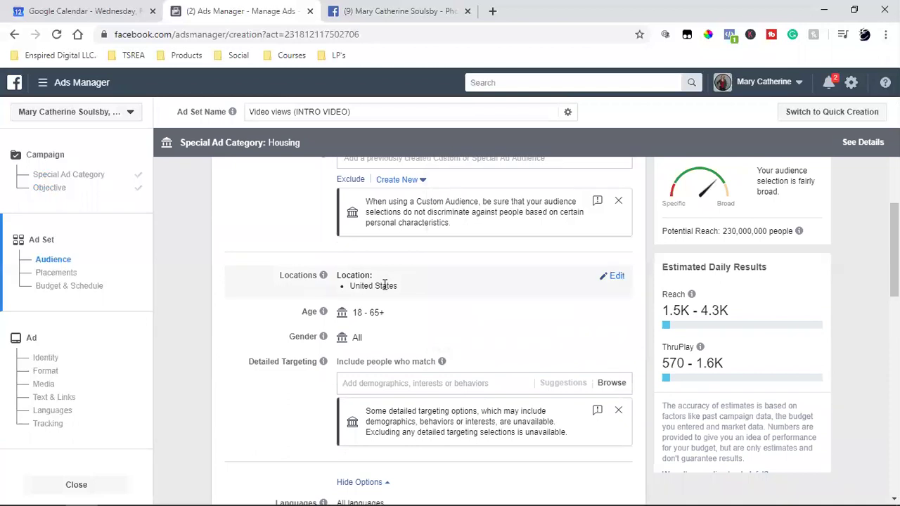
pyautogui.click(617, 277)
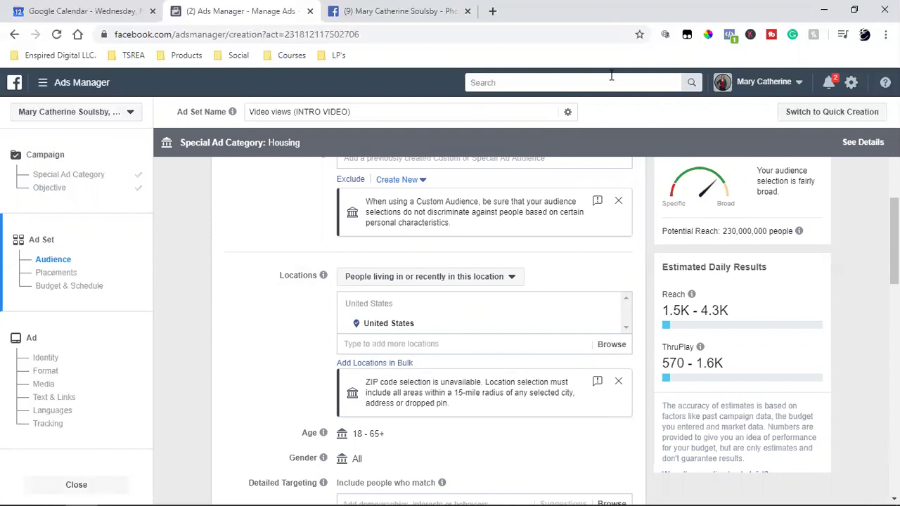
# - Open google.com in a new browser tab and search for "area code 30152"
pyautogui.click(492, 10)
pyautogui.write('google.com')
pyautogui.press('Return')
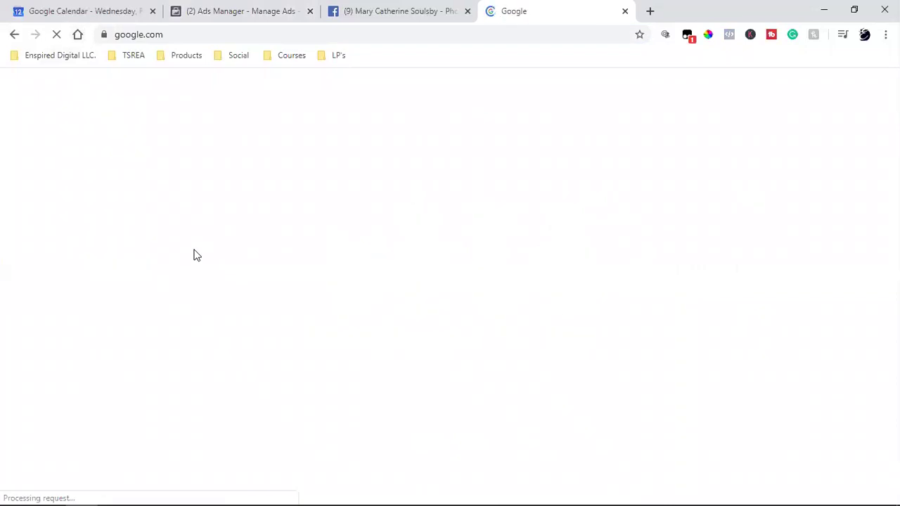
pyautogui.write('area code ')
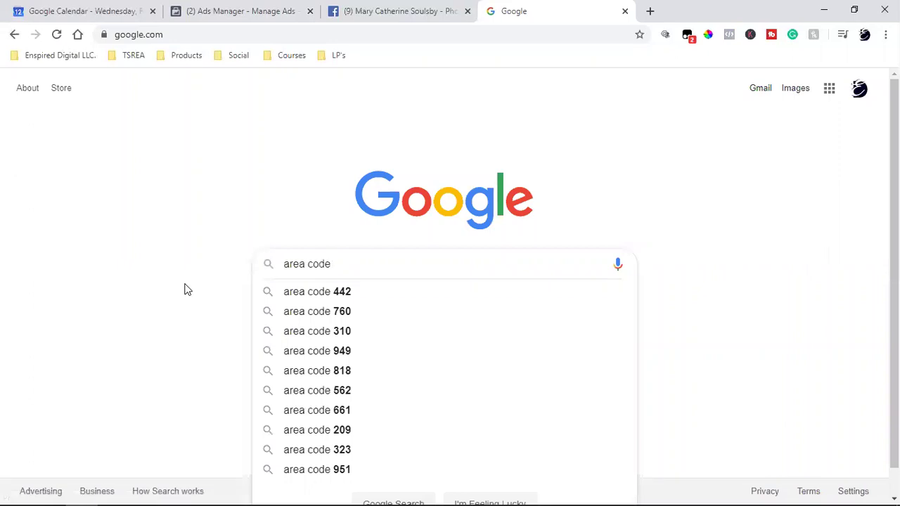
pyautogui.write('30152')
pyautogui.press('Return')
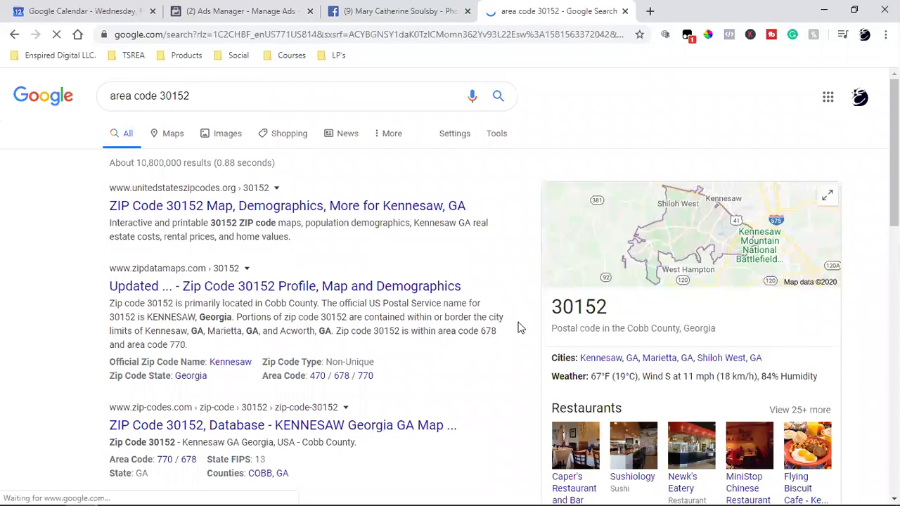
pyautogui.scroll(-2, 518, 327)
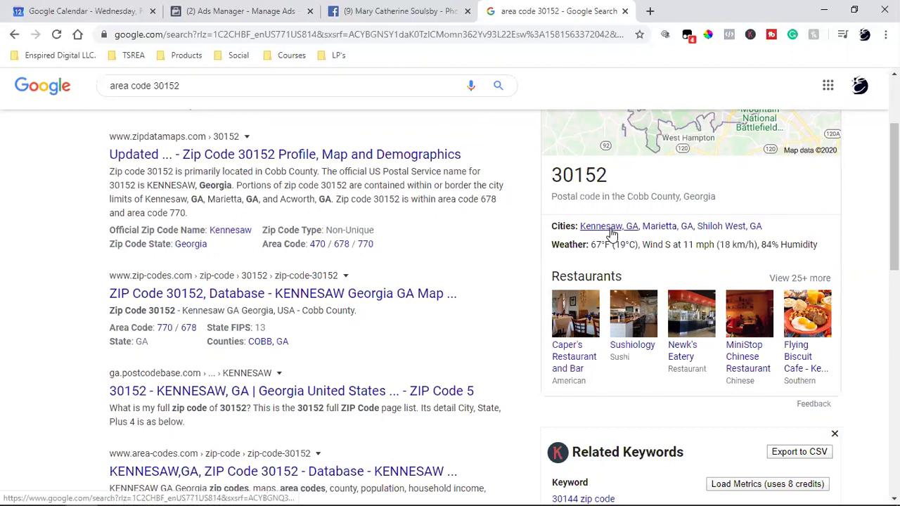
# - Copy the city name KENNESAW from the zipdatamaps search result
pyautogui.doubleClick(174, 184)
pyautogui.rightClick(175, 184)
pyautogui.click(193, 193)
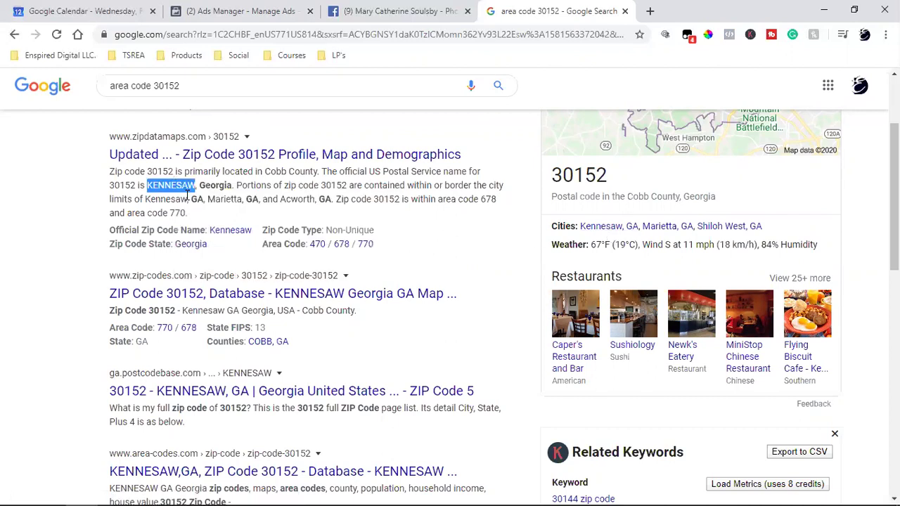
# - Return to Ads Manager, remove United States from the audience locations and target "People living in this location"
pyautogui.click(304, 7)
pyautogui.click(611, 326)
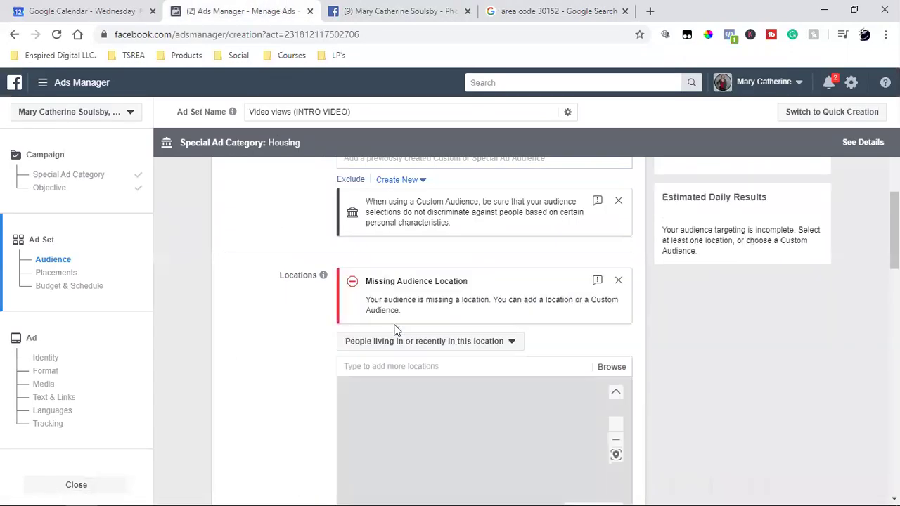
pyautogui.click(414, 348)
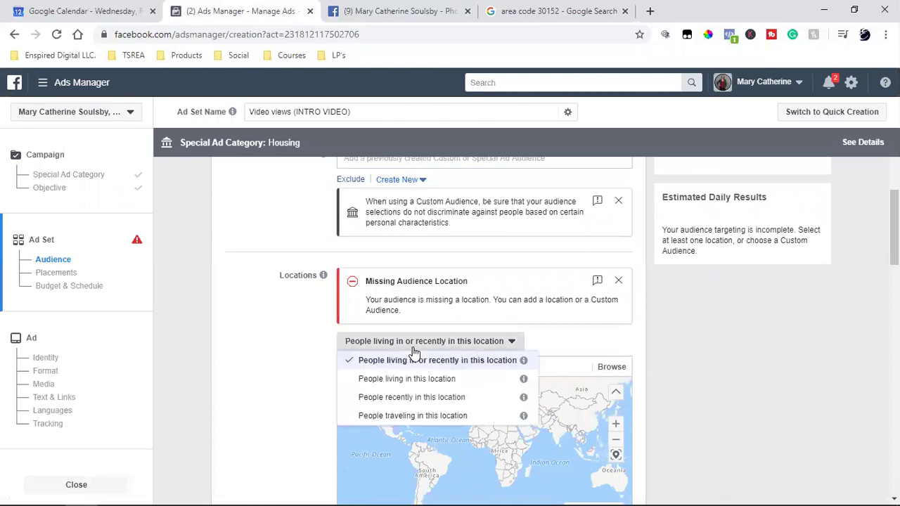
pyautogui.click(406, 378)
# - Add the city Kennesaw, Georgia, United States as the audience location
pyautogui.click(438, 367)
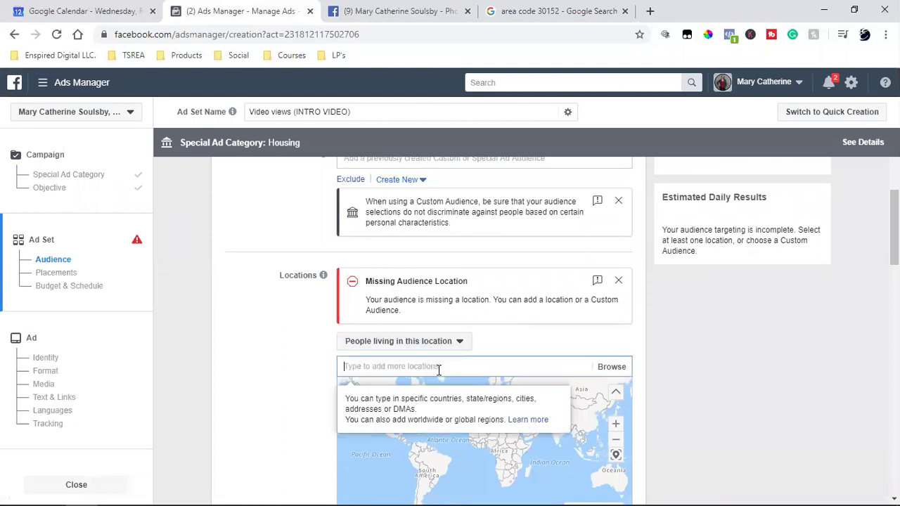
pyautogui.write('KENNESAW')
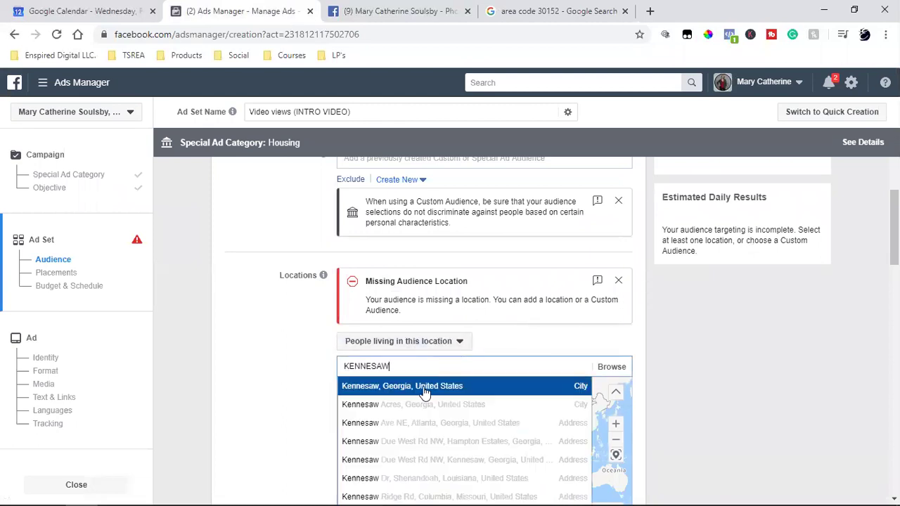
pyautogui.click(424, 394)
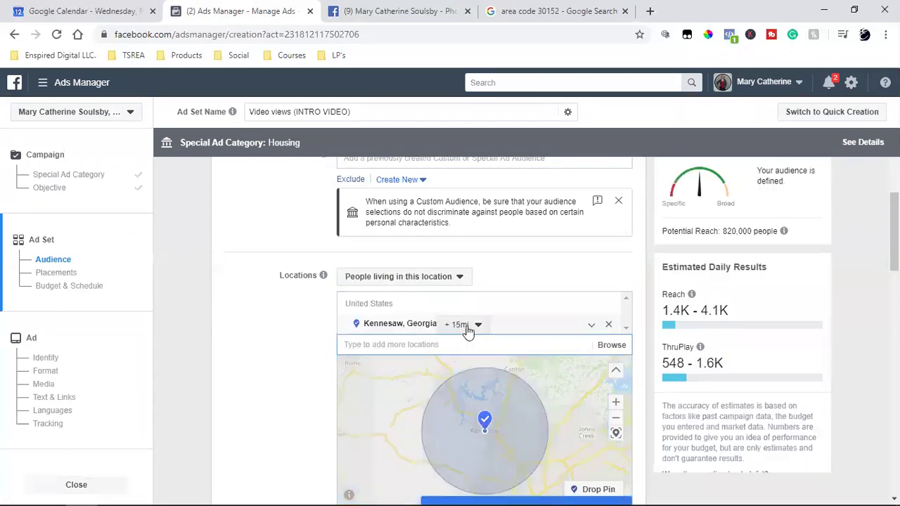
# - Try to set the radius around Kennesaw, Georgia to 50 miles
pyautogui.click(472, 329)
pyautogui.doubleClick(539, 381)
pyautogui.write('50')
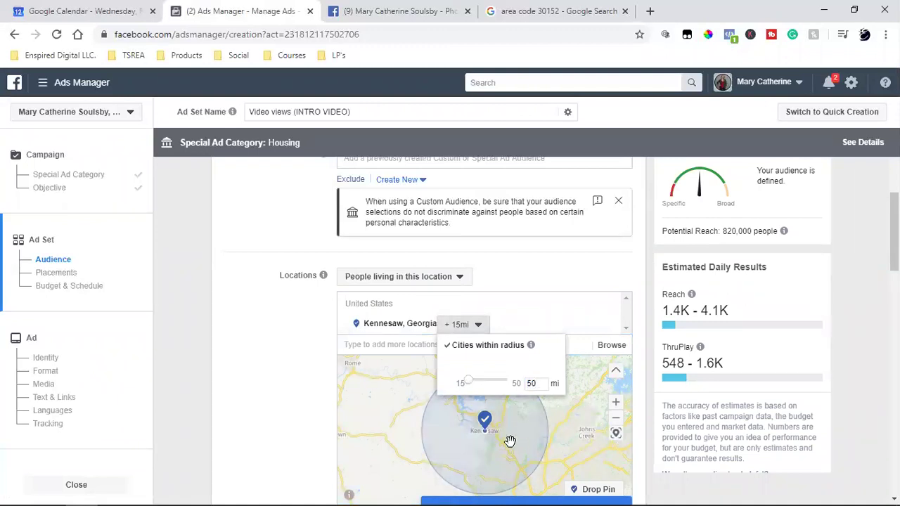
pyautogui.click(252, 248)
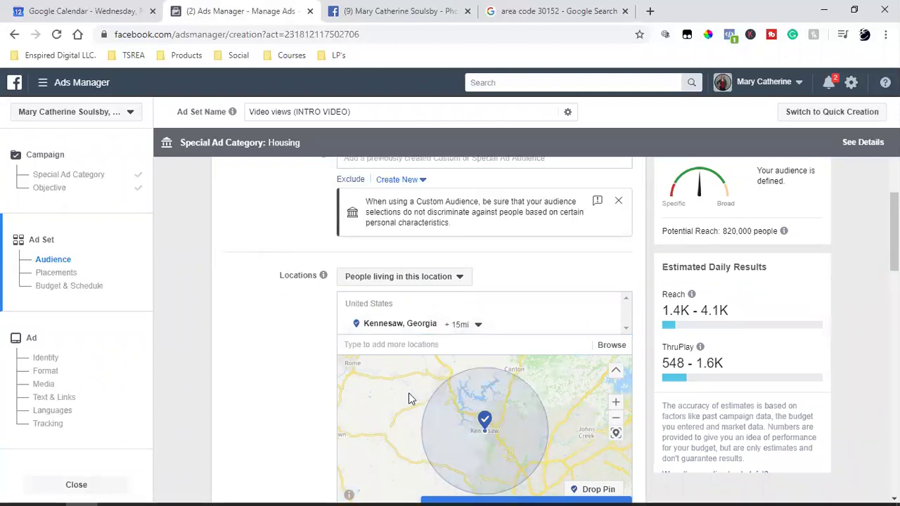
# - Enter 50 miles as the Kennesaw location's "Cities within radius" distance and apply it
pyautogui.click(481, 324)
pyautogui.doubleClick(535, 383)
pyautogui.write('50')
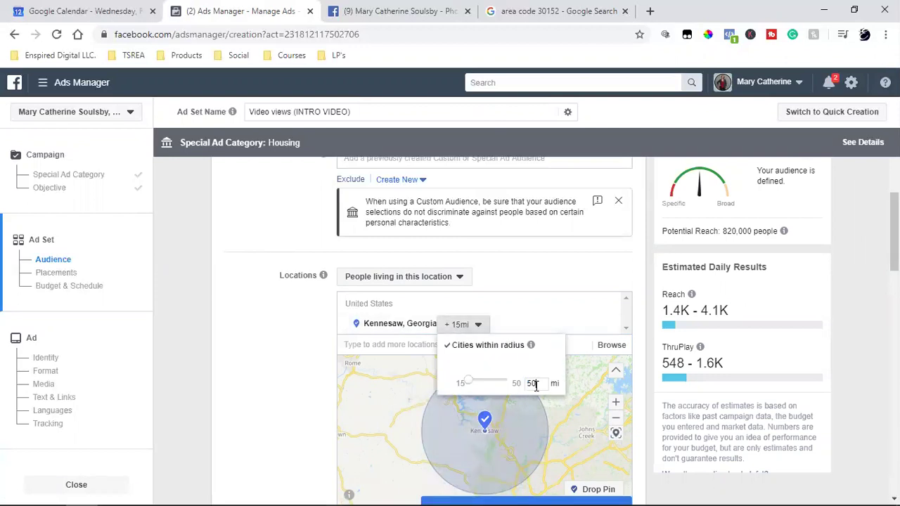
pyautogui.press('Return')
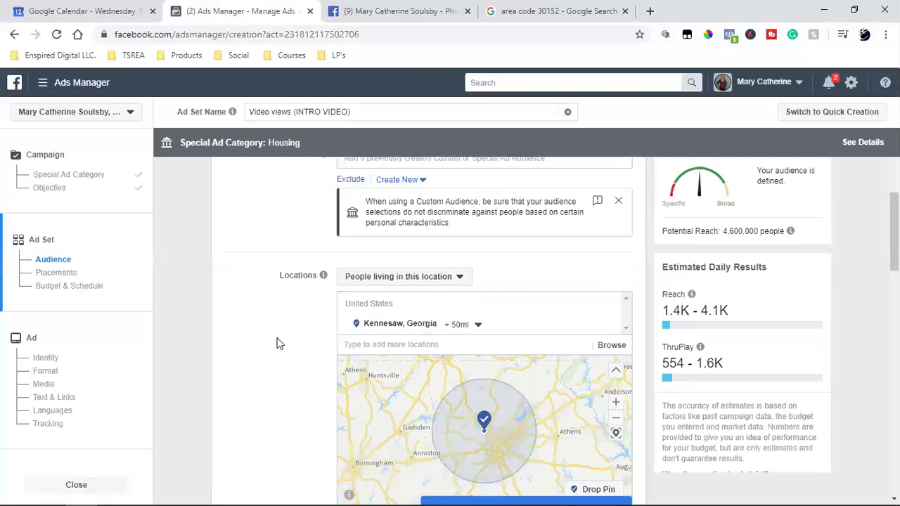
pyautogui.scroll(-2, 279, 344)
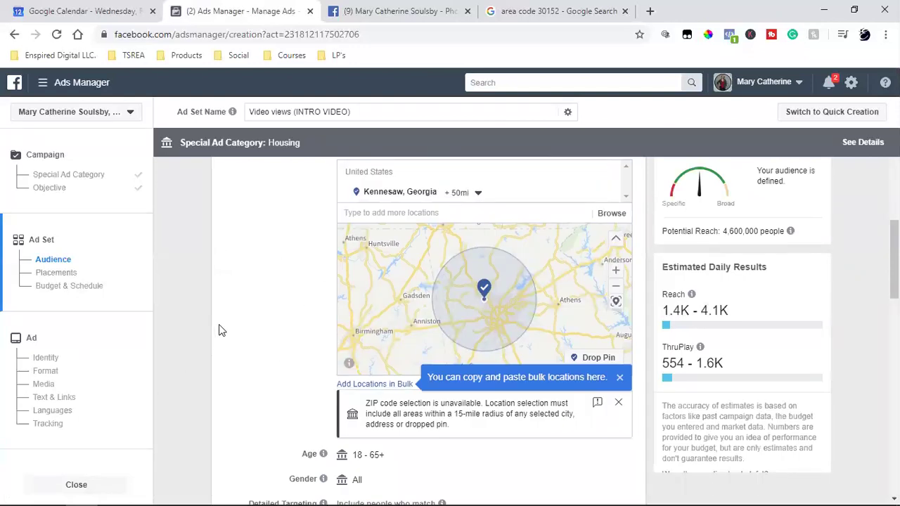
# - Switch the ad set to manually edited placements and exclude the Messenger, Instagram and Audience Network platforms
pyautogui.click(621, 379)
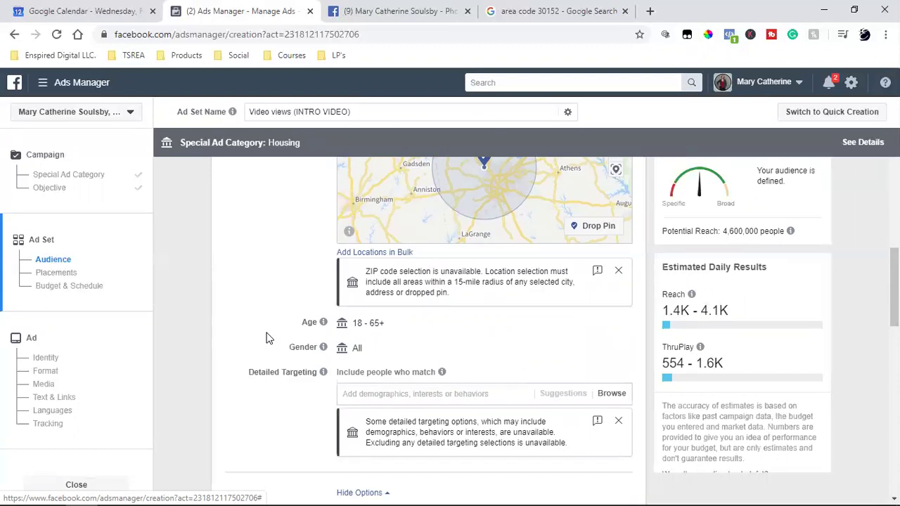
pyautogui.scroll(-3, 266, 339)
pyautogui.scroll(-2, 266, 338)
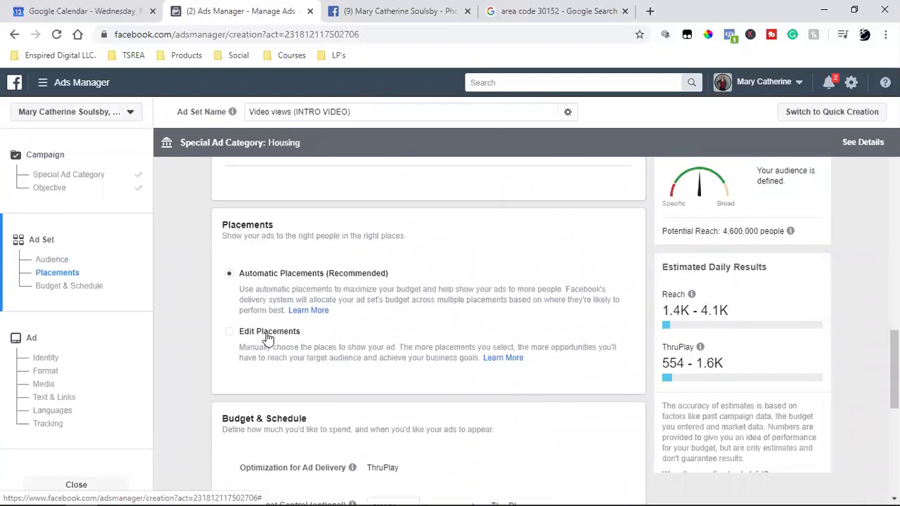
pyautogui.click(267, 337)
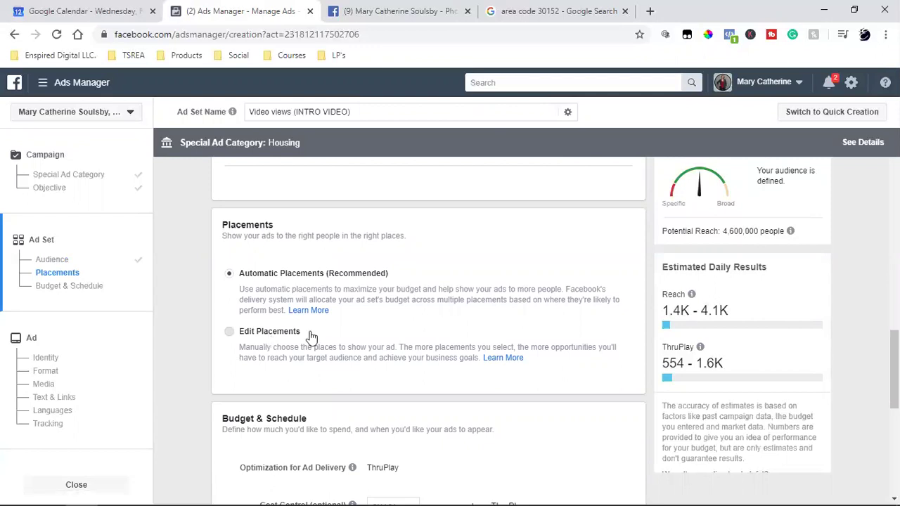
pyautogui.scroll(-2, 499, 323)
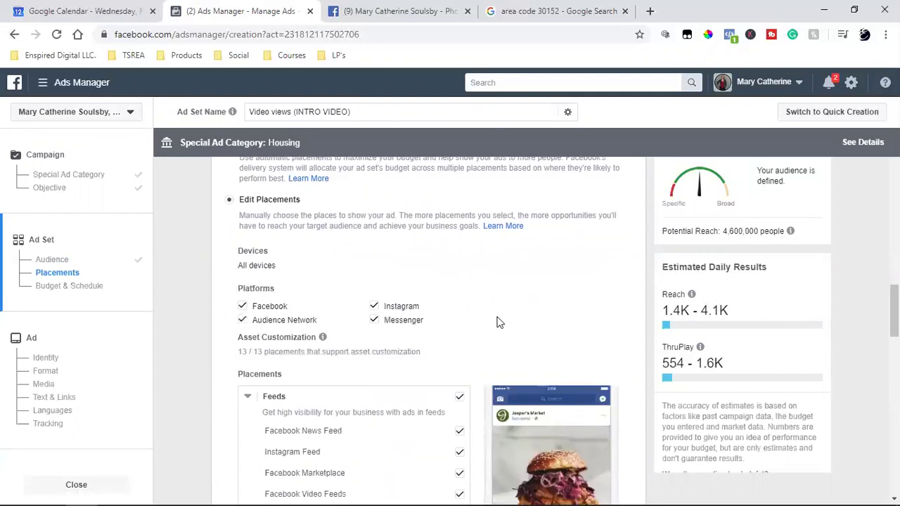
pyautogui.click(373, 320)
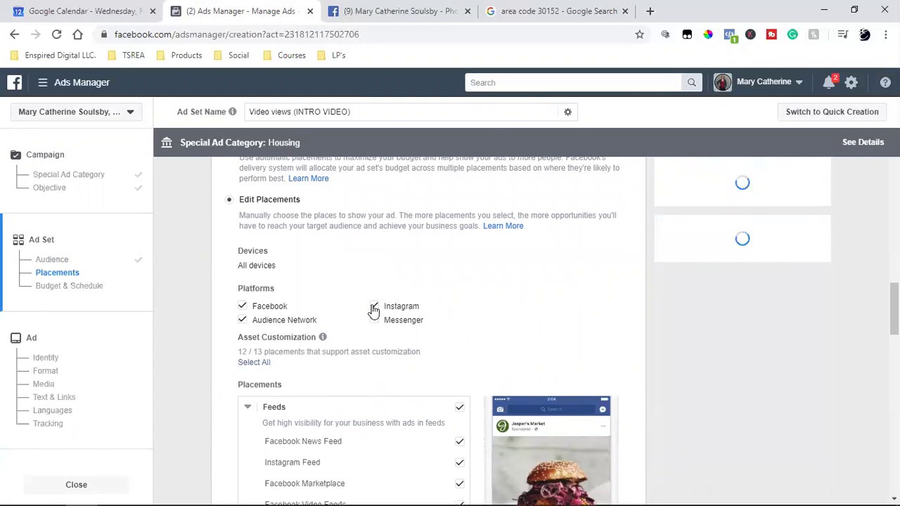
pyautogui.click(374, 308)
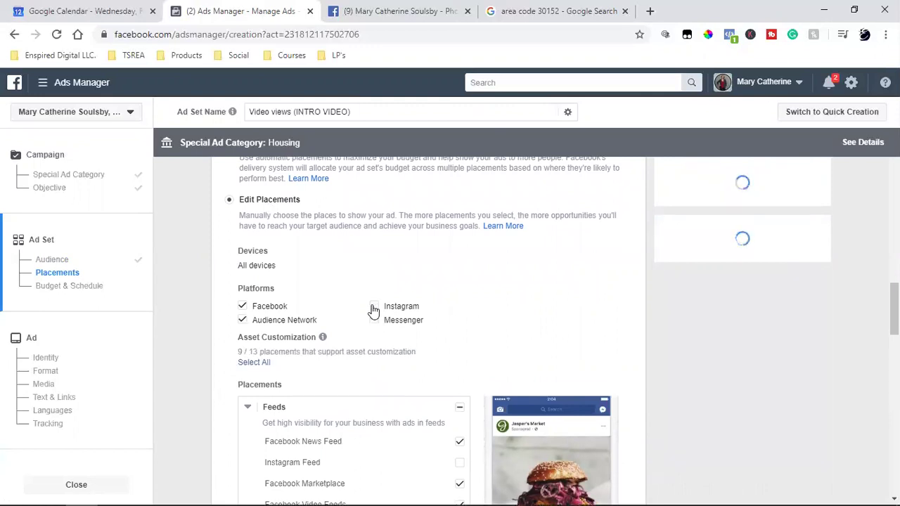
pyautogui.click(241, 321)
# - Remove Facebook Instant Articles from the In-Article placements
pyautogui.scroll(-2, 232, 363)
pyautogui.scroll(-2, 232, 363)
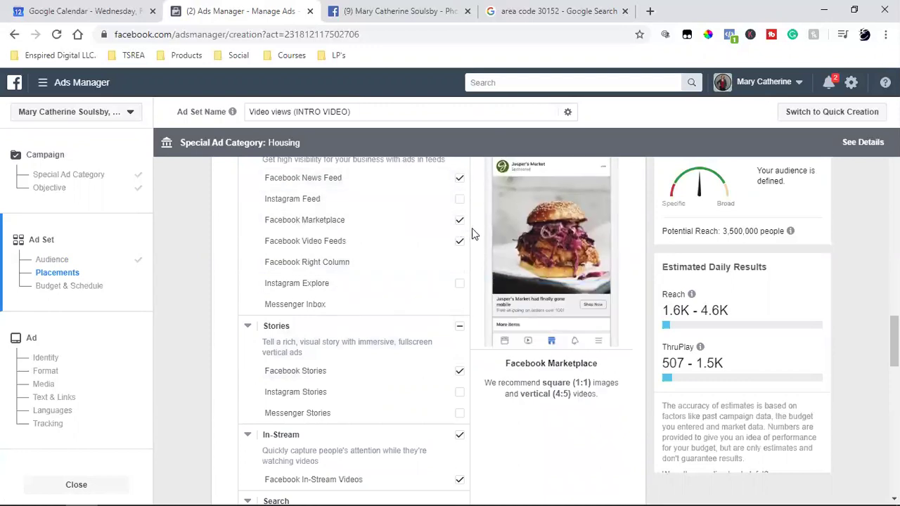
pyautogui.scroll(-2, 472, 371)
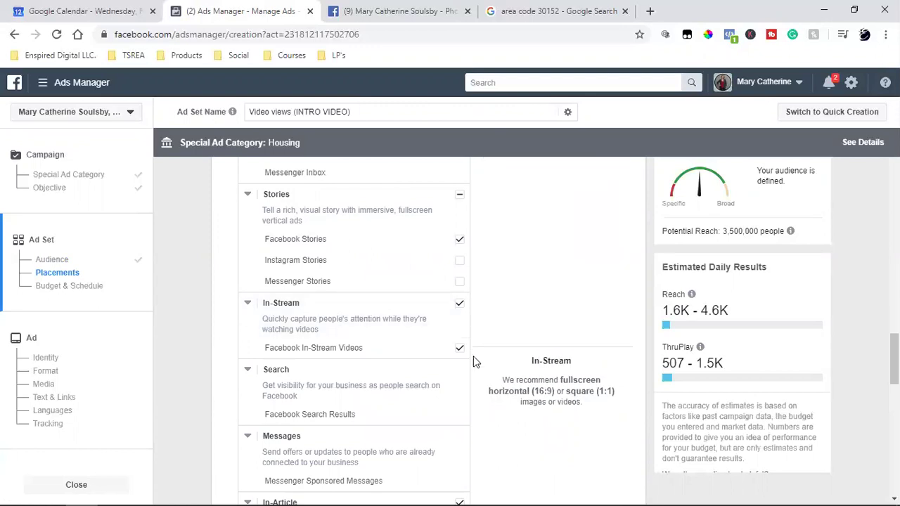
pyautogui.scroll(-6, 473, 361)
pyautogui.scroll(2, 473, 356)
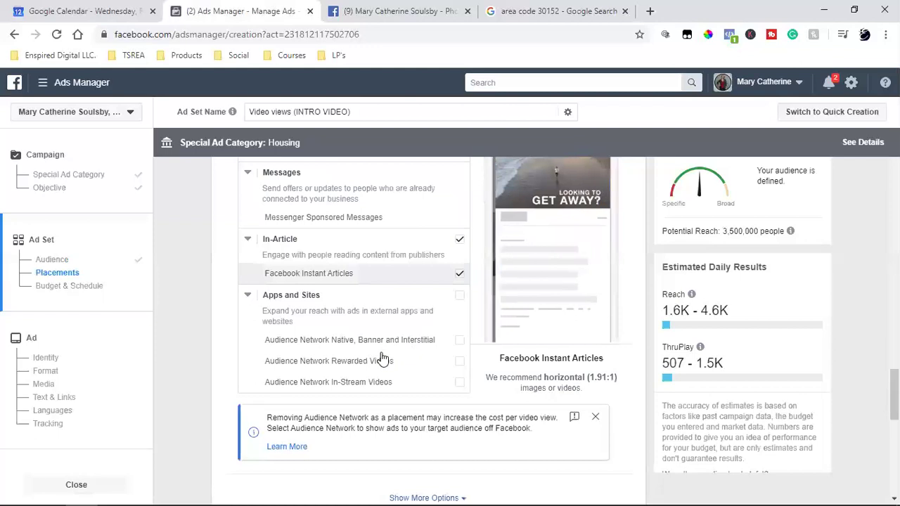
pyautogui.click(459, 274)
pyautogui.scroll(-2, 231, 335)
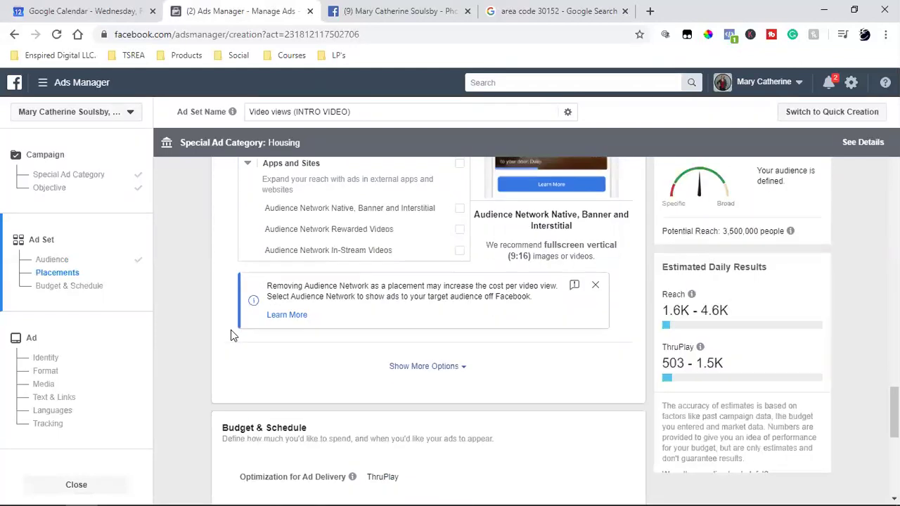
# - Check the potential reach and expand the additional placement options to review them along with the audience settings
pyautogui.doubleClick(731, 232)
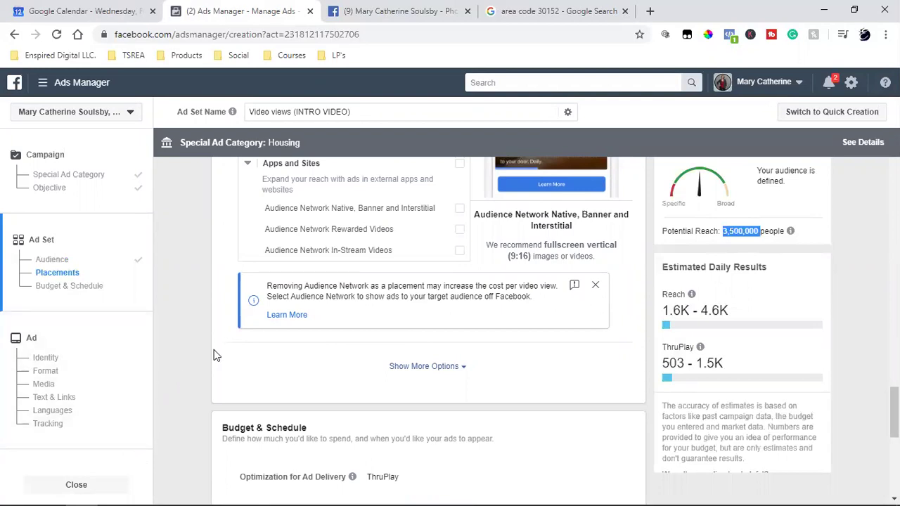
pyautogui.scroll(-2, 214, 349)
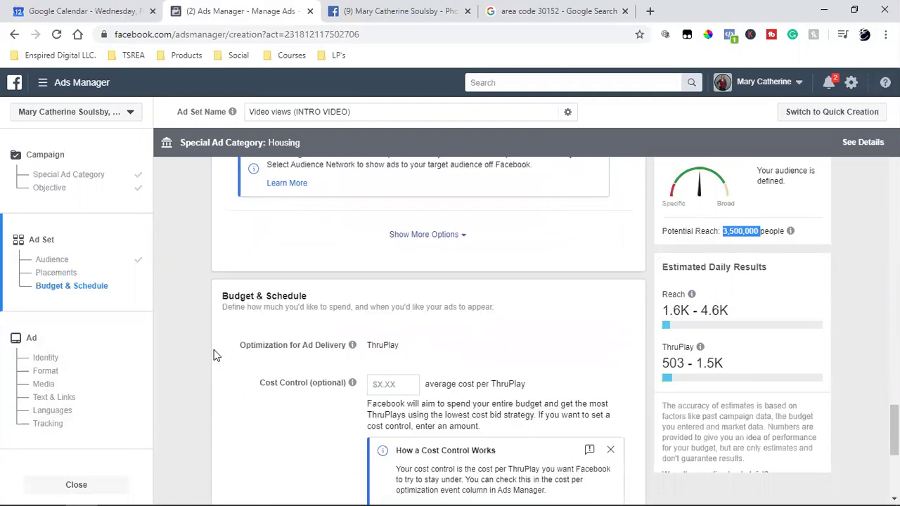
pyautogui.click(443, 245)
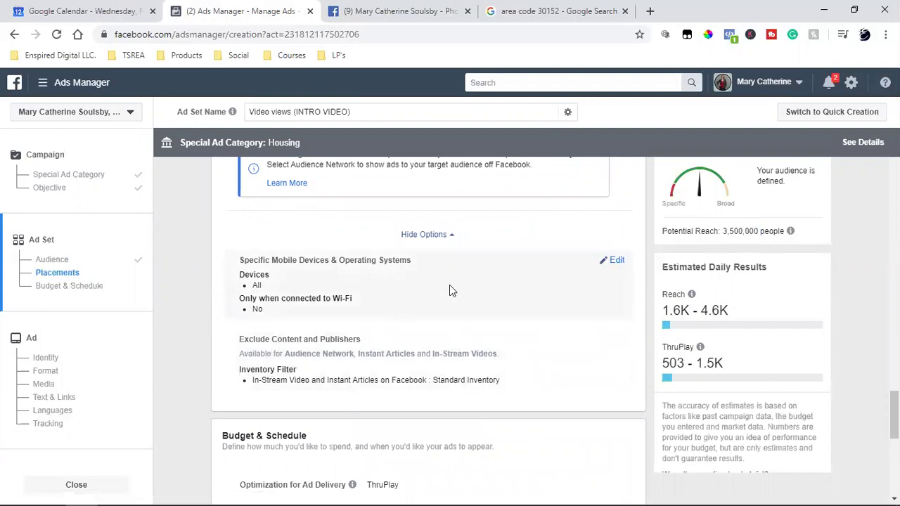
pyautogui.scroll(6, 449, 285)
pyautogui.scroll(10, 237, 343)
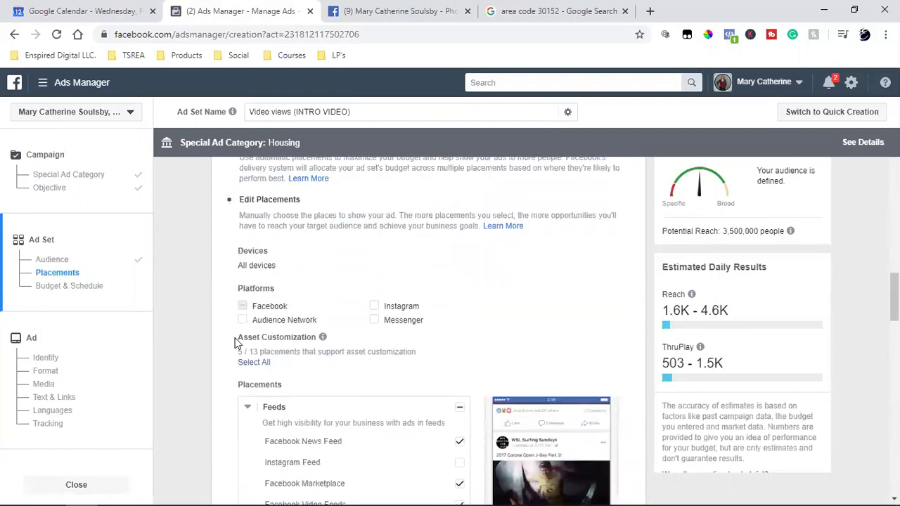
pyautogui.scroll(4, 237, 343)
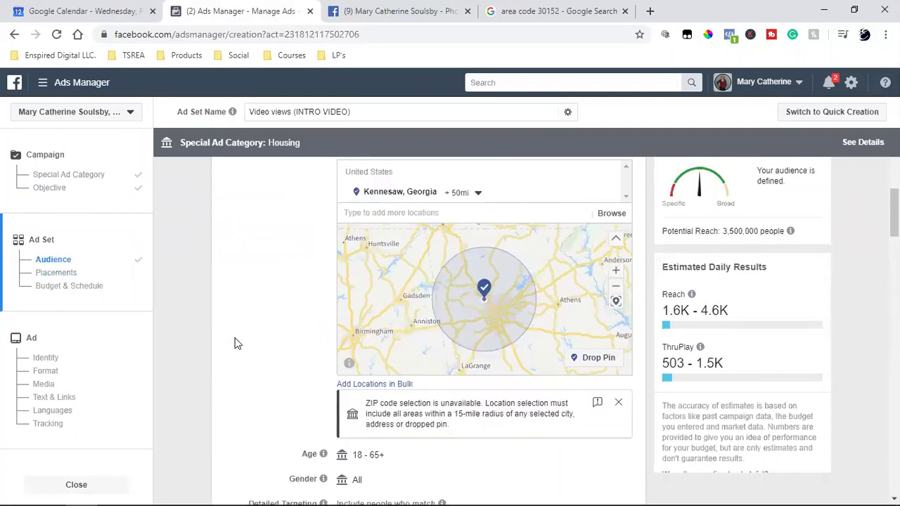
pyautogui.scroll(-15, 237, 343)
pyautogui.scroll(-4, 237, 343)
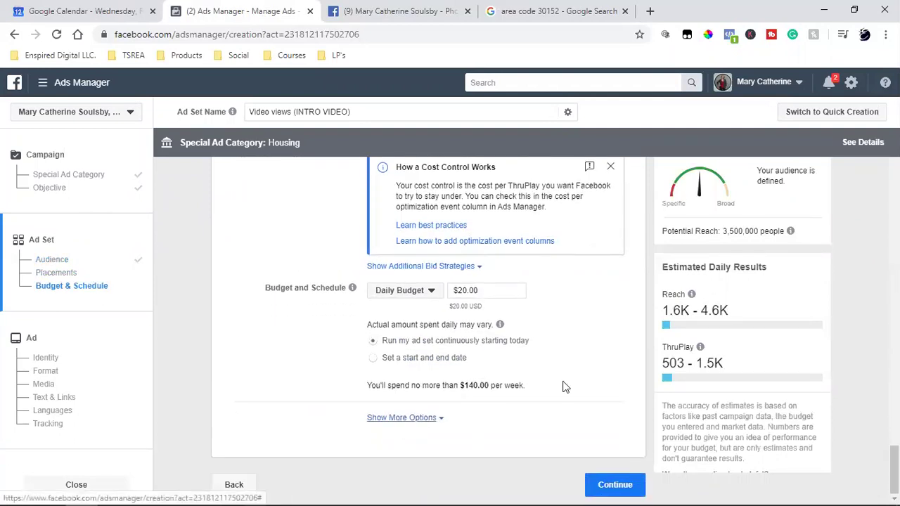
# - Expand the additional Budget & Schedule options and review the charging, ad scheduling, delivery and cost control settings
pyautogui.click(404, 417)
pyautogui.scroll(-2, 608, 405)
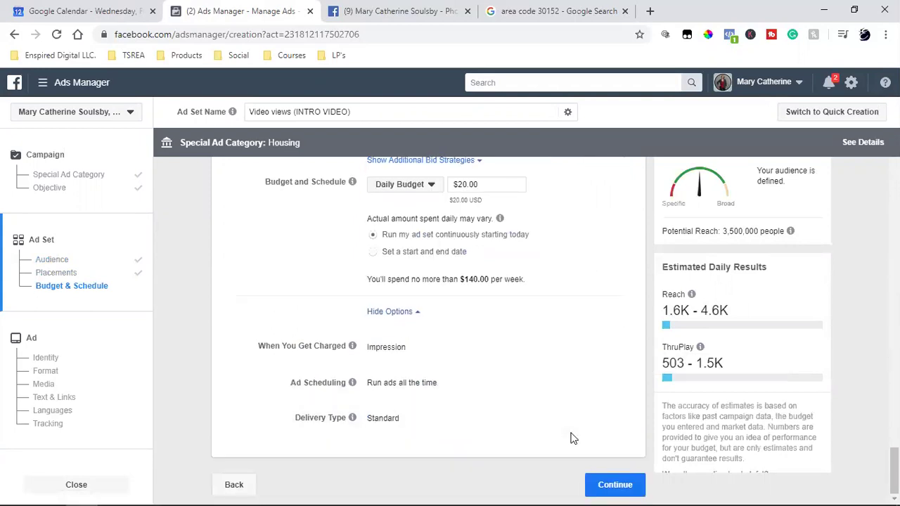
pyautogui.scroll(2, 571, 438)
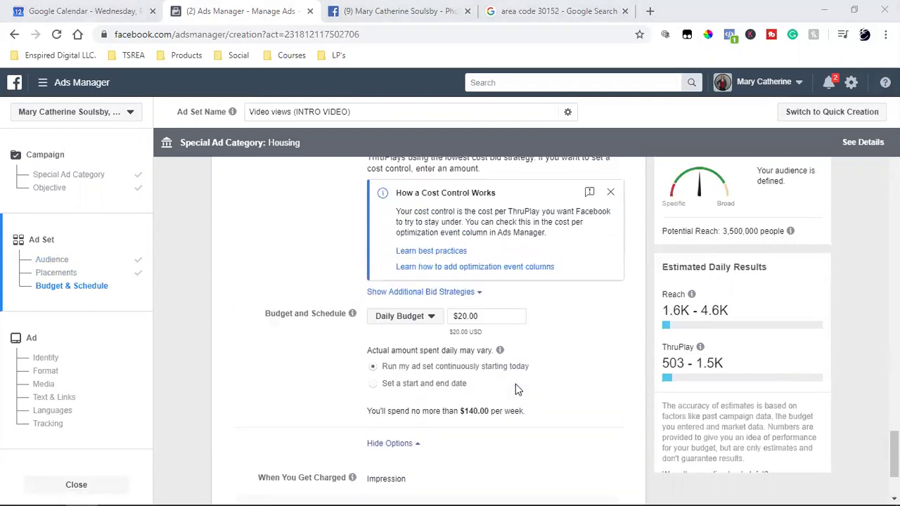
pyautogui.scroll(4, 457, 379)
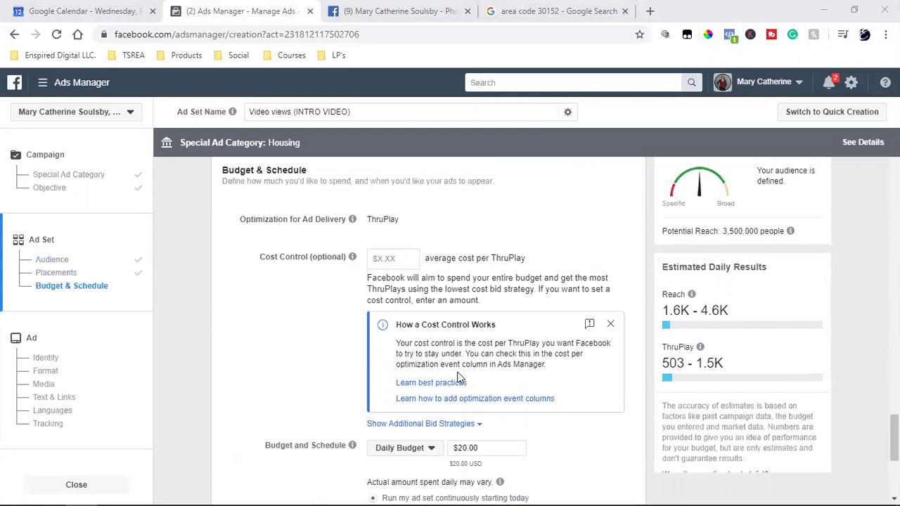
pyautogui.scroll(2, 492, 355)
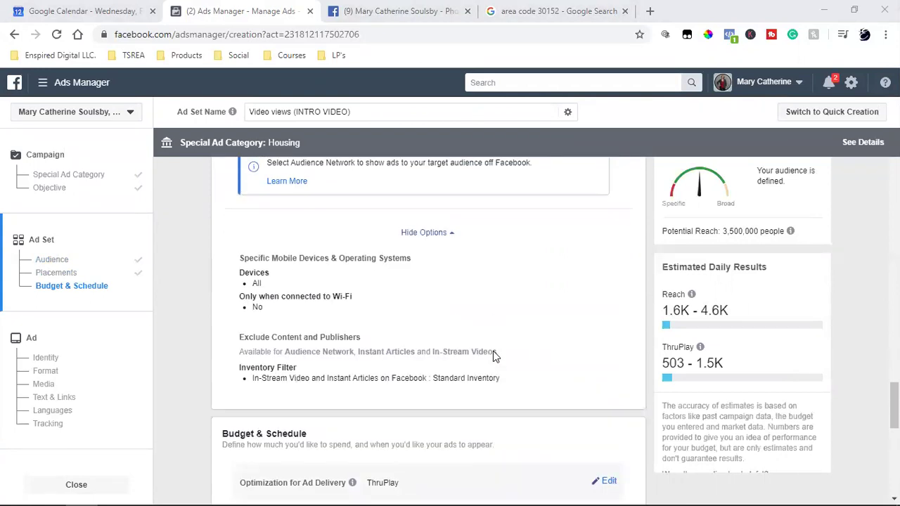
pyautogui.scroll(2, 493, 356)
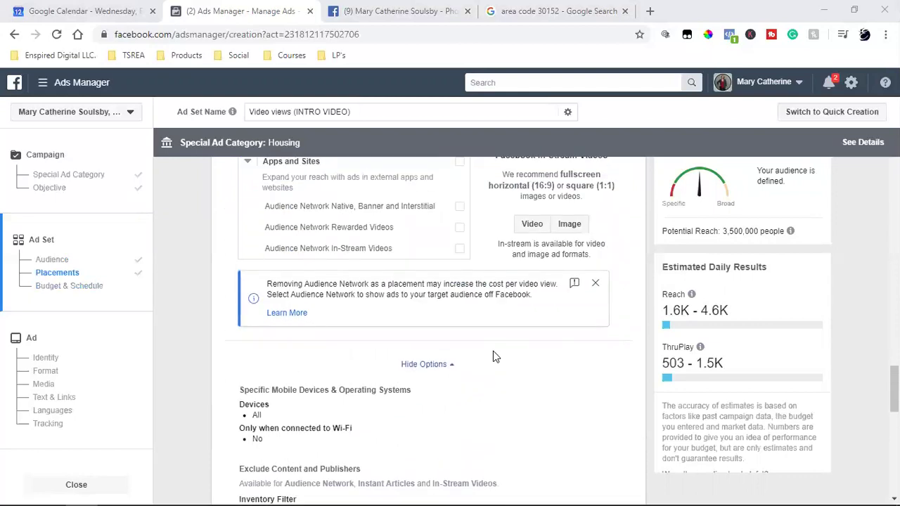
# - Add a Connections rule to the audience that excludes people who like the advertiser's Phox Realty Page
pyautogui.scroll(9, 492, 357)
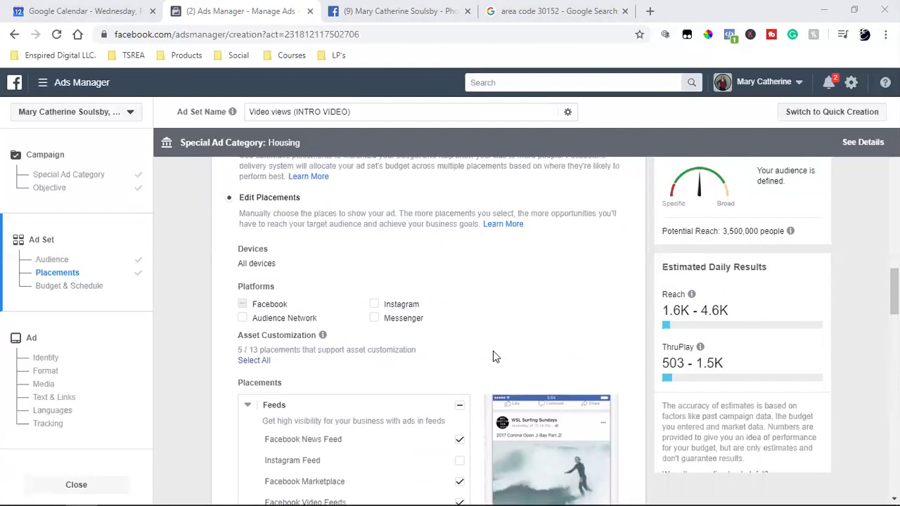
pyautogui.scroll(2, 493, 357)
pyautogui.scroll(4, 493, 356)
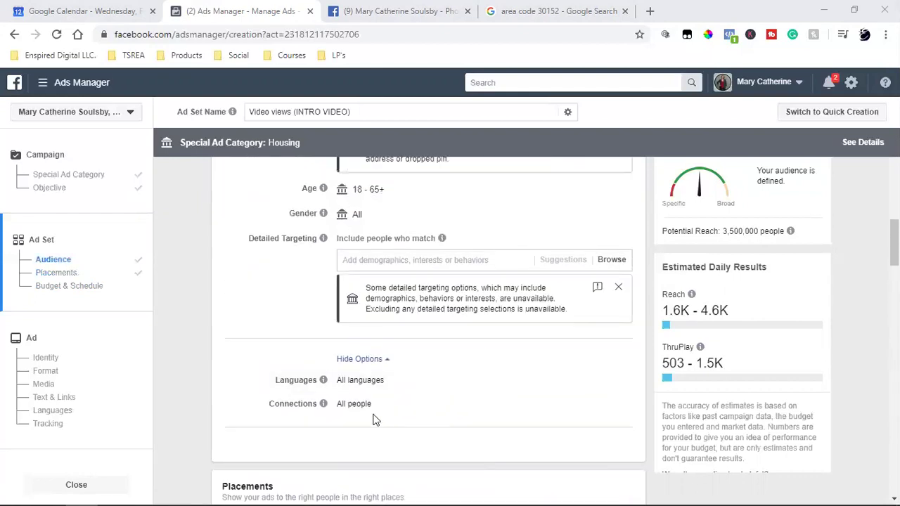
pyautogui.click(612, 407)
pyautogui.click(612, 407)
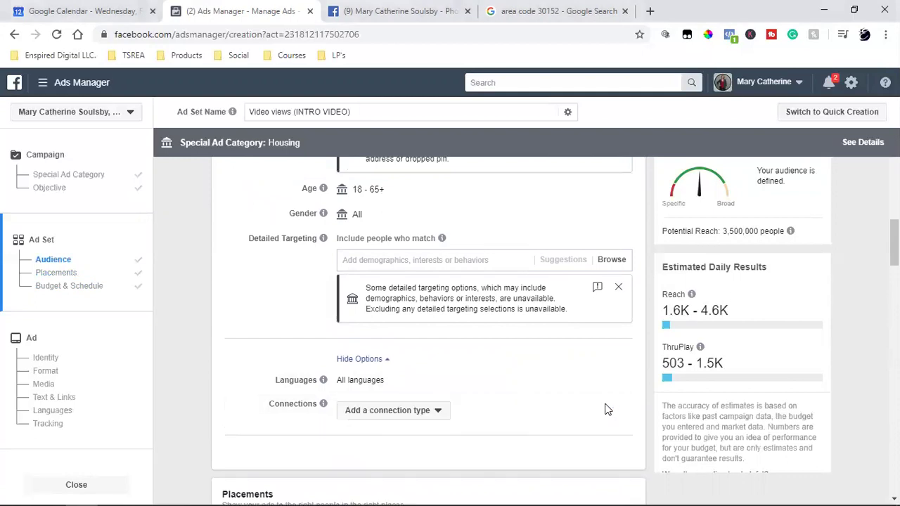
pyautogui.click(417, 417)
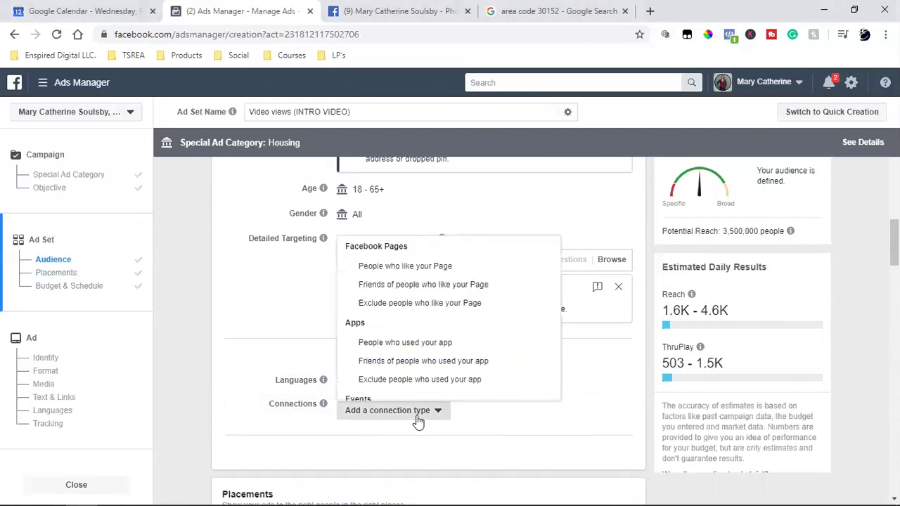
pyautogui.click(445, 303)
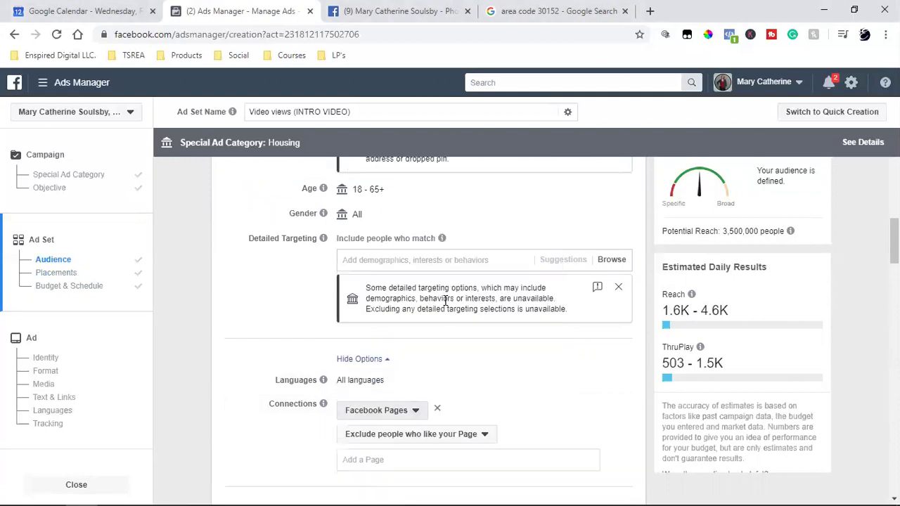
pyautogui.click(395, 460)
pyautogui.write('mary')
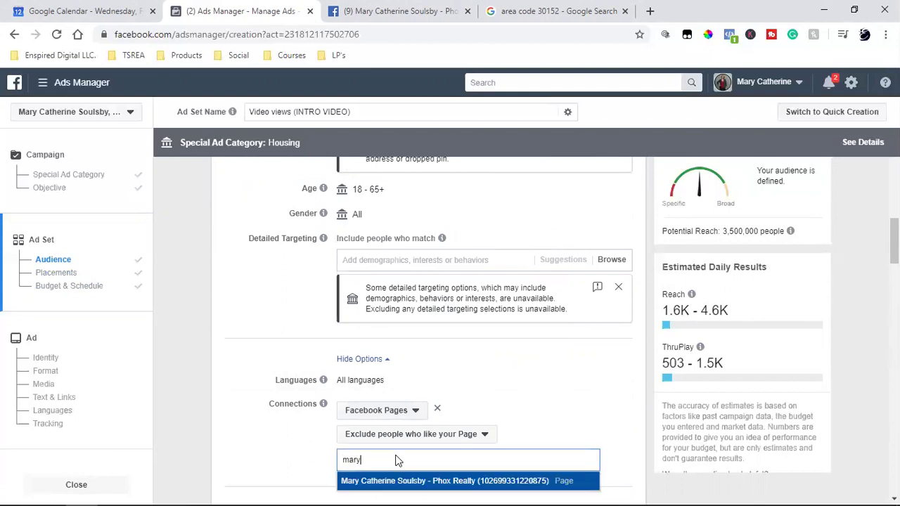
pyautogui.click(415, 483)
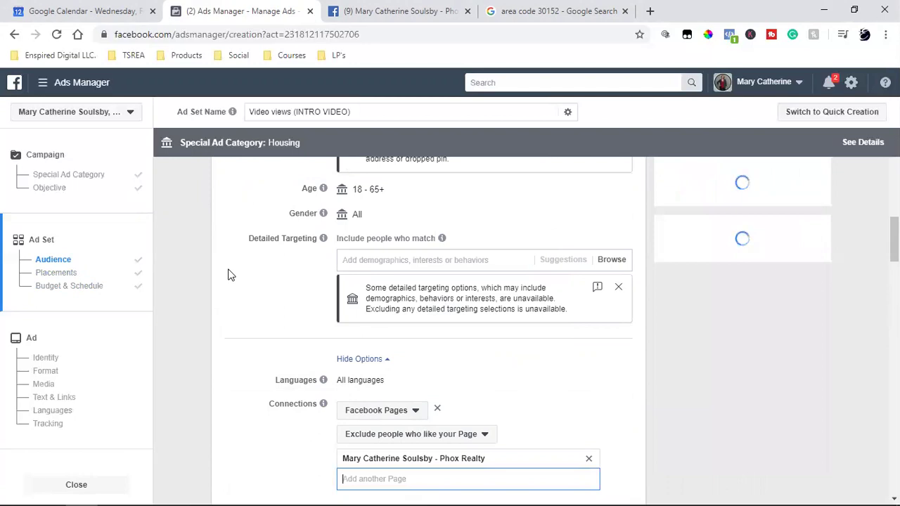
# - Set the ad set's daily budget to $10
pyautogui.scroll(-2, 227, 295)
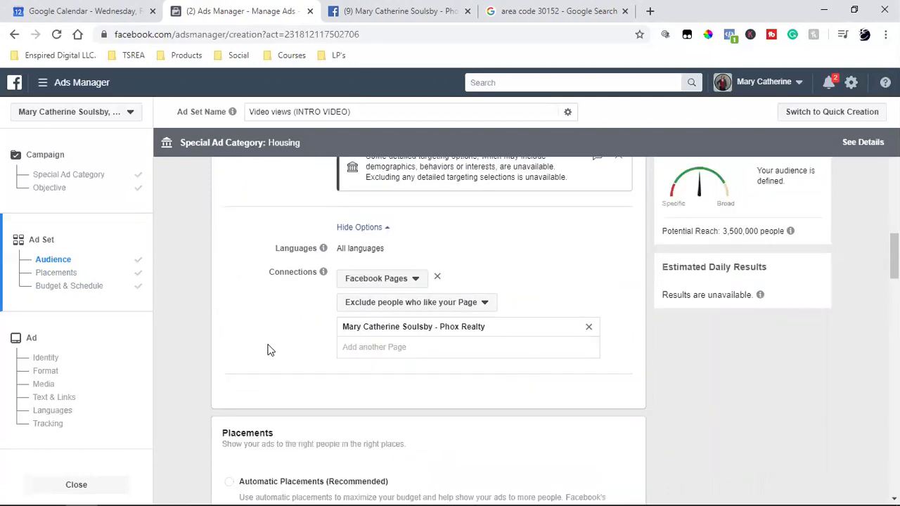
pyautogui.scroll(-8, 269, 350)
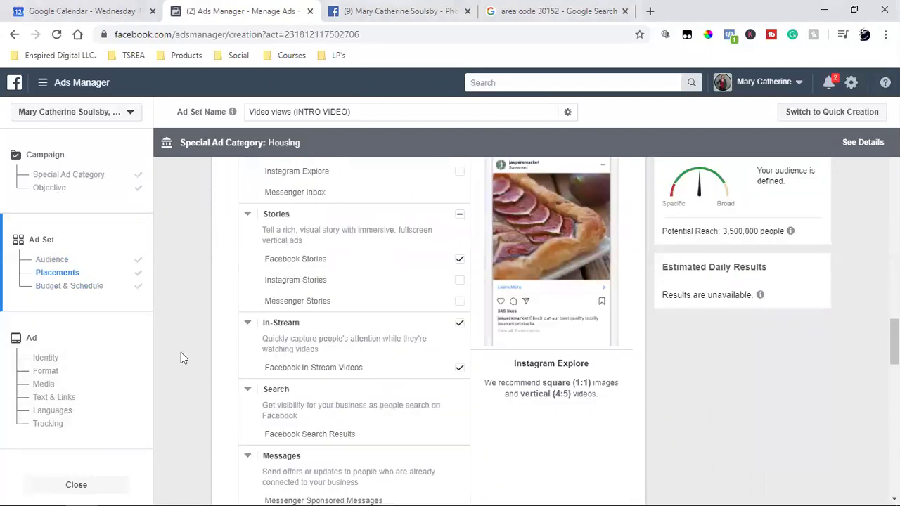
pyautogui.scroll(-12, 199, 354)
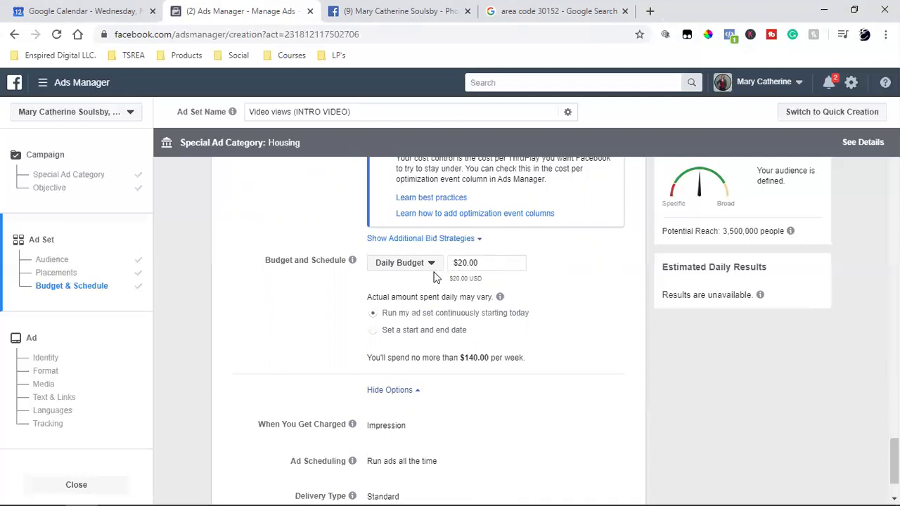
pyautogui.click(464, 263)
pyautogui.write('10')
pyautogui.click(598, 308)
# - Change the ad set's budget type to Lifetime Budget and set the amount to $100
pyautogui.click(406, 268)
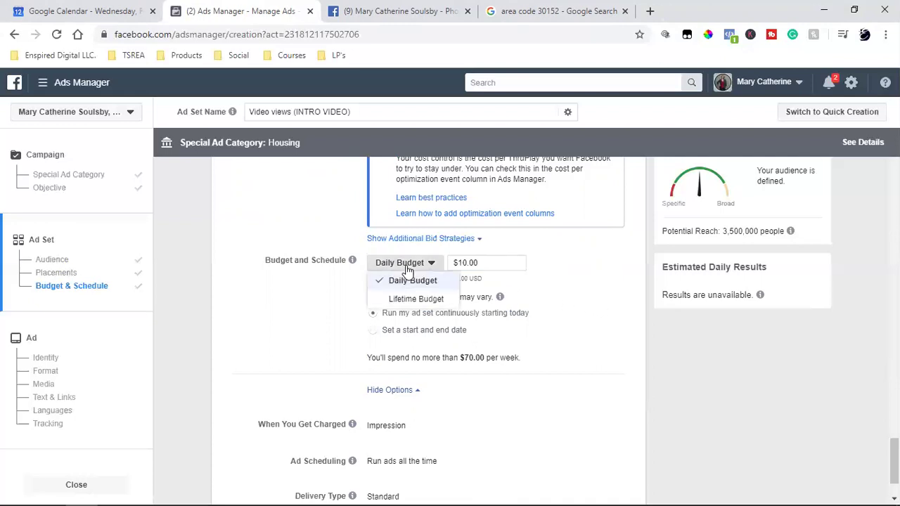
pyautogui.click(415, 299)
pyautogui.doubleClick(482, 262)
pyautogui.write('100')
# - Set the ad set's schedule to start on February 13, 2020 at 6:00 AM
pyautogui.click(413, 331)
pyautogui.click(442, 309)
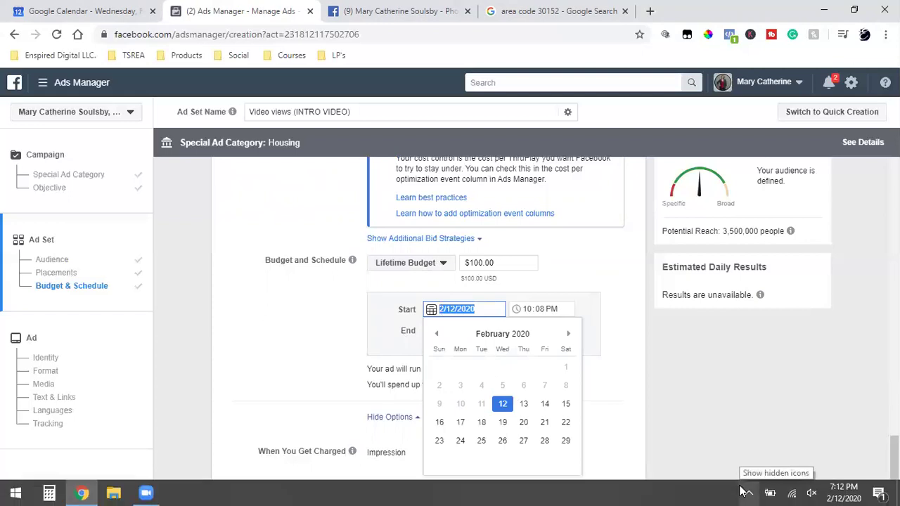
pyautogui.click(524, 403)
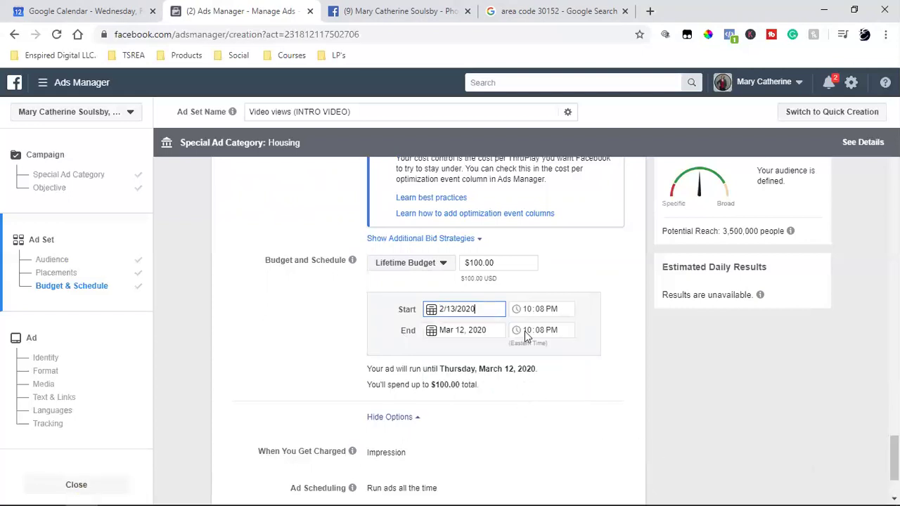
pyautogui.click(528, 313)
pyautogui.write('6')
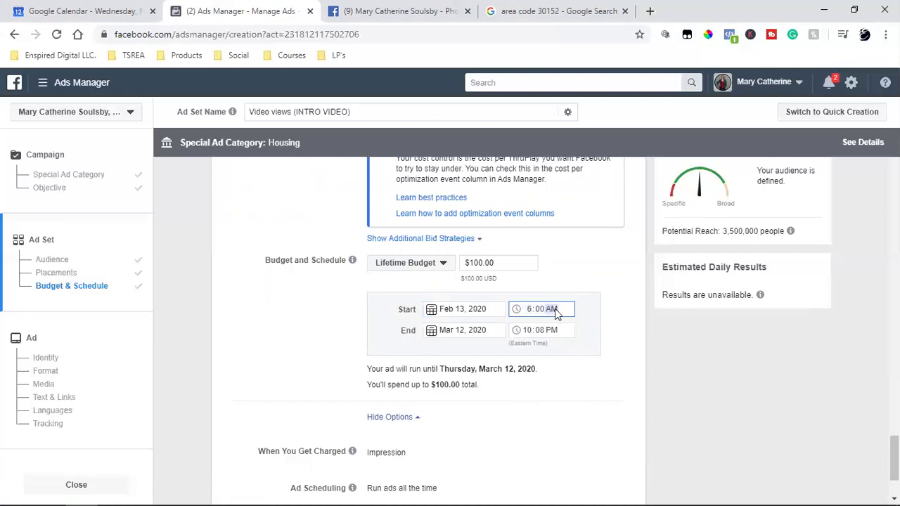
# - Set the ad set's schedule to end on February 23, 2020 at 6:00 AM and continue to the ad setup
pyautogui.click(444, 329)
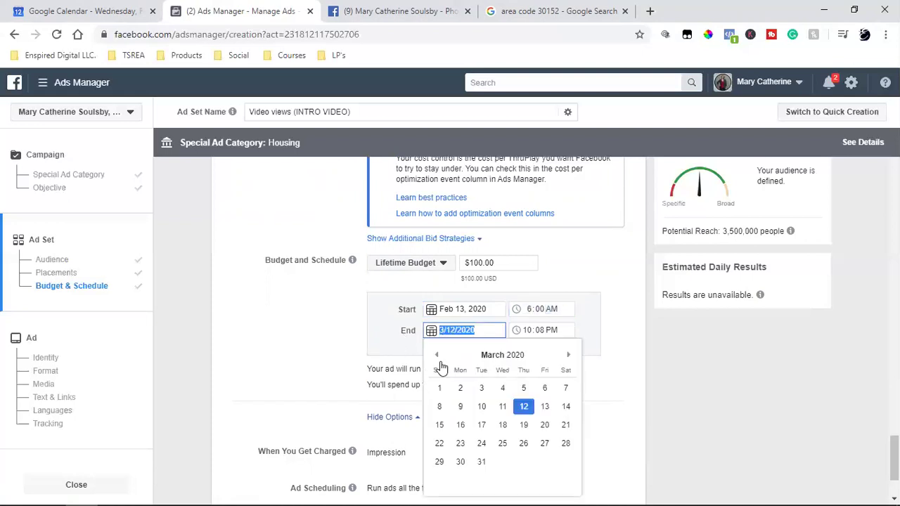
pyautogui.click(437, 357)
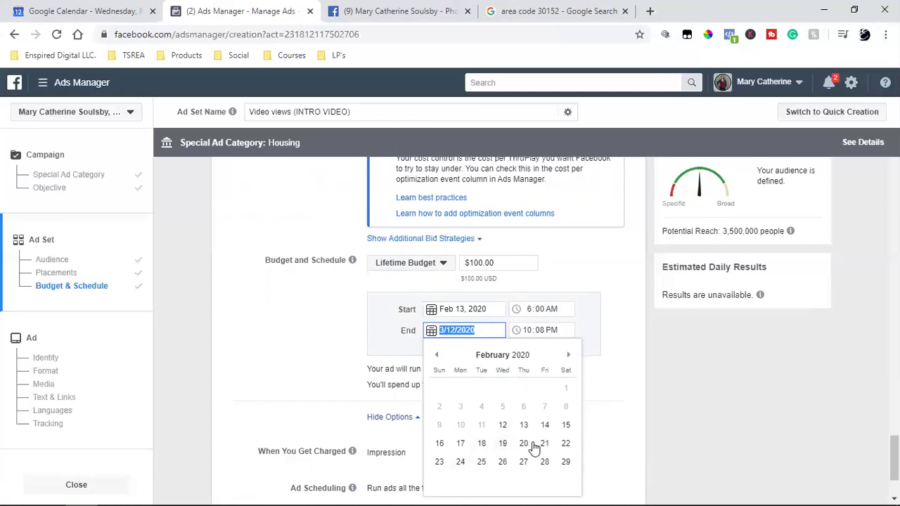
pyautogui.click(439, 463)
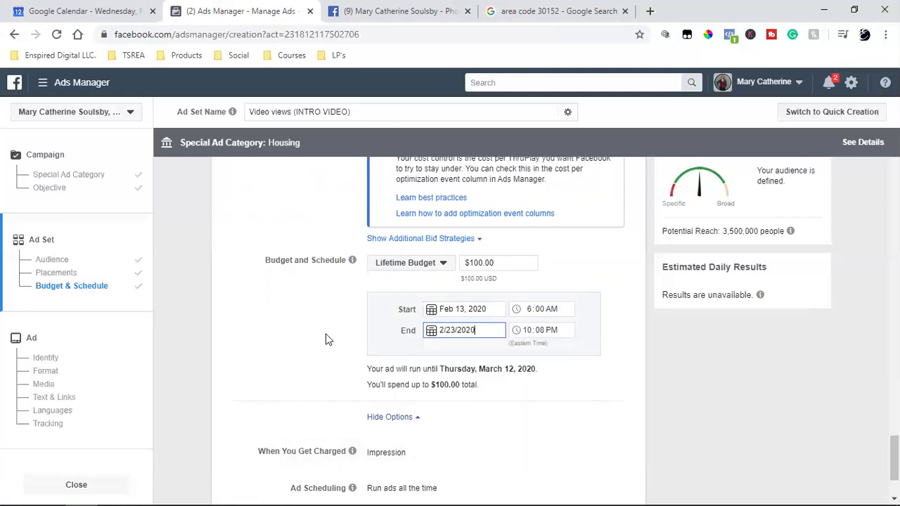
pyautogui.click(531, 340)
pyautogui.write('6')
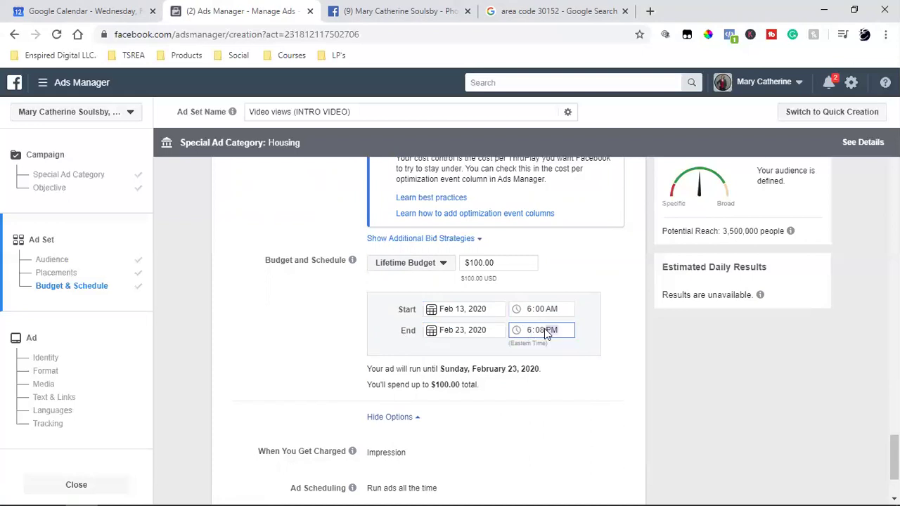
pyautogui.click(544, 328)
pyautogui.press('a')
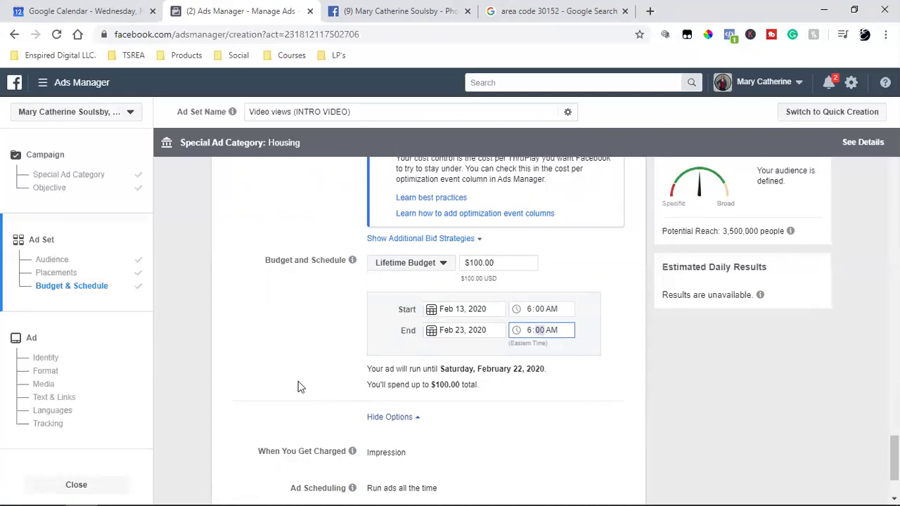
pyautogui.click(297, 332)
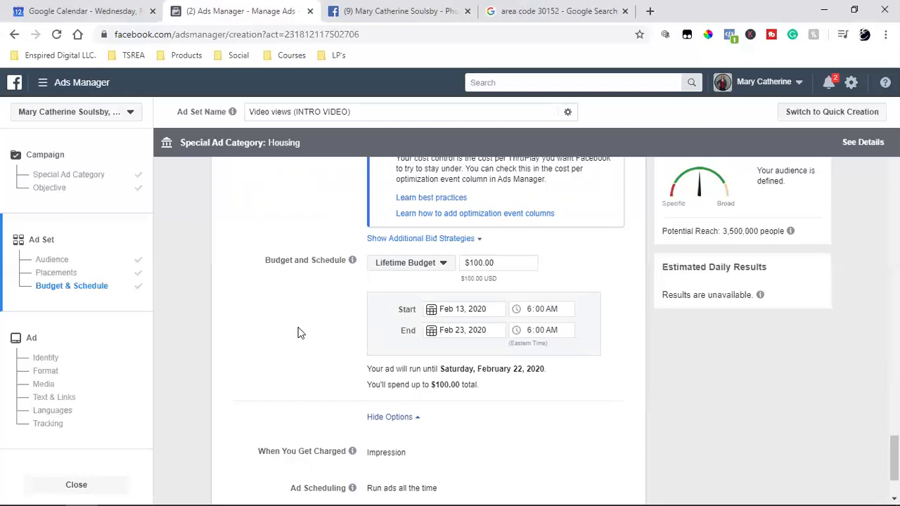
pyautogui.scroll(-3, 297, 333)
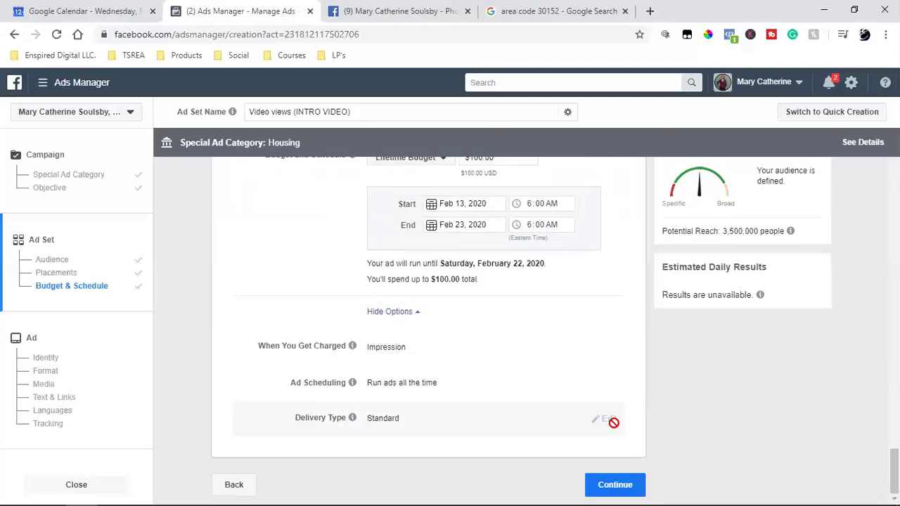
pyautogui.click(628, 485)
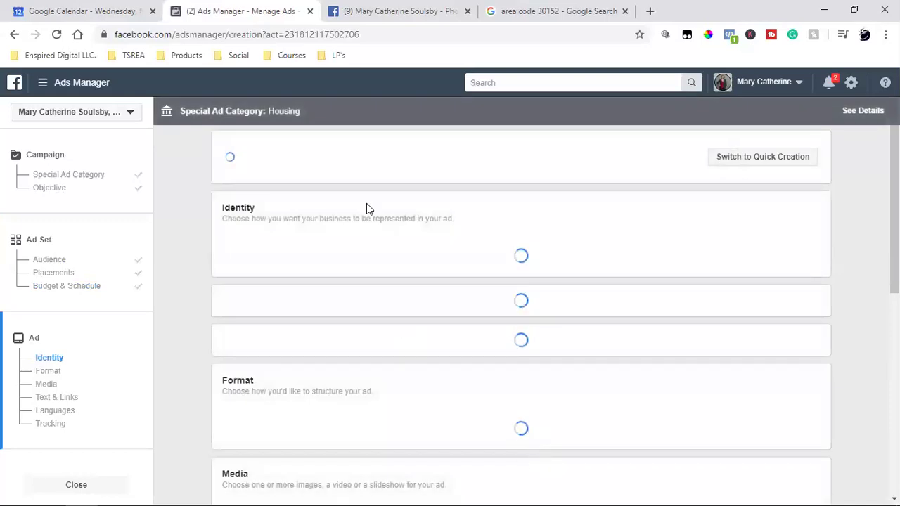
# - Close the area code 30152 search page and return to the ad setup in Ads Manager
pyautogui.click(620, 11)
pyautogui.click(626, 11)
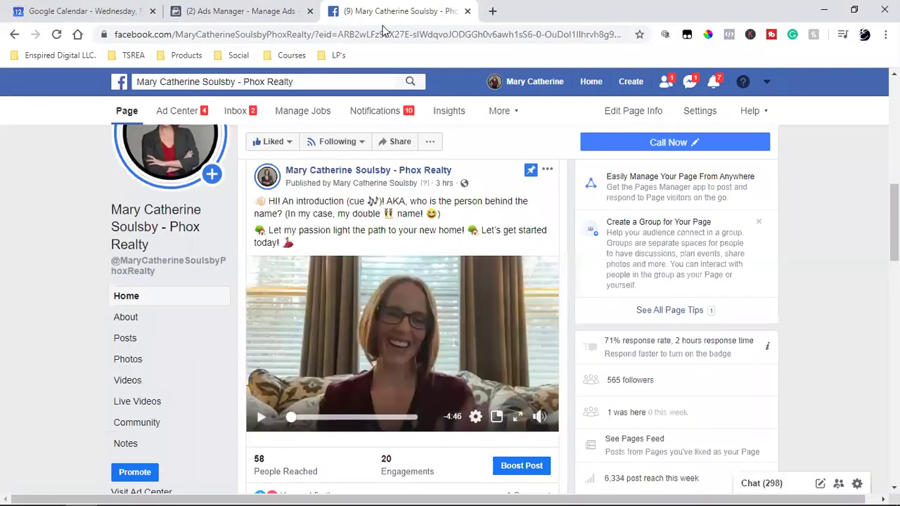
pyautogui.click(239, 11)
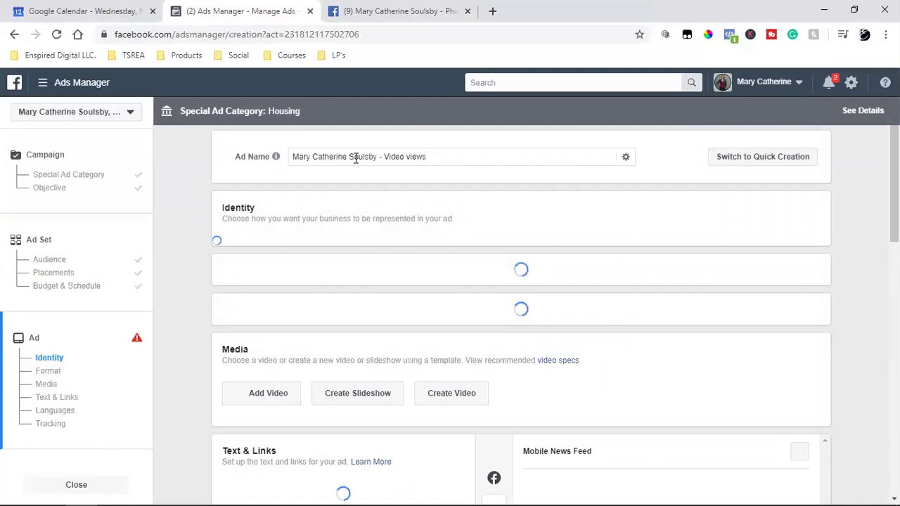
# - Rename the ad as "Video views"
pyautogui.tripleClick(356, 158)
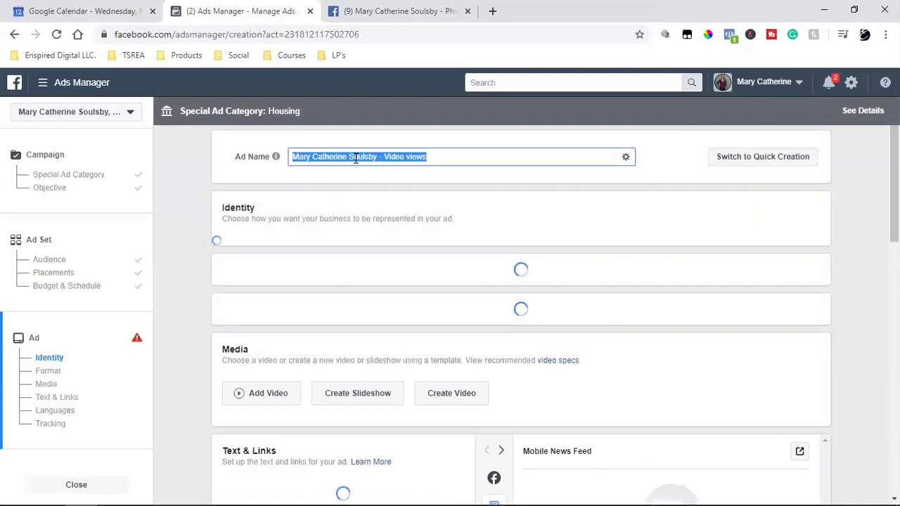
pyautogui.write('KENNESAW')
pyautogui.tripleClick(356, 158)
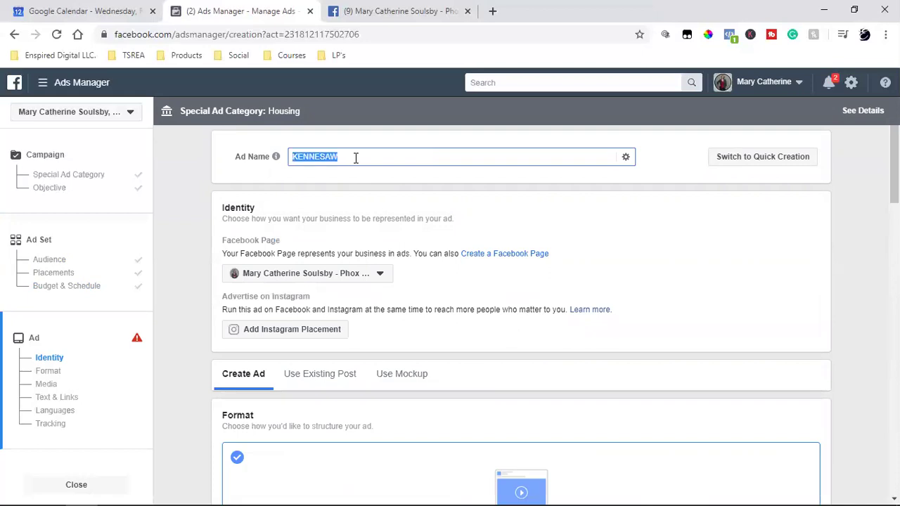
pyautogui.press('BackSpace')
pyautogui.write('Video views')
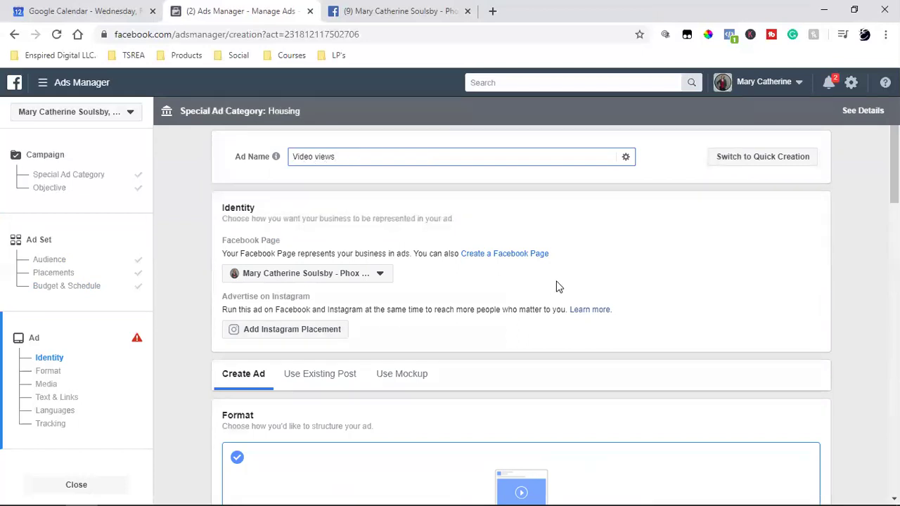
# - Use the existing Facebook Page introduction video post "Let's GO!" from Feb 12, 2020 as the ad's creative
pyautogui.scroll(-1, 558, 286)
pyautogui.scroll(-1, 558, 286)
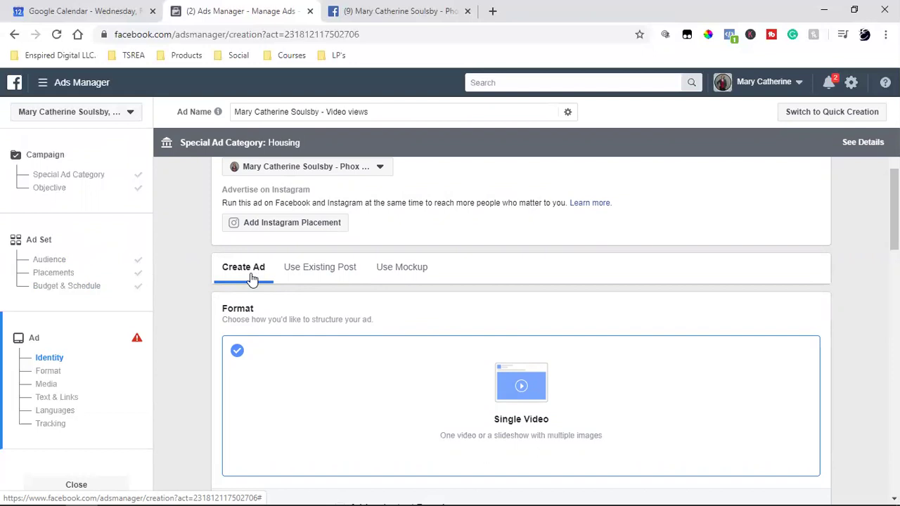
pyautogui.scroll(-2, 492, 322)
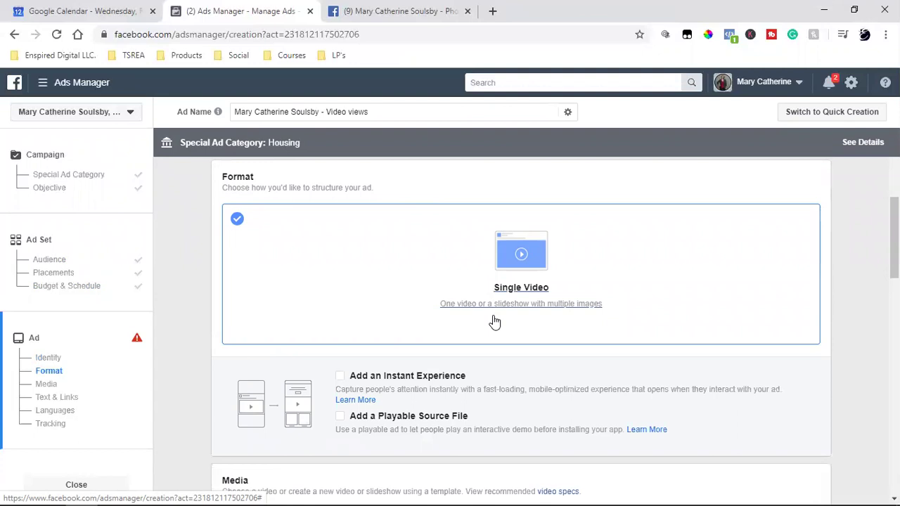
pyautogui.scroll(2, 494, 321)
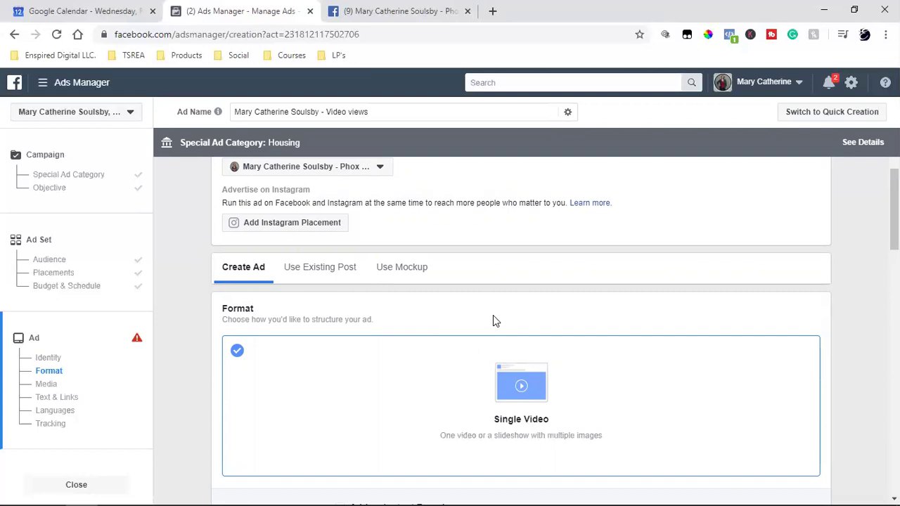
pyautogui.click(383, 11)
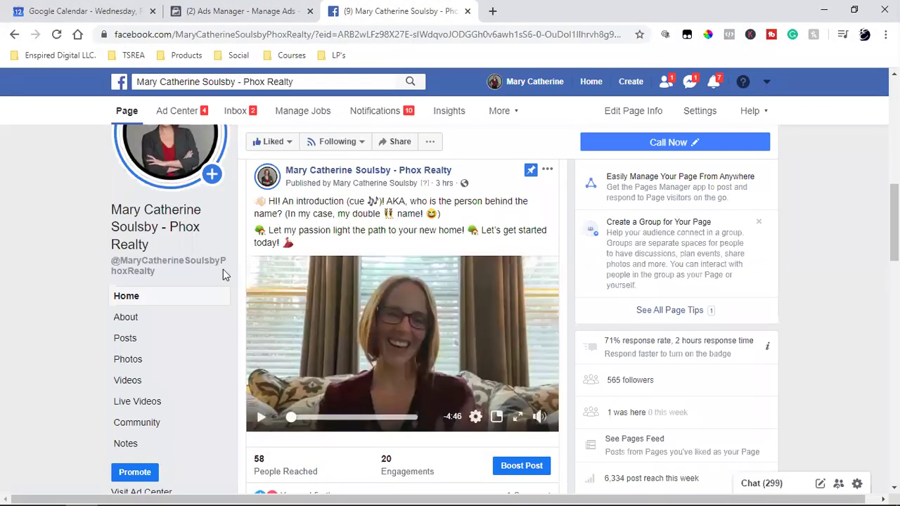
pyautogui.click(192, 9)
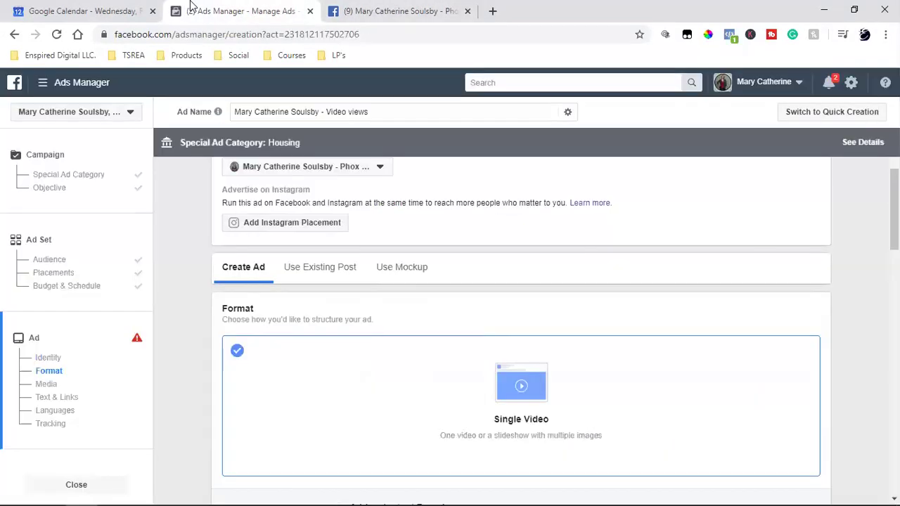
pyautogui.click(302, 270)
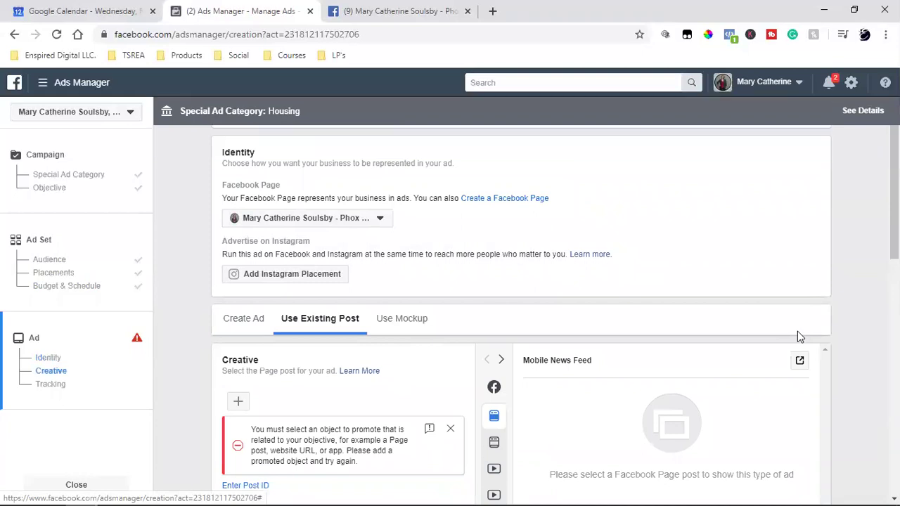
pyautogui.click(250, 355)
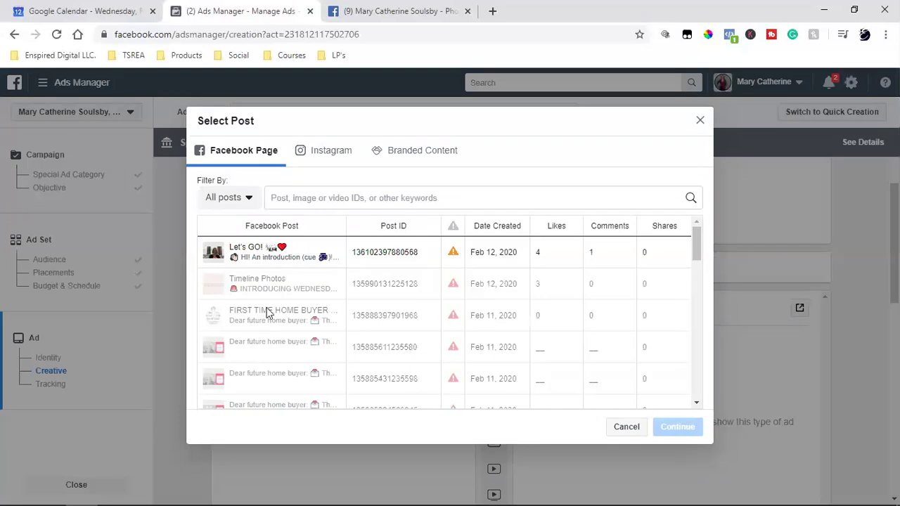
pyautogui.click(254, 260)
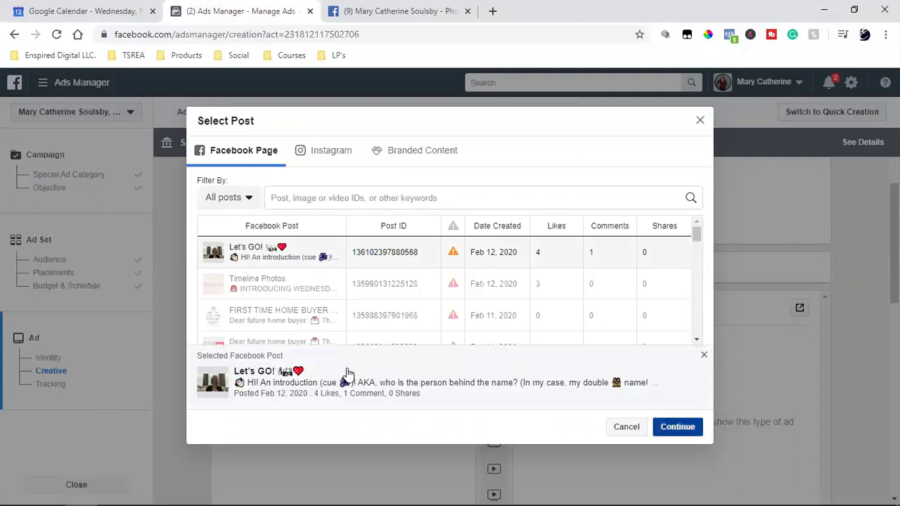
pyautogui.press('Return')
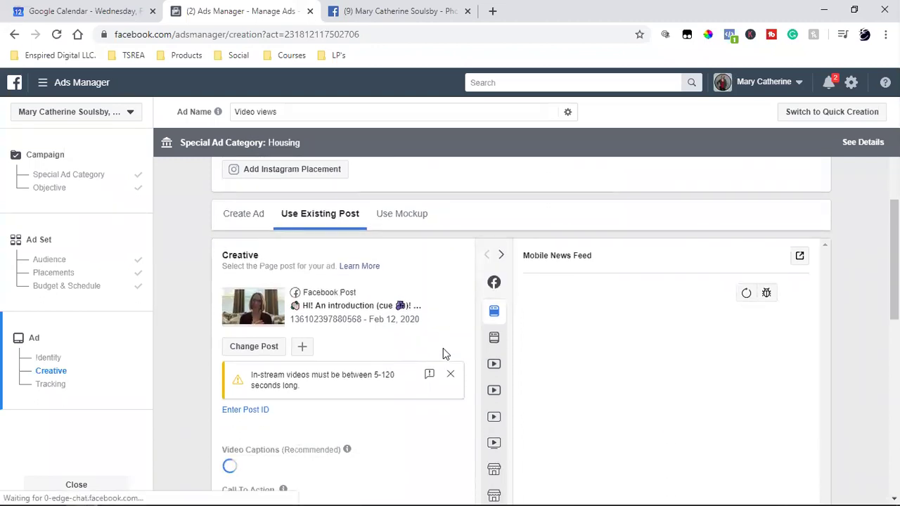
# - Add a Send Message call to action to the selected post and update the post
pyautogui.scroll(-2, 443, 354)
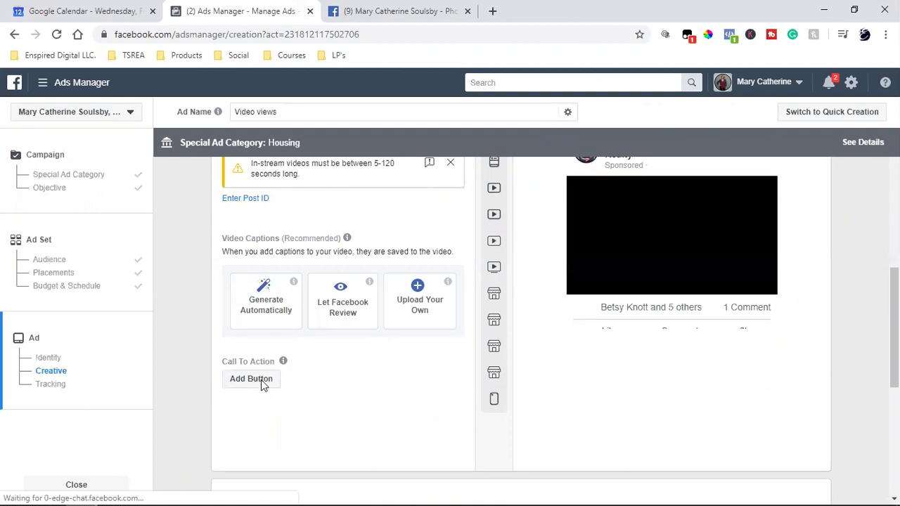
pyautogui.scroll(-2, 261, 381)
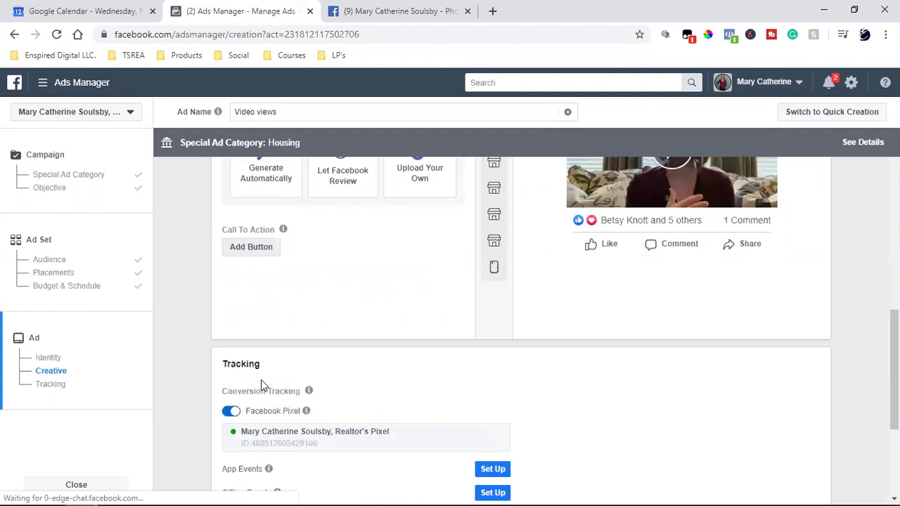
pyautogui.click(251, 247)
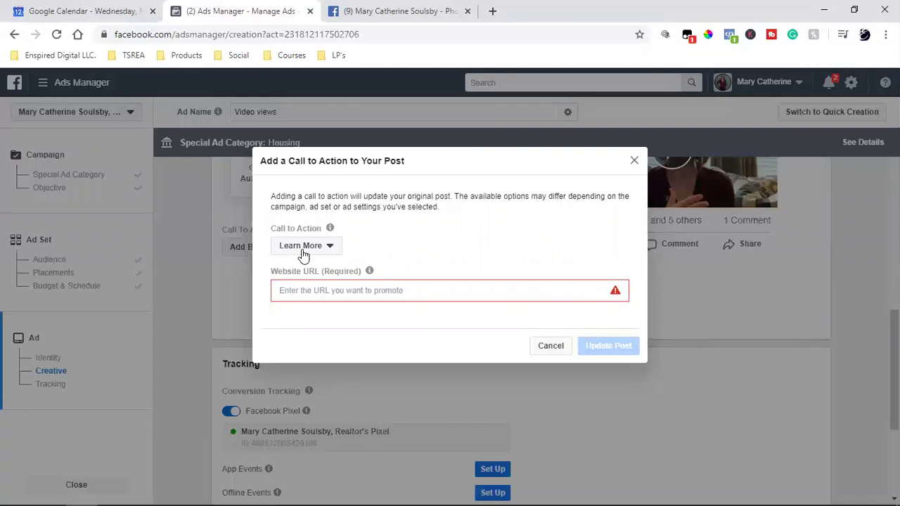
pyautogui.click(302, 251)
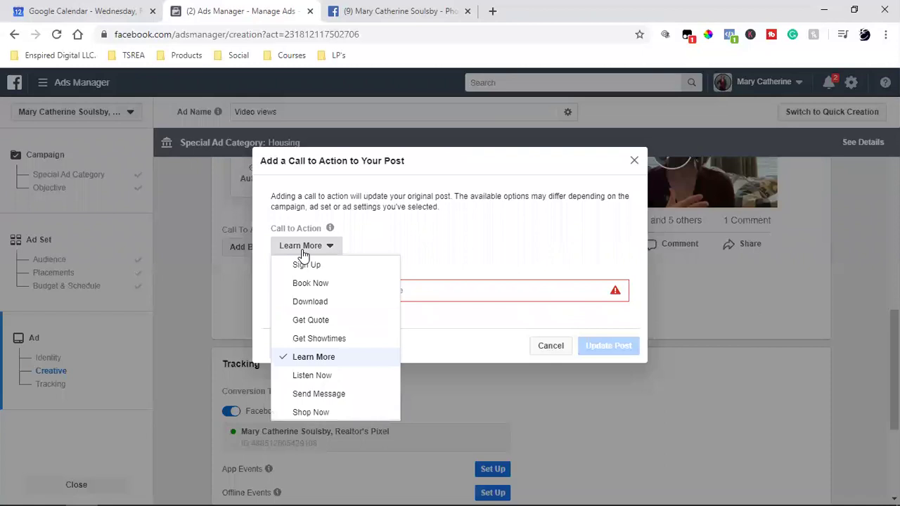
pyautogui.click(336, 395)
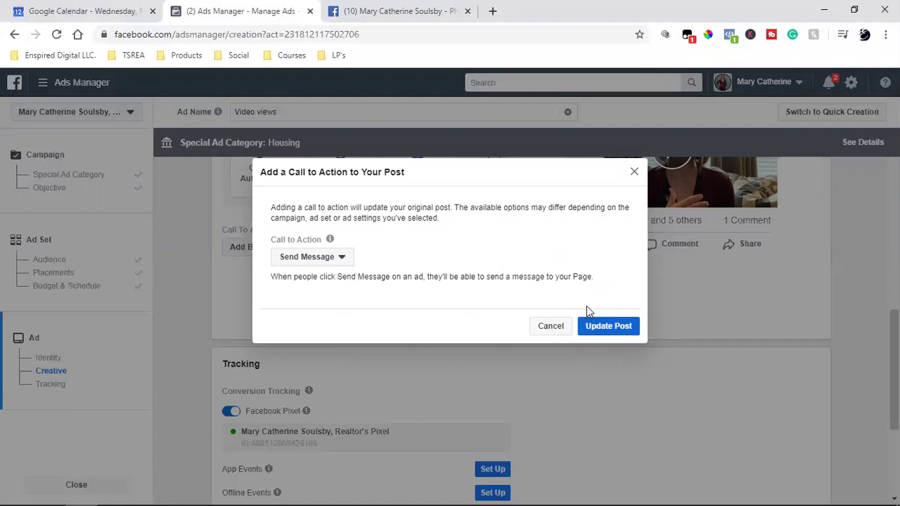
pyautogui.click(598, 328)
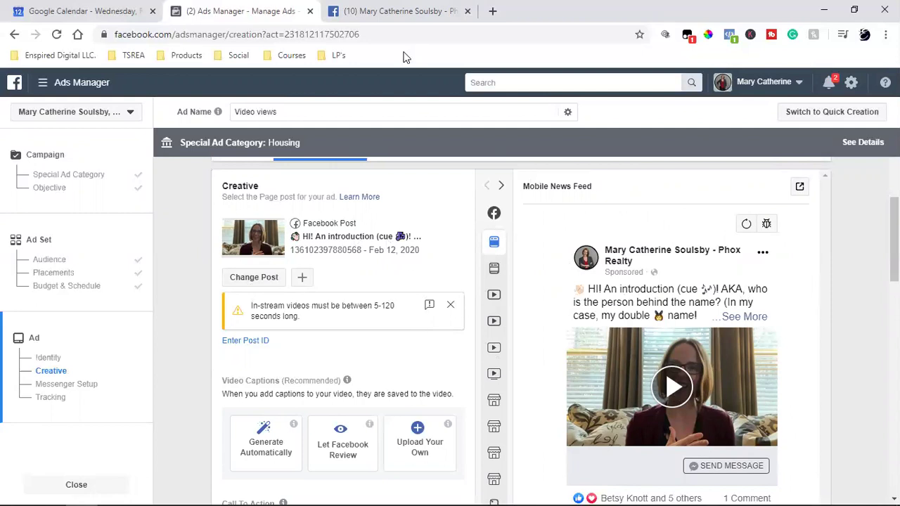
# - Examine the original introduction post's options and text on the Facebook Page, and the ad's Tracking and Messenger Setup sections
pyautogui.click(393, 11)
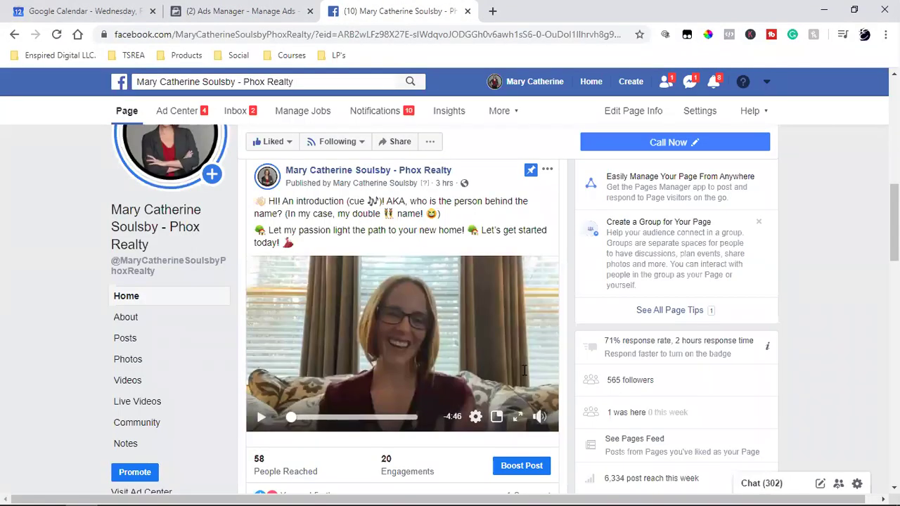
pyautogui.click(547, 172)
pyautogui.click(241, 11)
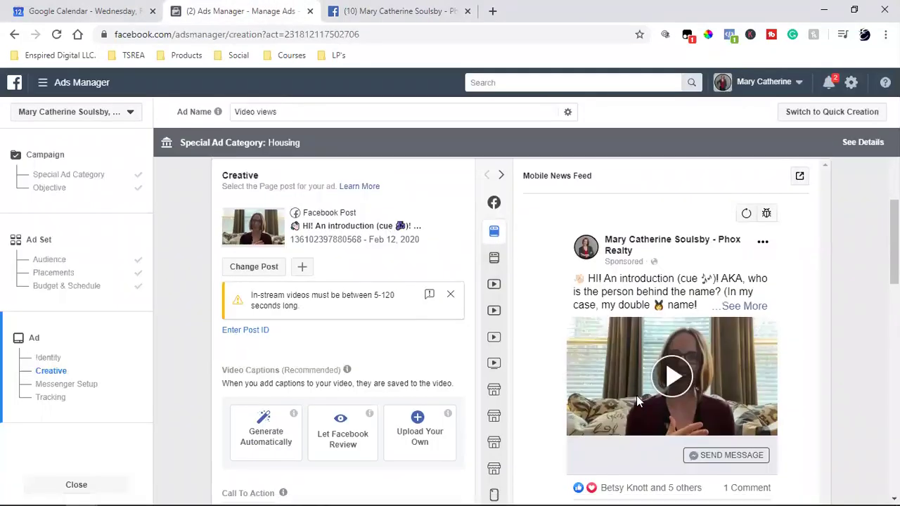
pyautogui.scroll(-10, 636, 397)
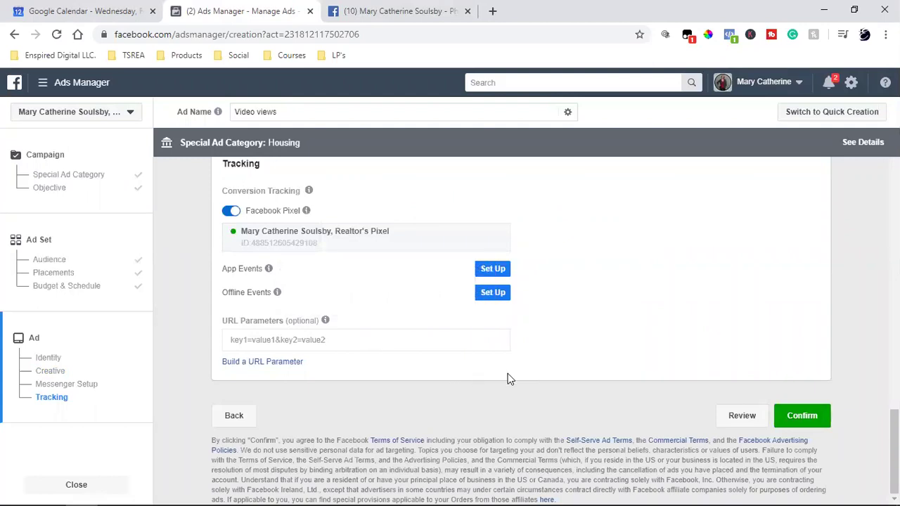
pyautogui.click(408, 11)
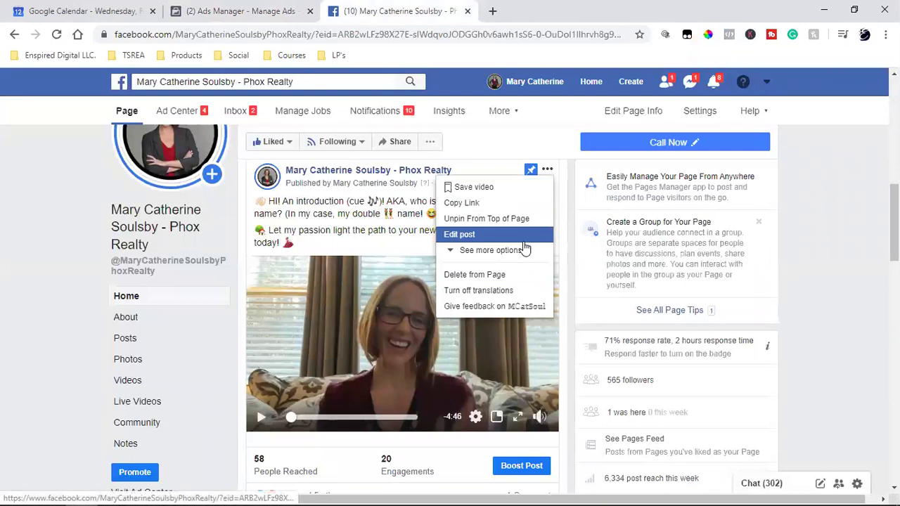
pyautogui.click(335, 223)
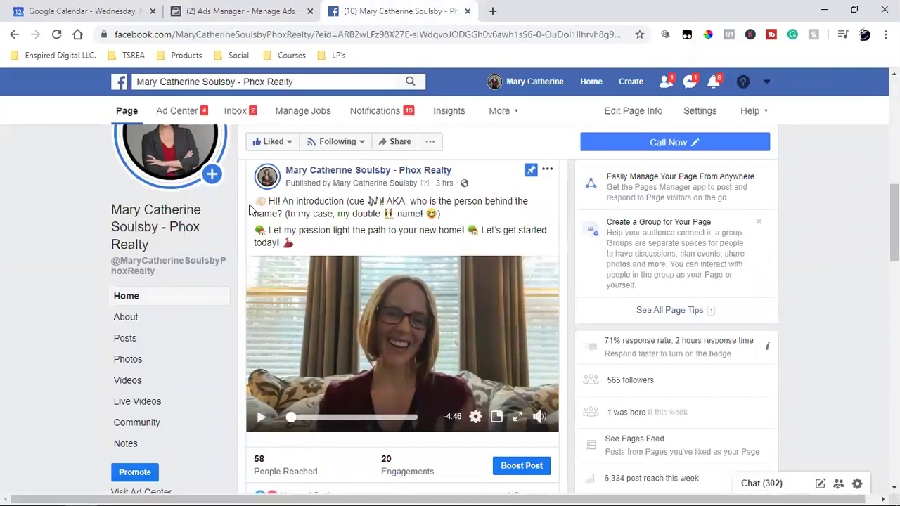
pyautogui.moveTo(254, 202); pyautogui.dragTo(337, 230)
pyautogui.click(345, 226)
pyautogui.click(224, 9)
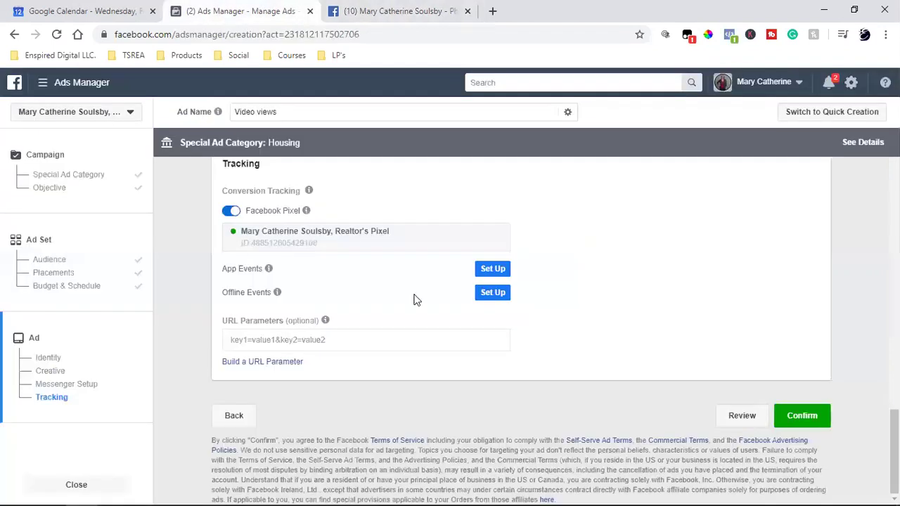
pyautogui.scroll(5, 814, 361)
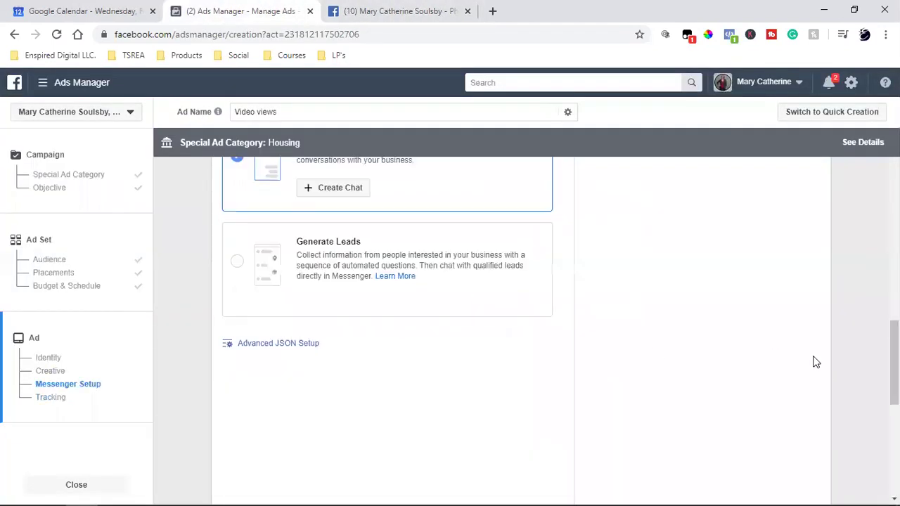
# - Open the Facebook Page's pinned introduction post for editing, compare it with the ad preview, and show the video's thumbnail options
pyautogui.scroll(6, 817, 367)
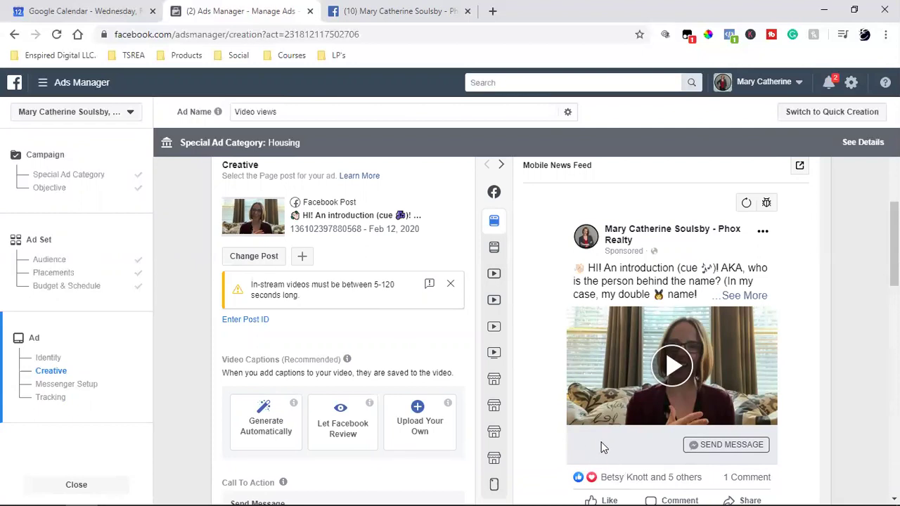
pyautogui.click(369, 9)
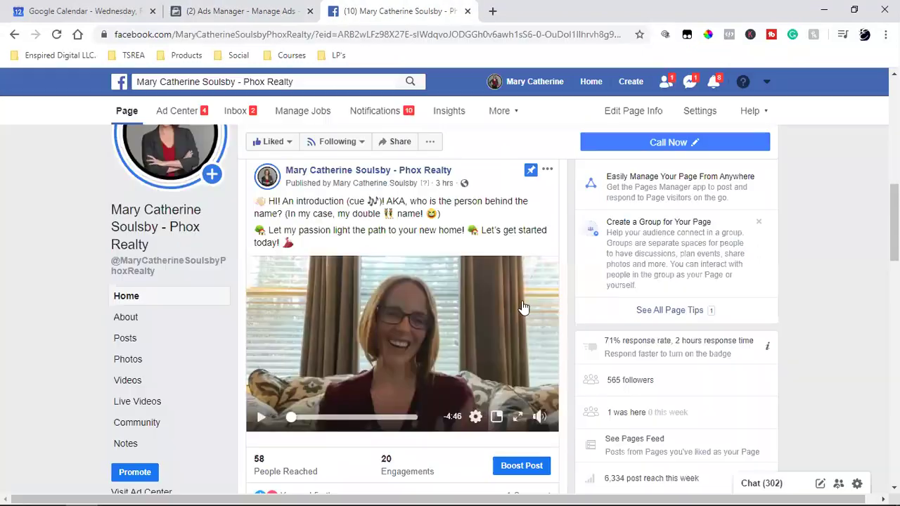
pyautogui.click(548, 171)
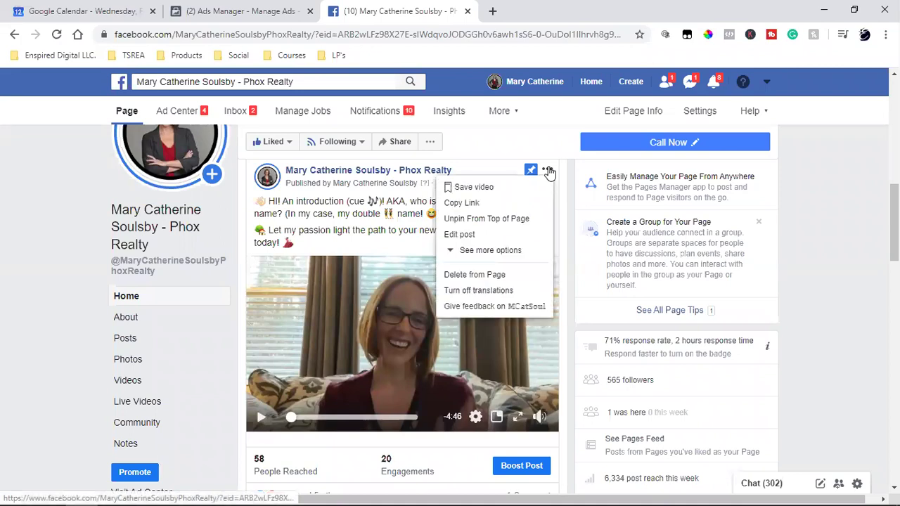
pyautogui.click(518, 235)
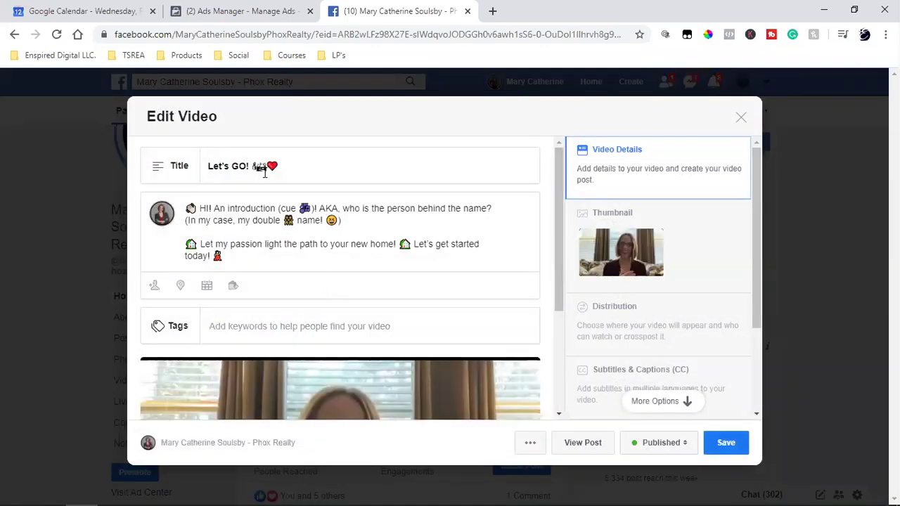
pyautogui.click(235, 9)
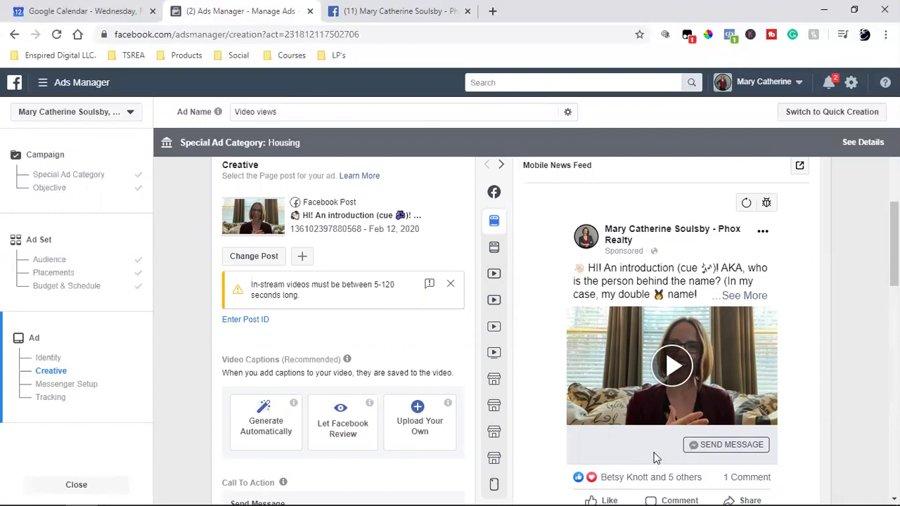
pyautogui.click(384, 7)
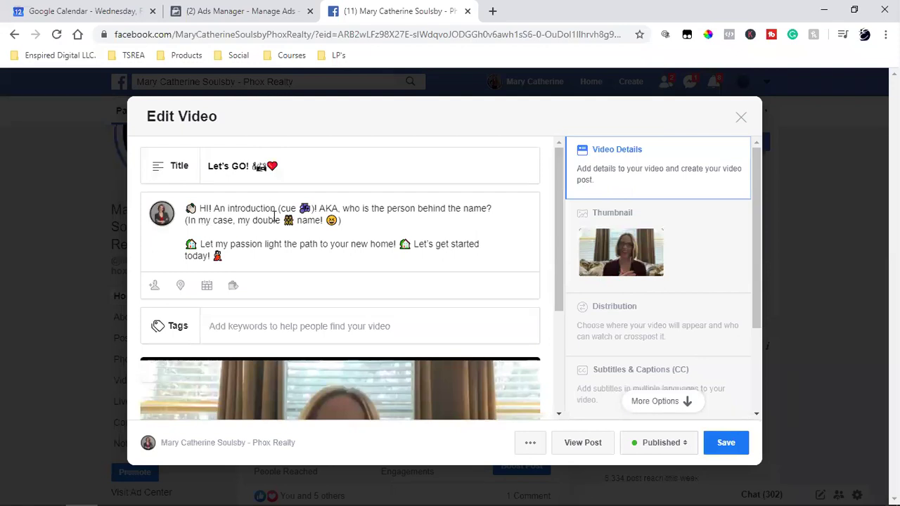
pyautogui.scroll(-2, 322, 301)
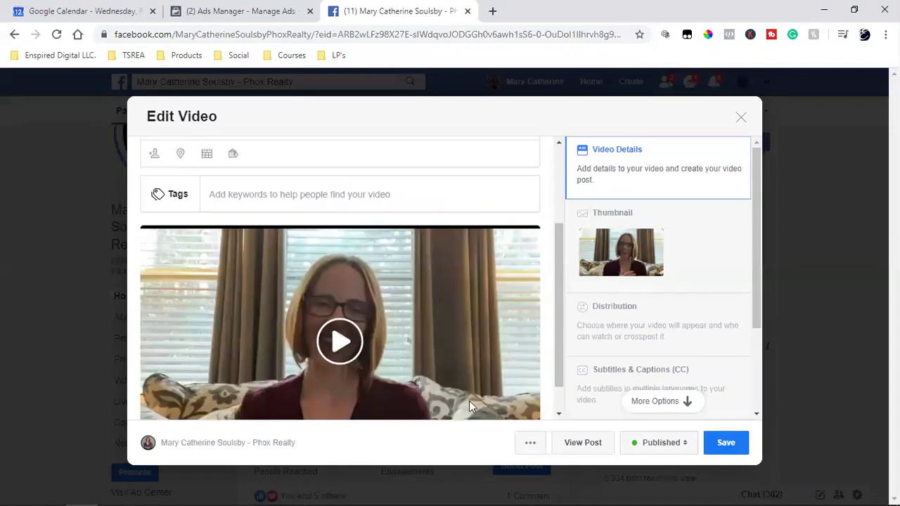
pyautogui.click(623, 256)
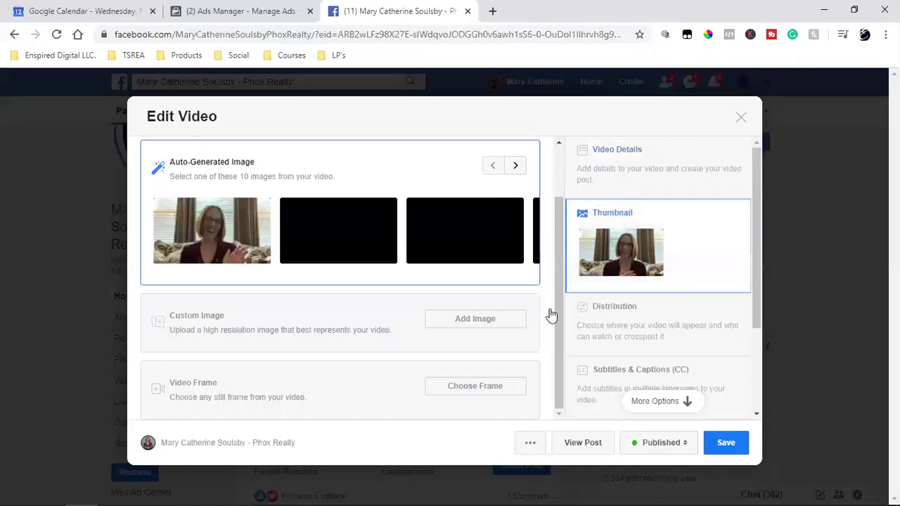
pyautogui.scroll(1, 512, 352)
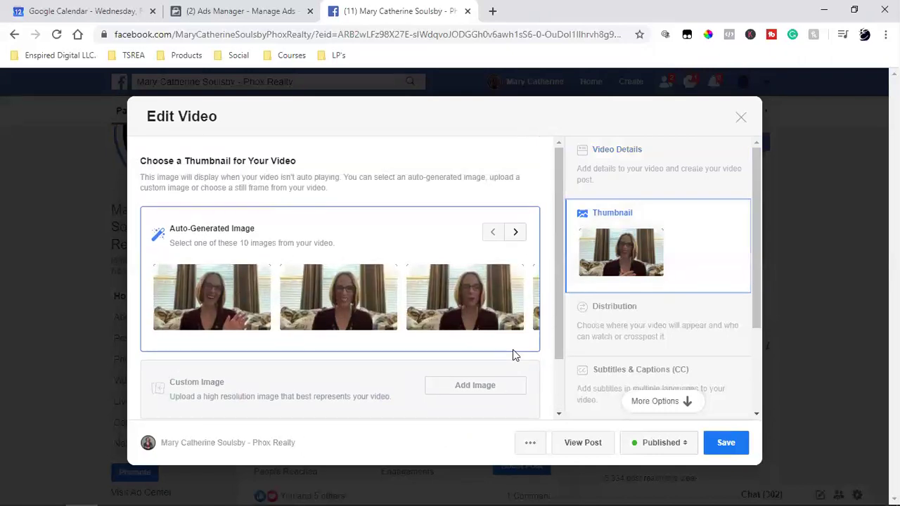
# - Browse the auto-generated images to the end and select the last one as the video's thumbnail
pyautogui.click(517, 235)
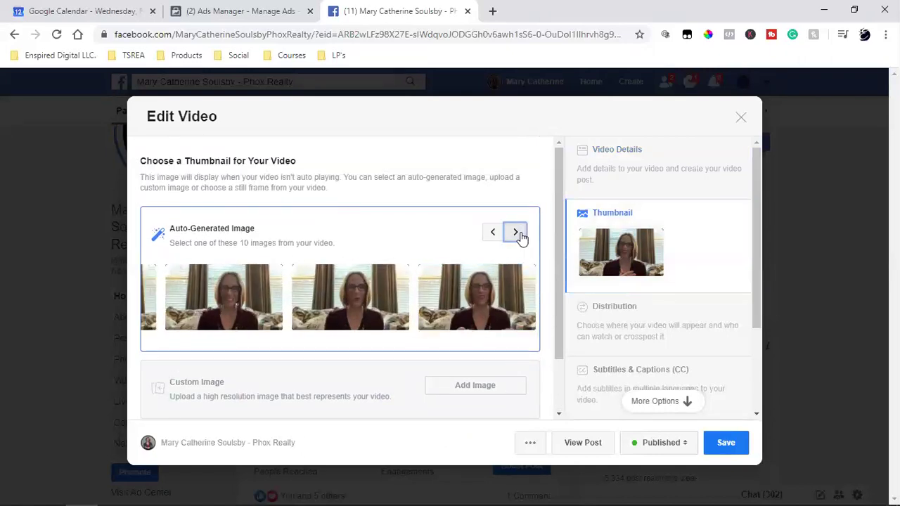
pyautogui.click(516, 232)
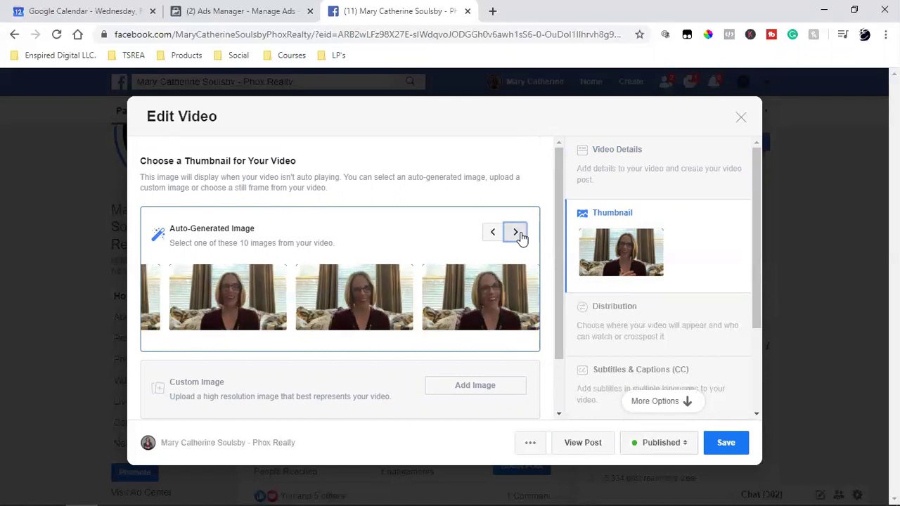
pyautogui.click(520, 235)
pyautogui.click(519, 235)
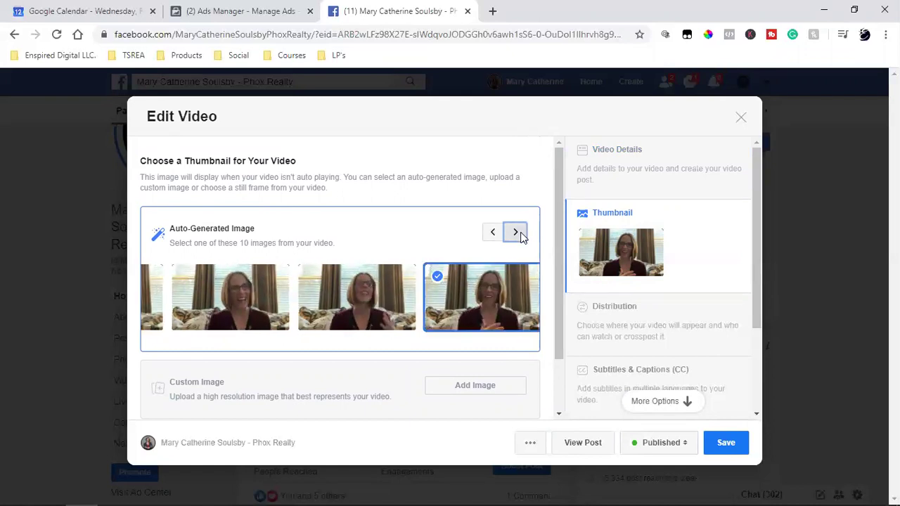
pyautogui.click(519, 235)
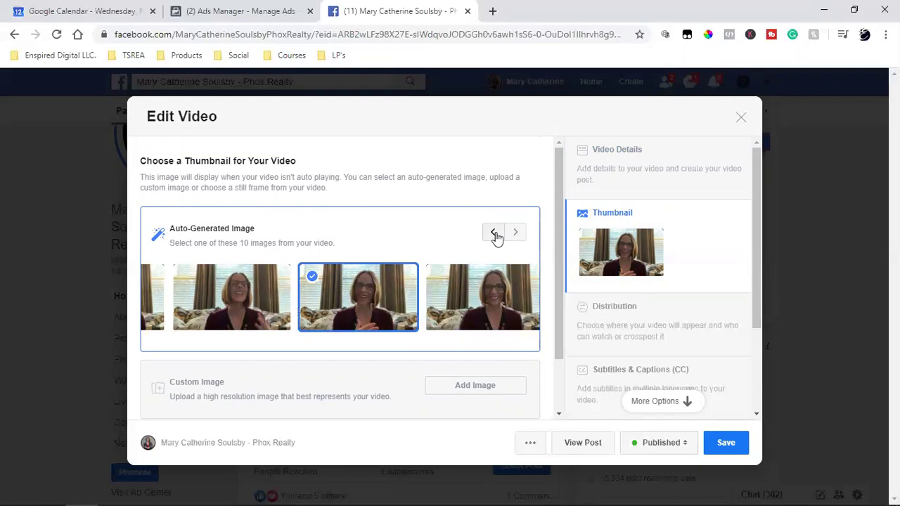
pyautogui.click(497, 287)
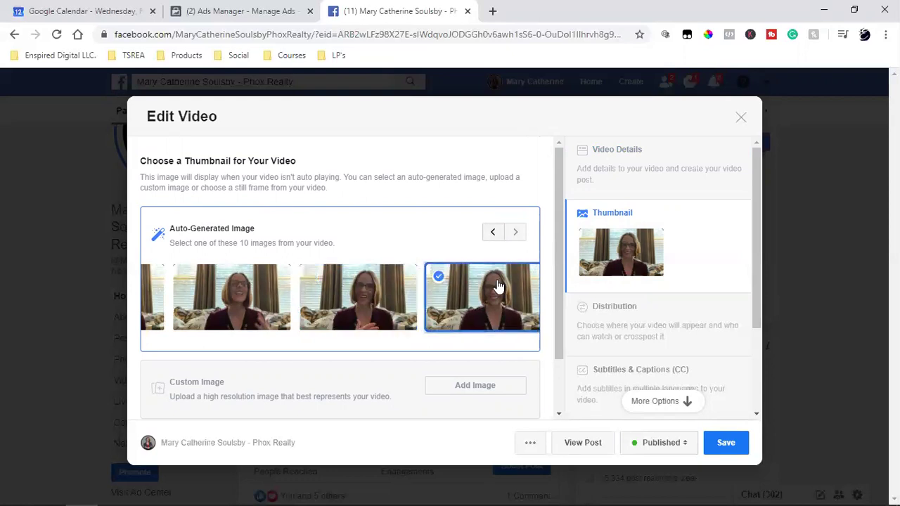
# - Select the first auto-generated image, smiling with a raised hand, as the video's thumbnail
pyautogui.click(493, 234)
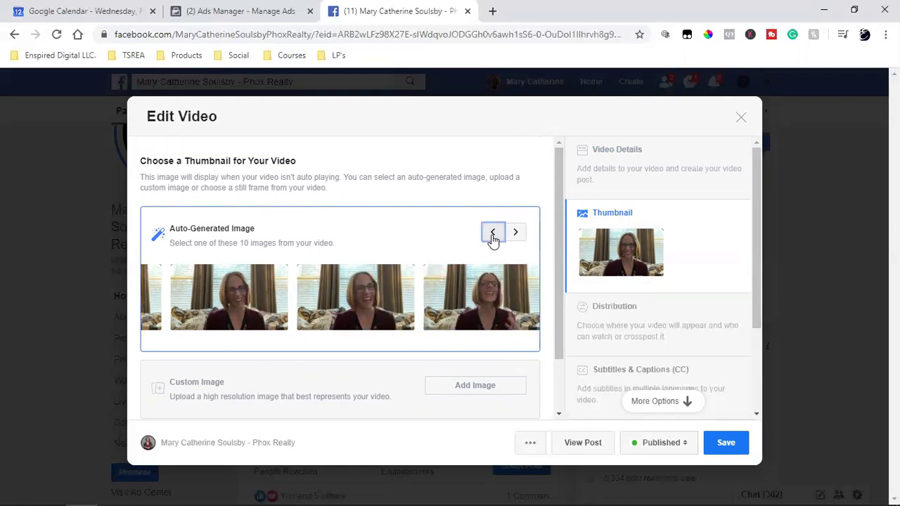
pyautogui.click(493, 236)
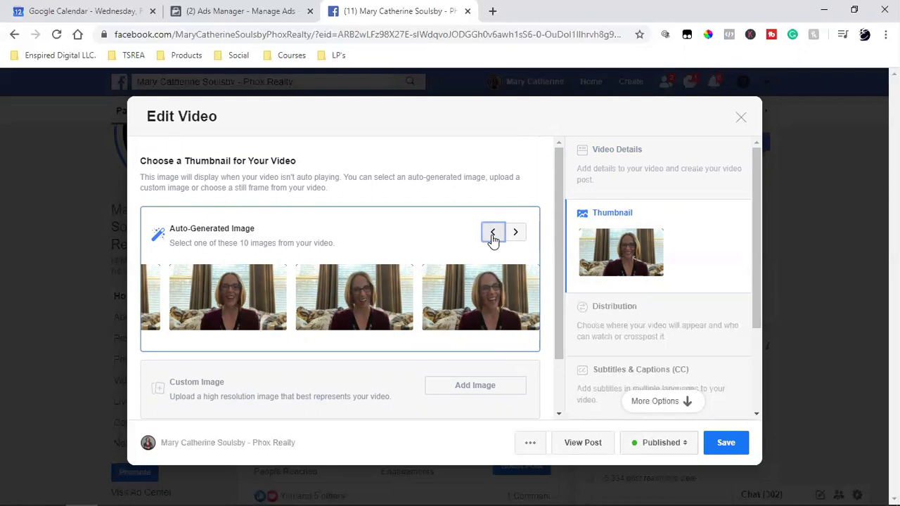
pyautogui.click(493, 237)
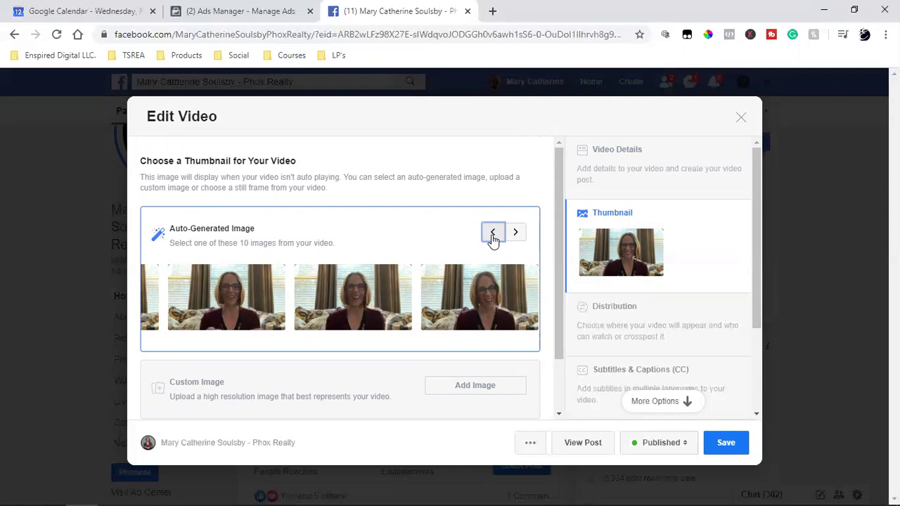
pyautogui.click(492, 239)
pyautogui.click(493, 239)
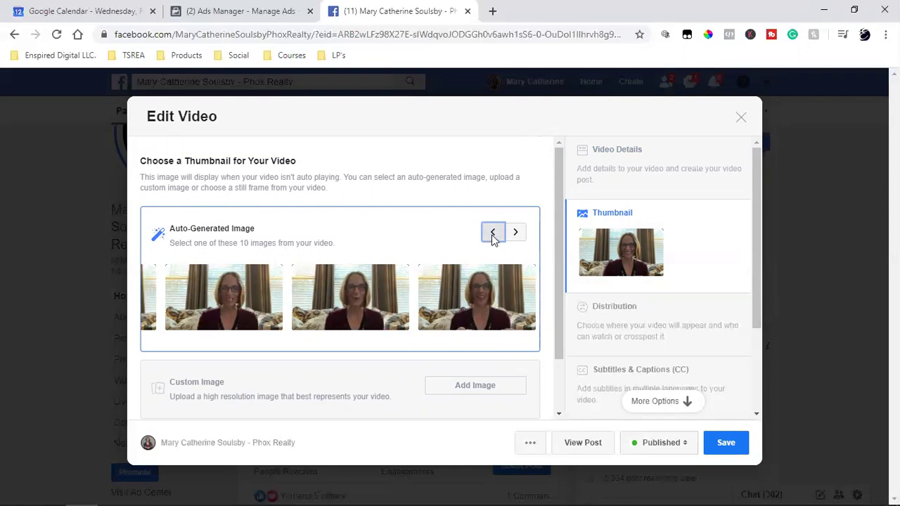
pyautogui.click(493, 238)
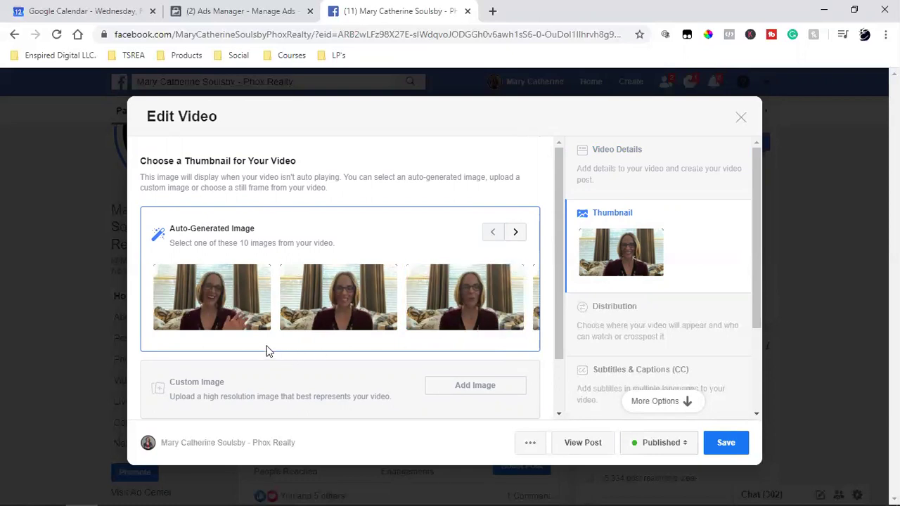
pyautogui.click(208, 297)
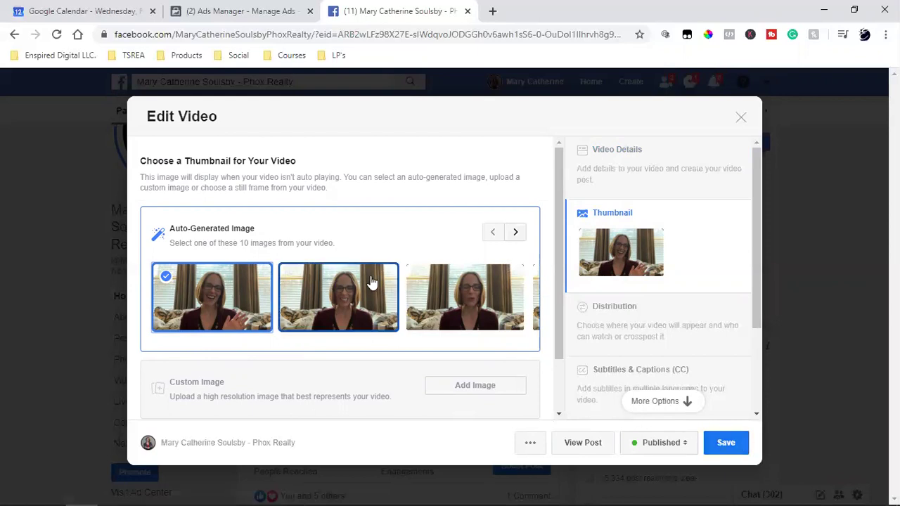
# - Open the autogenerated English captions of the video for editing from its subtitles and captions settings
pyautogui.scroll(-1, 372, 283)
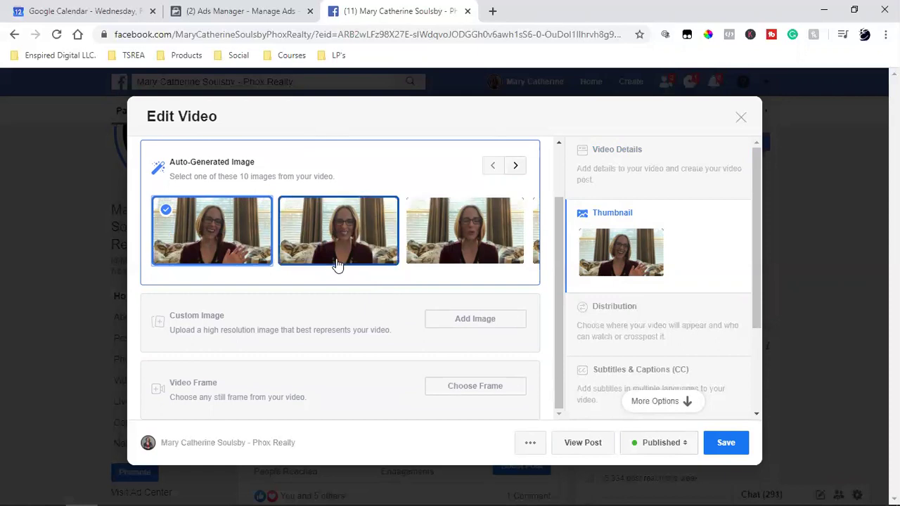
pyautogui.click(622, 380)
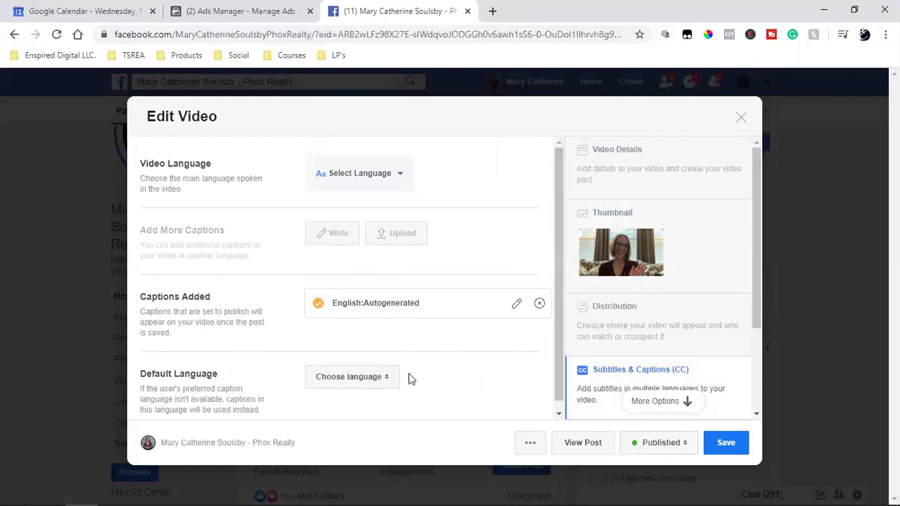
pyautogui.click(517, 305)
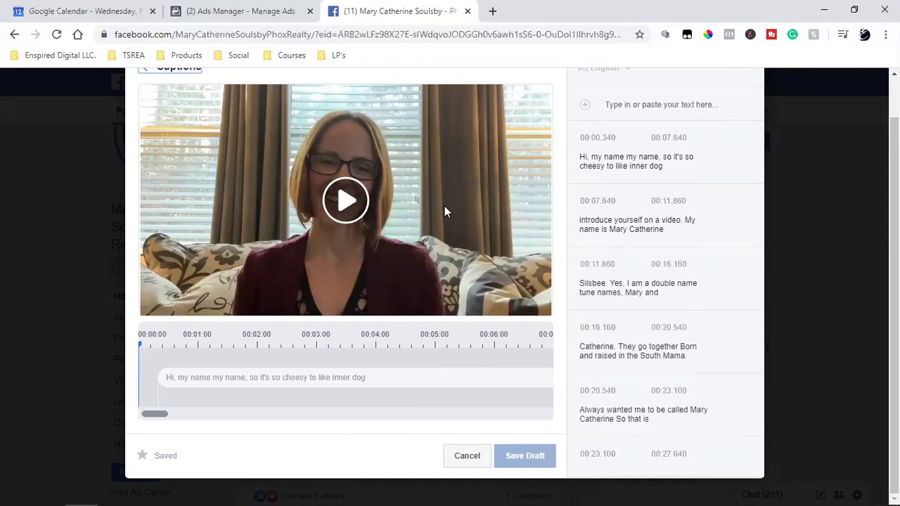
# - Play the video from the start with the sound volume raised to 64 and check the first captions, pausing within the second one
pyautogui.click(359, 213)
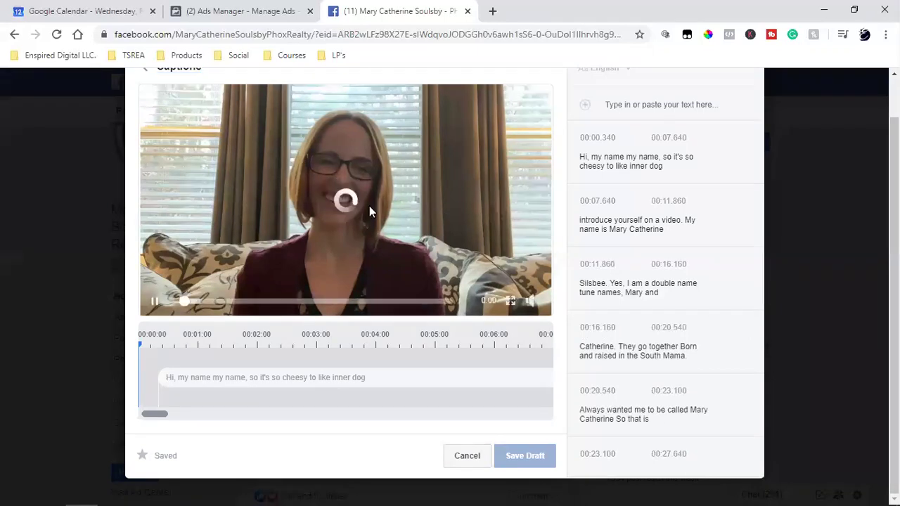
pyautogui.press('XF86AudioRaiseVolume')
pyautogui.press('XF86AudioRaiseVolume')
pyautogui.press('XF86AudioRaiseVolume')
pyautogui.press('XF86AudioRaiseVolume')
pyautogui.press('XF86AudioRaiseVolume')
pyautogui.press('XF86AudioRaiseVolume')
pyautogui.press('XF86AudioRaiseVolume')
pyautogui.press('XF86AudioRaiseVolume')
pyautogui.press('XF86AudioRaiseVolume')
pyautogui.press('XF86AudioRaiseVolume')
pyautogui.press('XF86AudioRaiseVolume')
pyautogui.press('XF86AudioRaiseVolume')
pyautogui.press('XF86AudioRaiseVolume')
pyautogui.press('XF86AudioRaiseVolume')
pyautogui.press('XF86AudioRaiseVolume')
pyautogui.press('XF86AudioRaiseVolume')
pyautogui.press('XF86AudioRaiseVolume')
pyautogui.press('XF86AudioRaiseVolume')
pyautogui.press('XF86AudioRaiseVolume')
pyautogui.press('XF86AudioRaiseVolume')
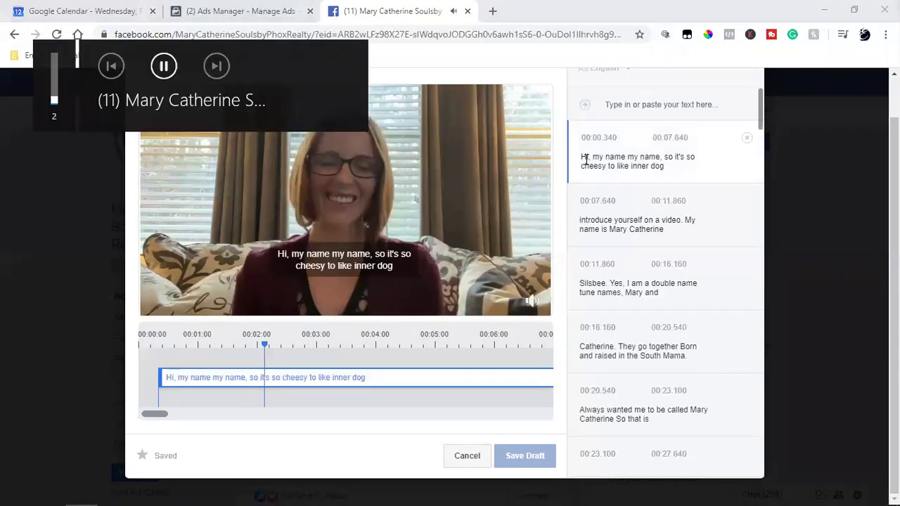
pyautogui.press('XF86AudioRaiseVolume')
pyautogui.press('XF86AudioRaiseVolume')
pyautogui.press('XF86AudioRaiseVolume')
pyautogui.press('XF86AudioRaiseVolume')
pyautogui.press('XF86AudioRaiseVolume')
pyautogui.press('XF86AudioRaiseVolume')
pyautogui.press('XF86AudioRaiseVolume')
pyautogui.press('XF86AudioRaiseVolume')
pyautogui.press('XF86AudioRaiseVolume')
pyautogui.press('XF86AudioRaiseVolume')
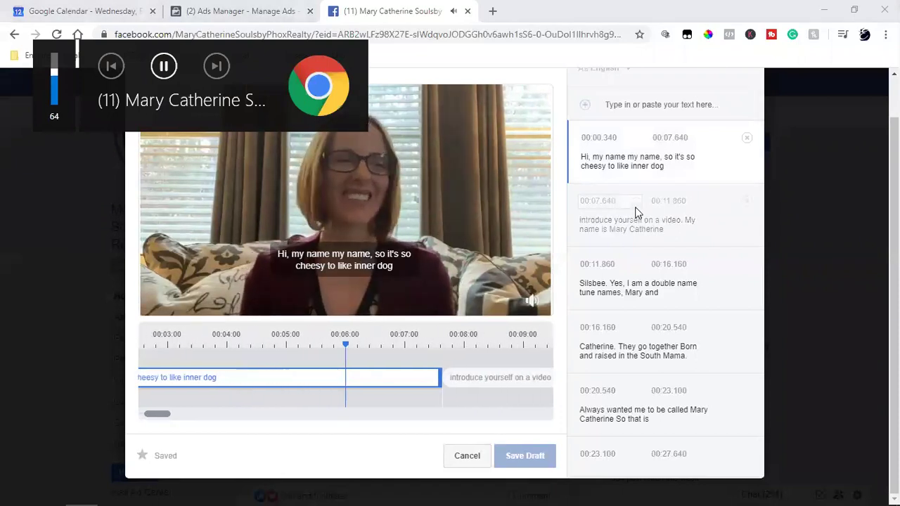
pyautogui.click(400, 183)
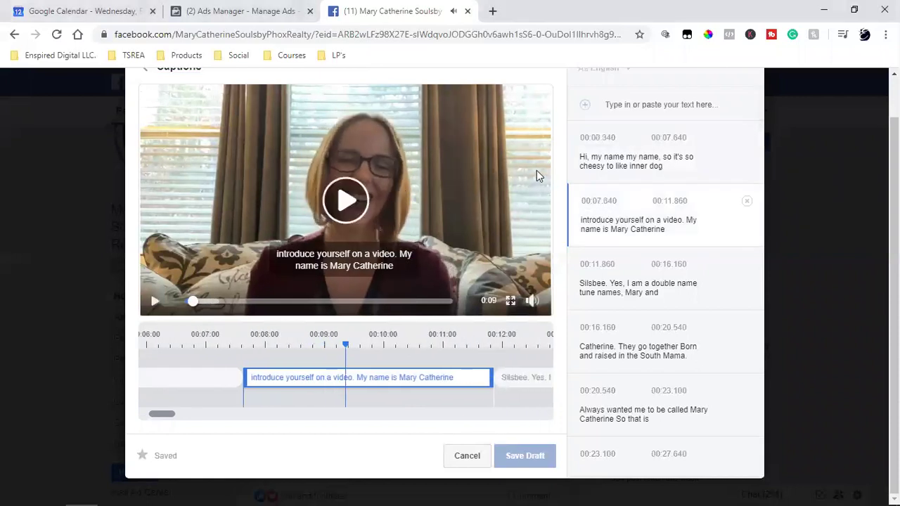
# - Trim the first caption to "Hi, my name my name, so it's so cheesy to" and skim the remaining captions while the video plays
pyautogui.click(678, 168)
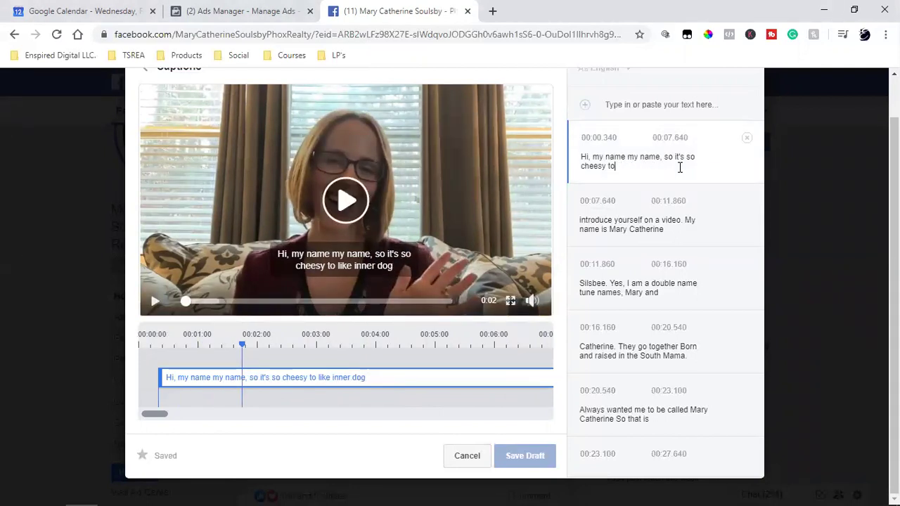
pyautogui.click(317, 270)
pyautogui.scroll(-2, 607, 317)
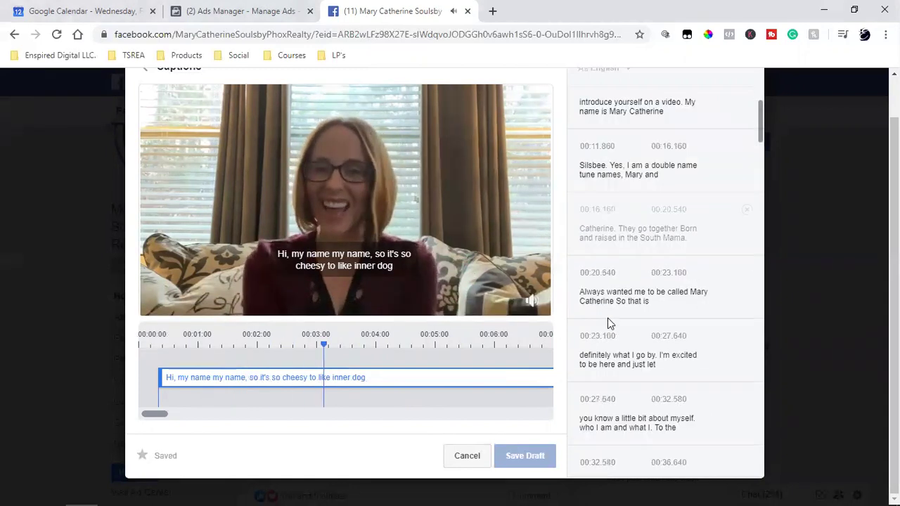
pyautogui.scroll(-20, 641, 348)
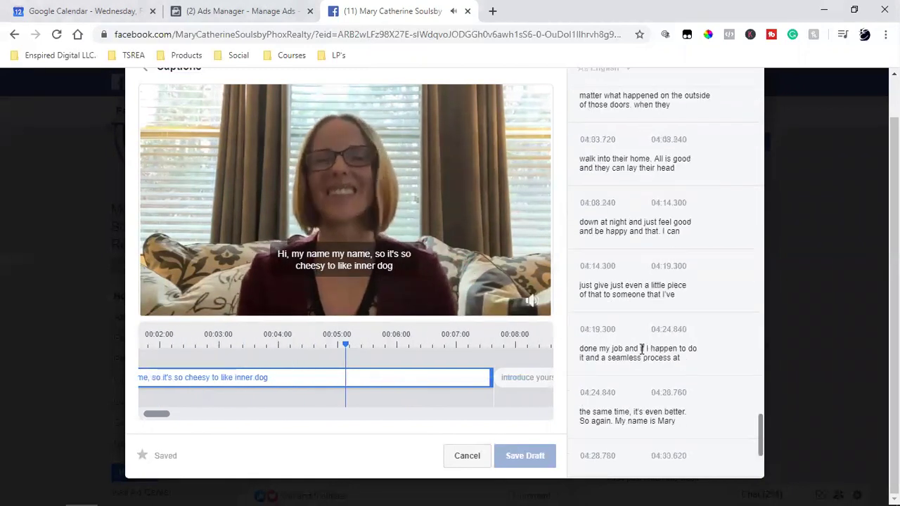
pyautogui.scroll(-3, 640, 348)
pyautogui.scroll(20, 640, 348)
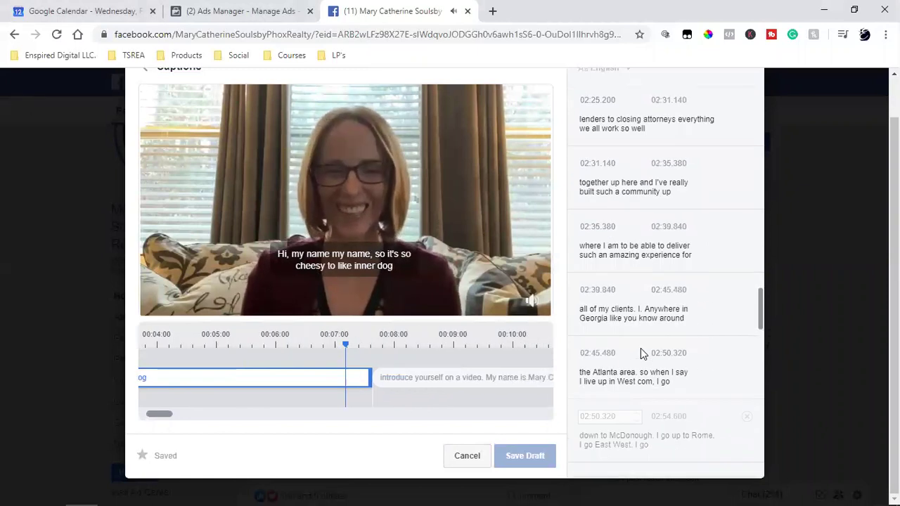
pyautogui.scroll(15, 640, 348)
pyautogui.click(340, 176)
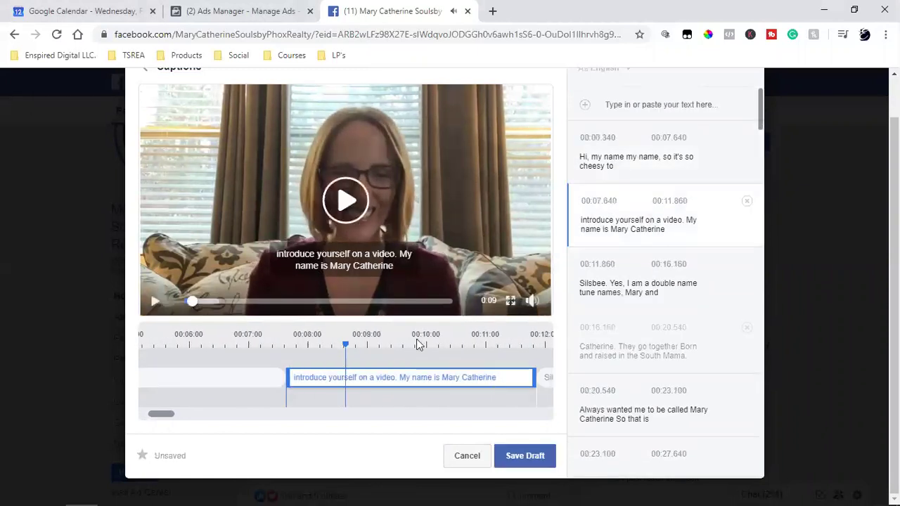
# - Play the second and third captions and correct the misspelled surname at the start of the third caption
pyautogui.click(344, 187)
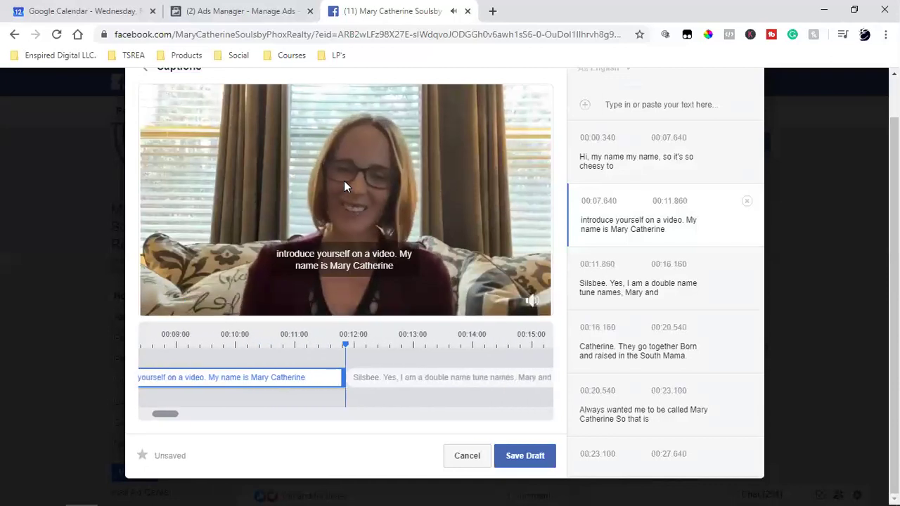
pyautogui.click(345, 185)
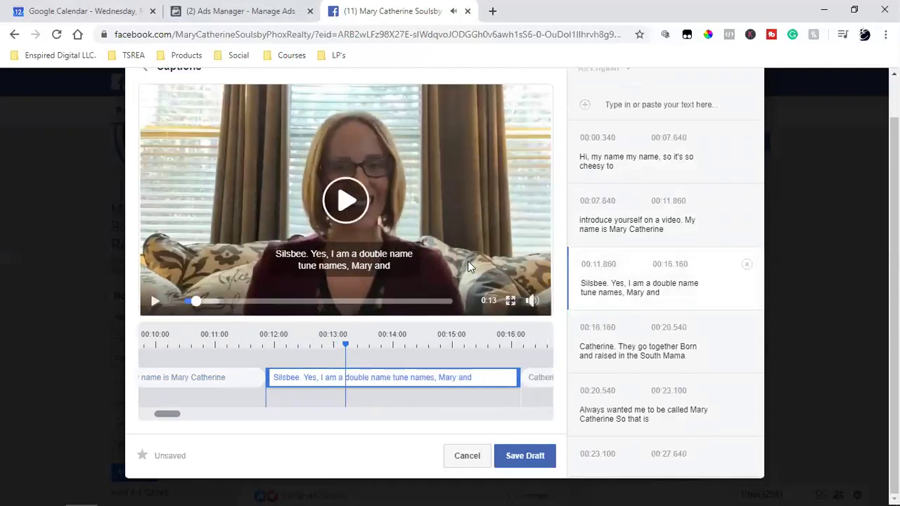
pyautogui.click(606, 280)
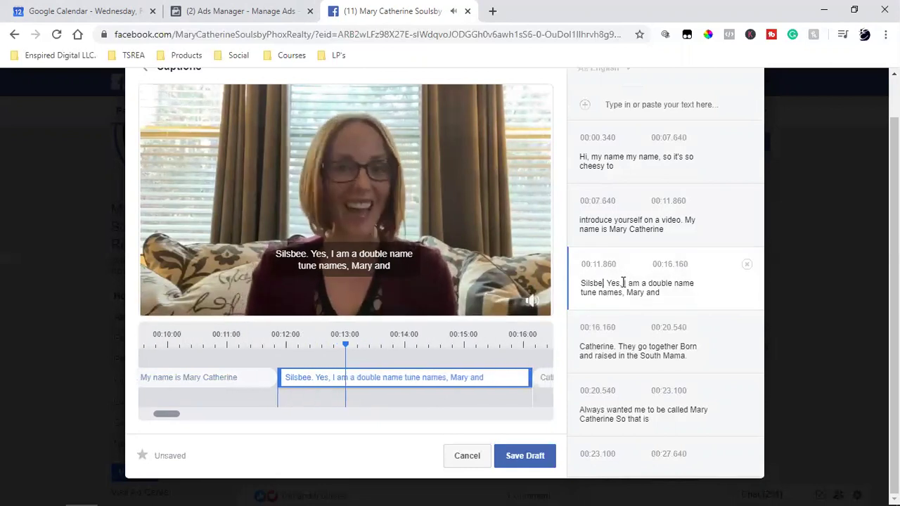
pyautogui.press('BackSpace')
pyautogui.press('BackSpace')
pyautogui.press('BackSpace')
pyautogui.press('BackSpace')
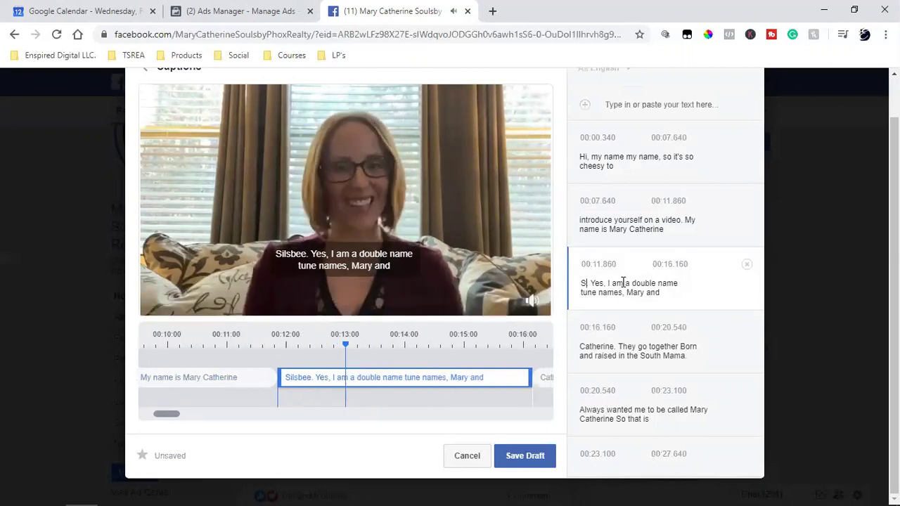
pyautogui.write('oul')
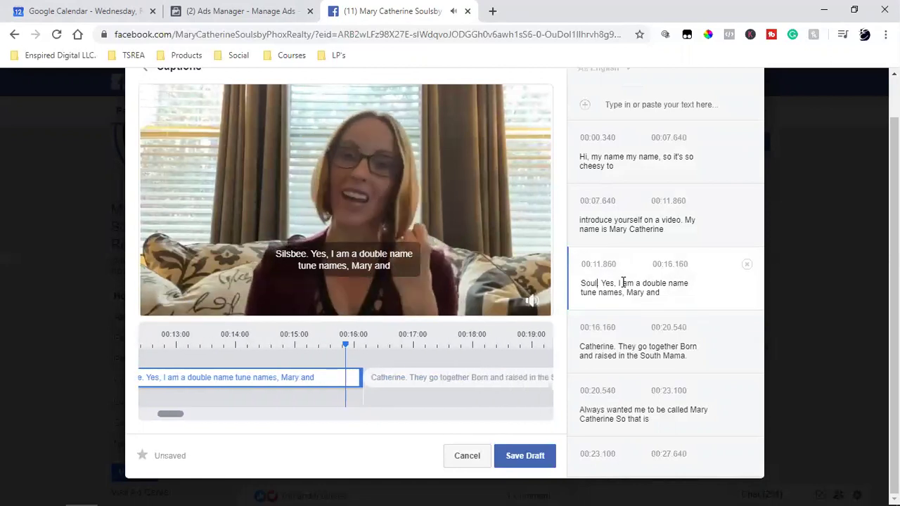
pyautogui.write('sby,')
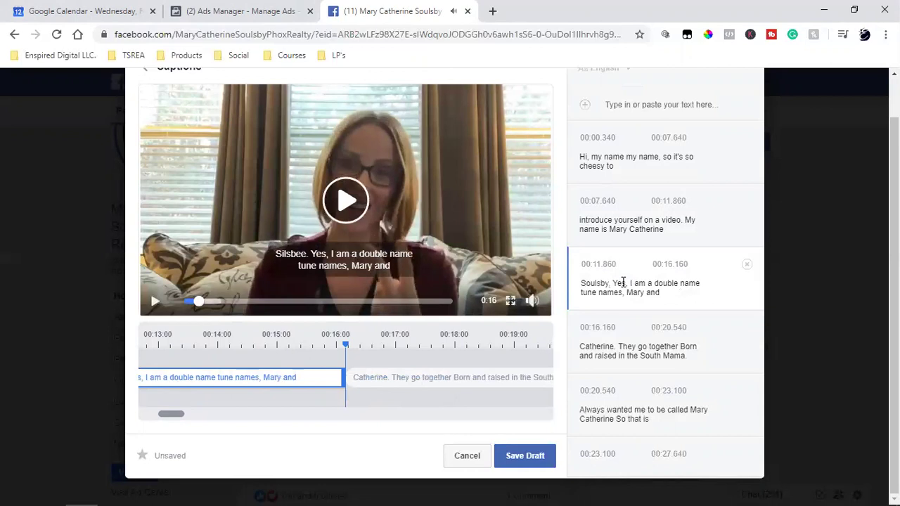
# - Replay the video from the second caption and change "tune names" to "two names" in the third caption
pyautogui.click(311, 168)
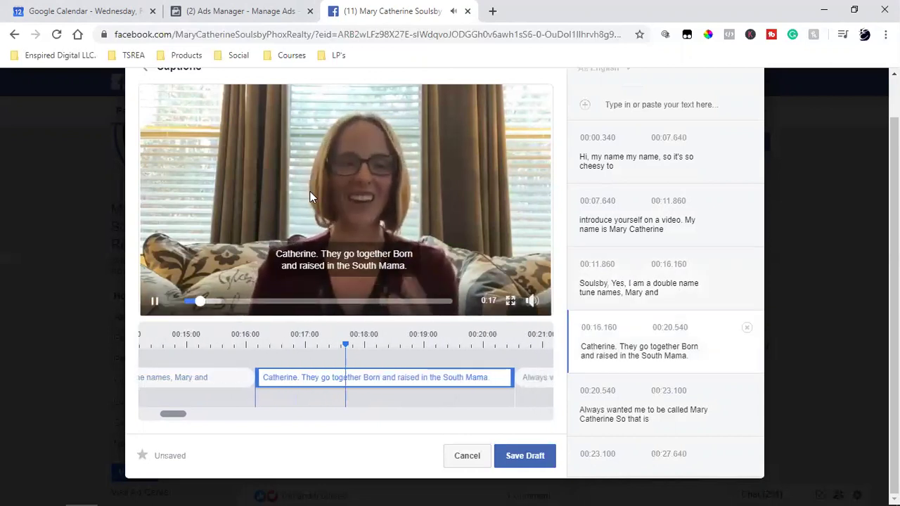
pyautogui.click(196, 301)
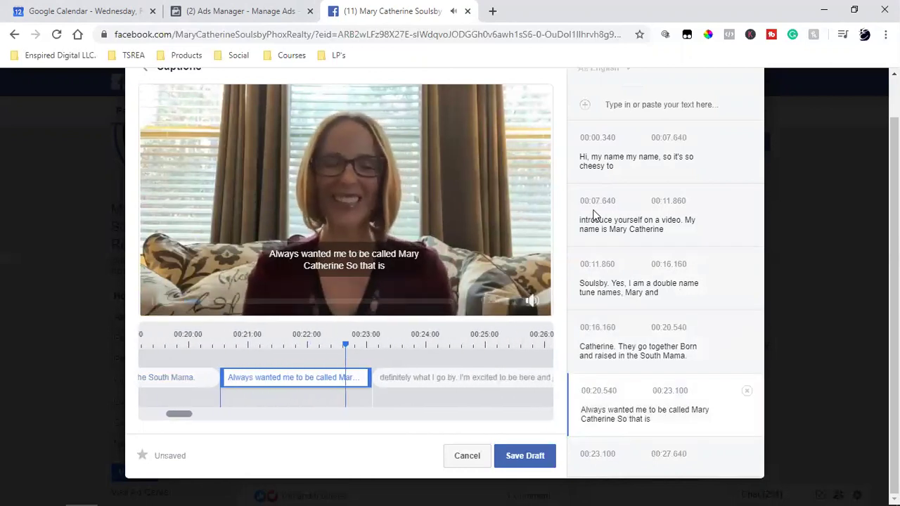
pyautogui.click(635, 216)
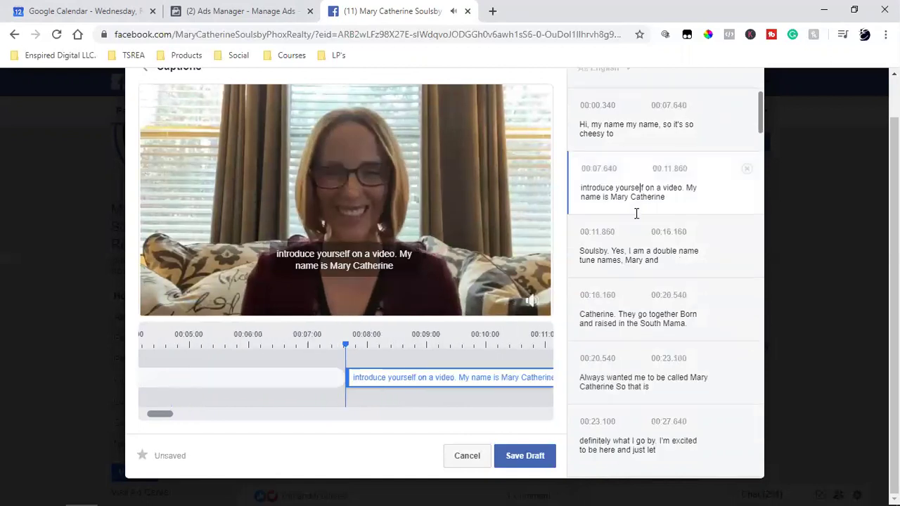
pyautogui.click(361, 198)
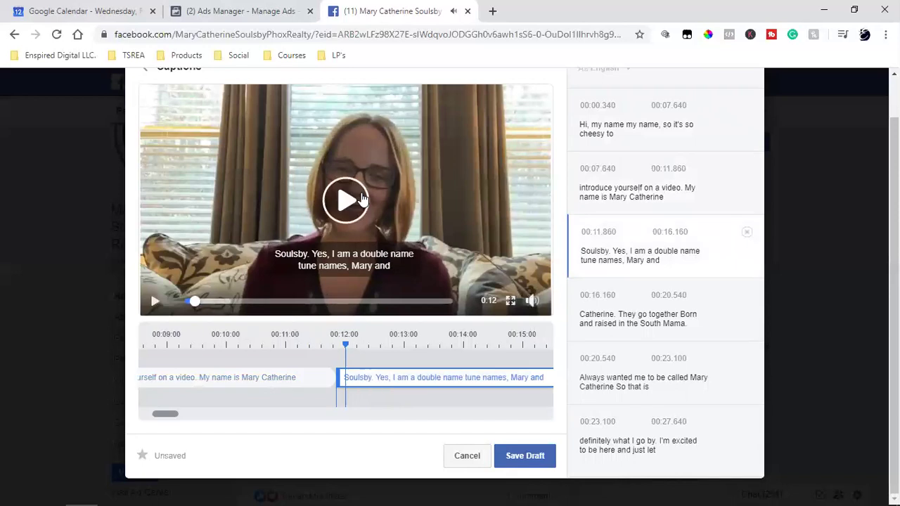
pyautogui.click(362, 199)
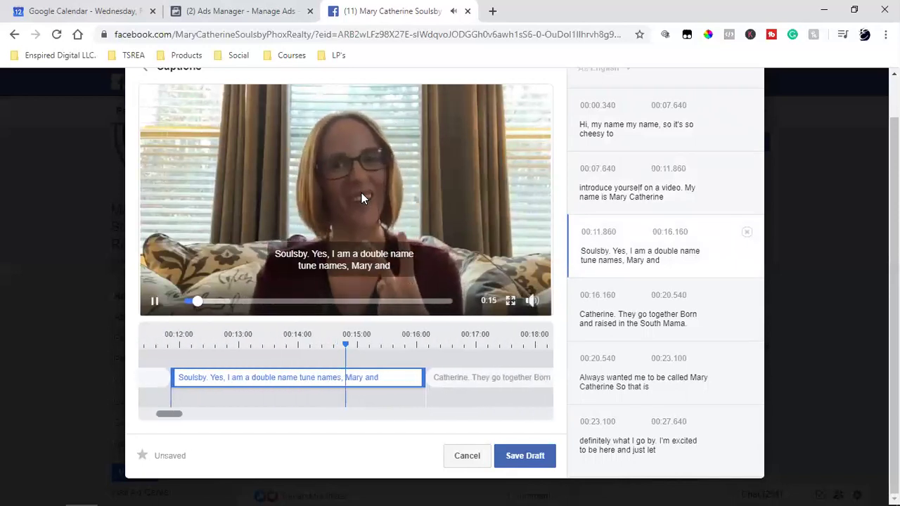
pyautogui.click(595, 237)
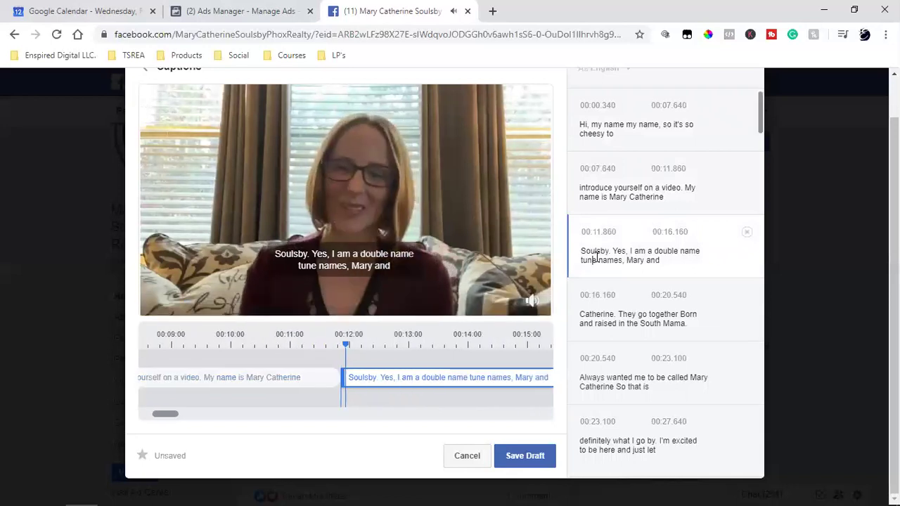
pyautogui.doubleClick(597, 257)
pyautogui.write('t')
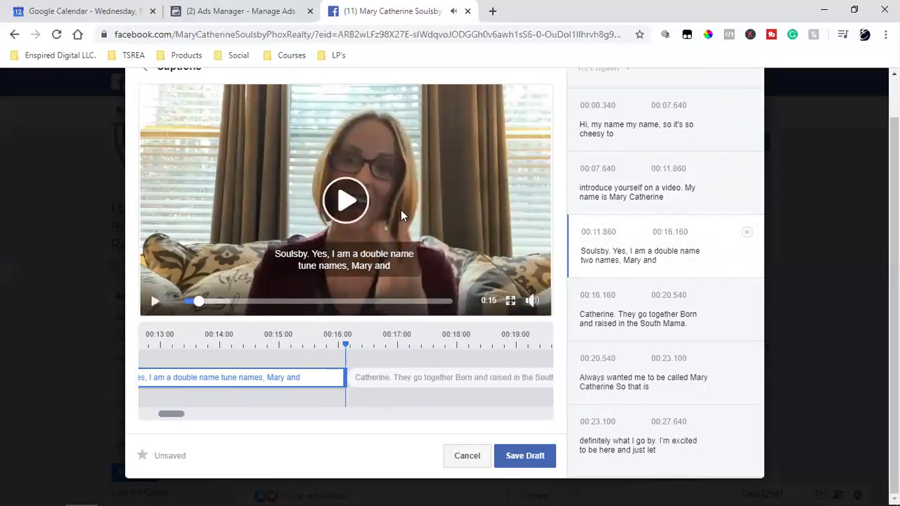
# - Play the fourth caption and add periods after "They go together" and after "raised in the South"
pyautogui.click(354, 209)
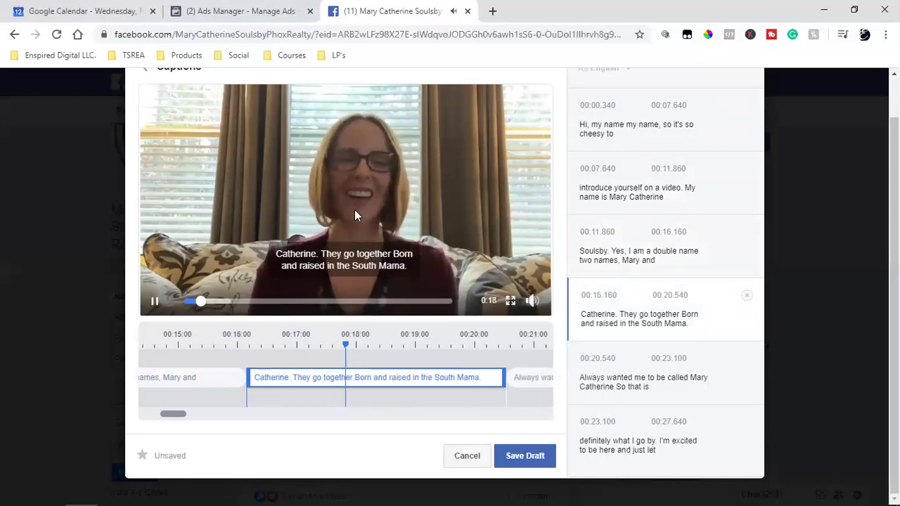
pyautogui.click(674, 315)
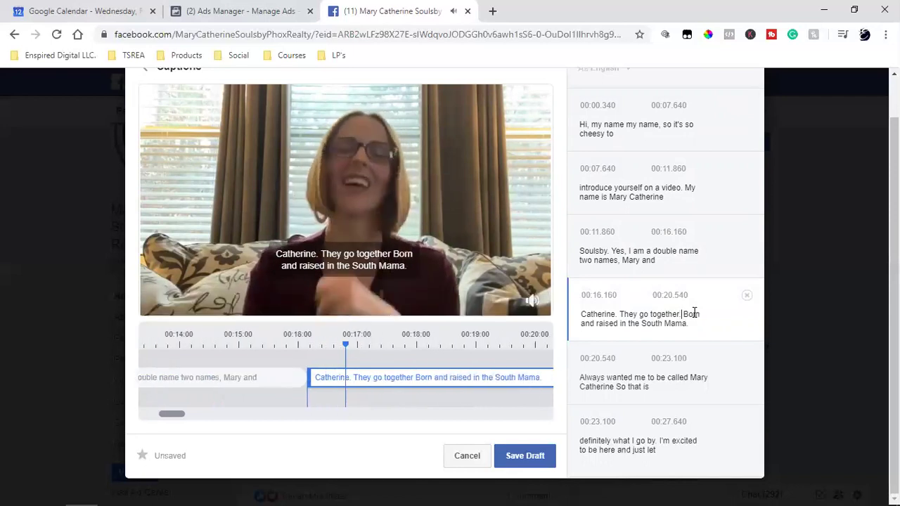
pyautogui.click(349, 204)
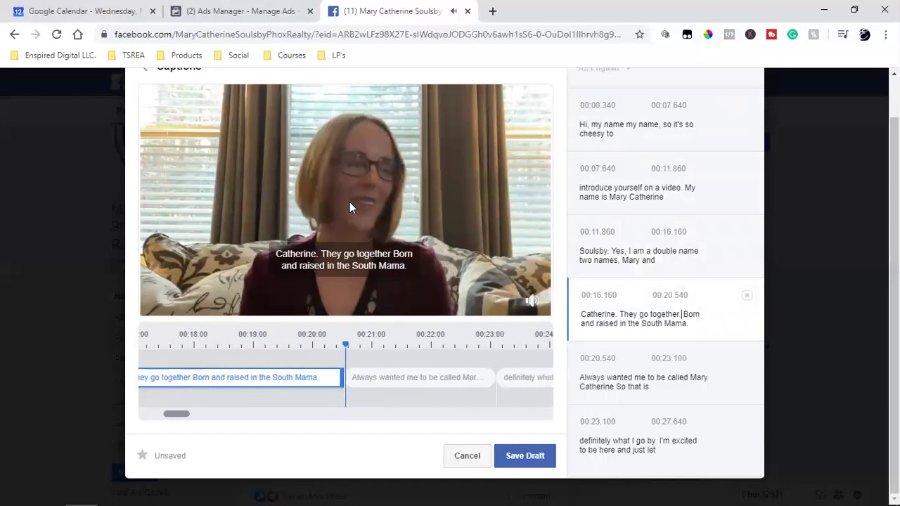
pyautogui.click(664, 320)
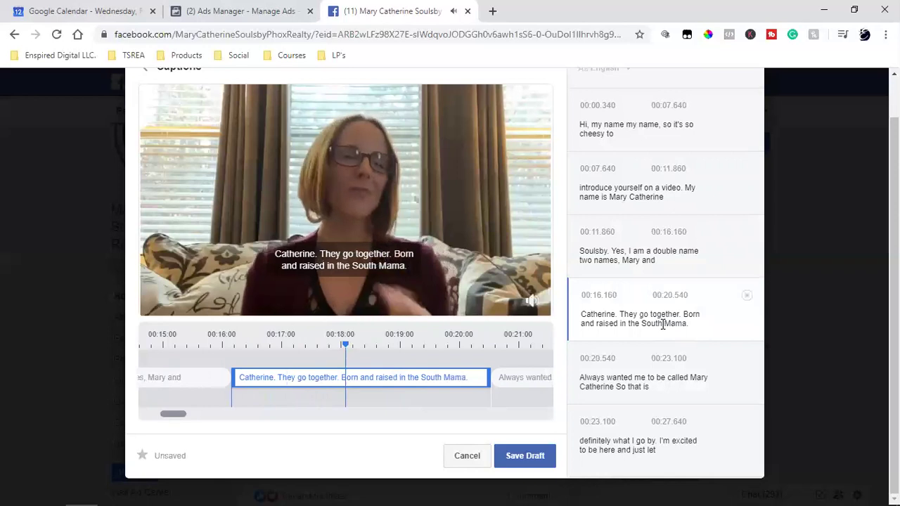
pyautogui.write('.')
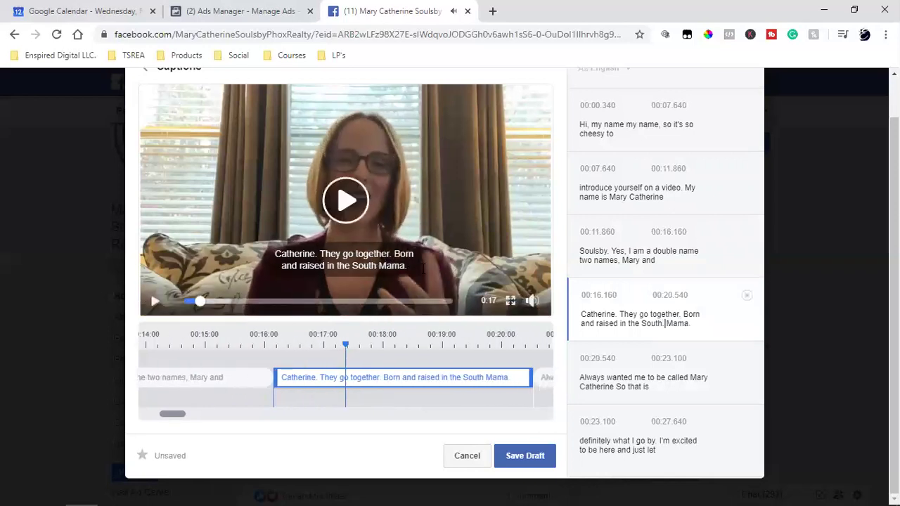
pyautogui.click(321, 213)
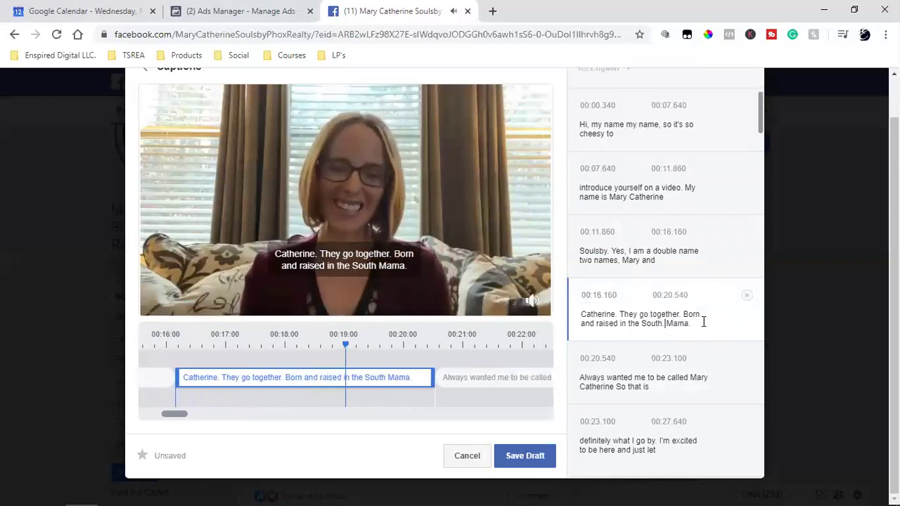
# - End the fourth caption with a comma after "Mama" and start the fifth caption with lowercase "always"
pyautogui.click(703, 321)
pyautogui.press('BackSpace')
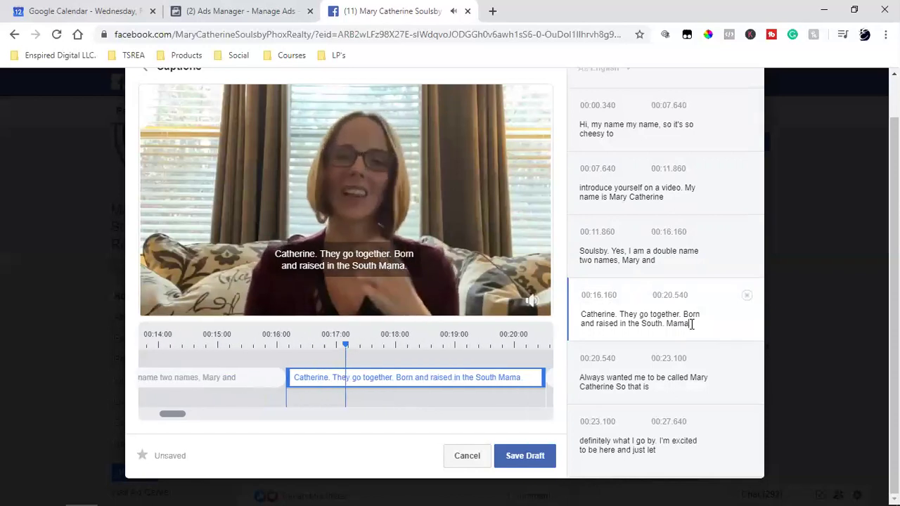
pyautogui.press('BackSpace')
pyautogui.write('a')
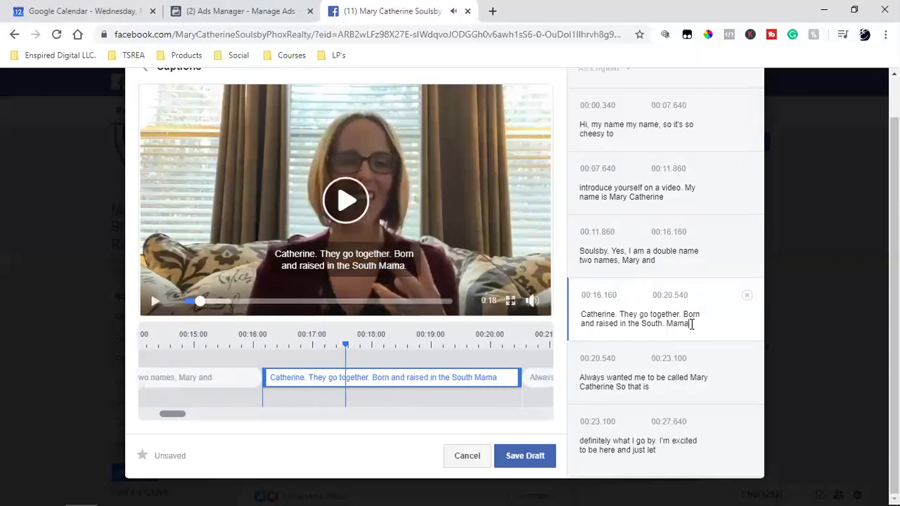
pyautogui.click(586, 377)
pyautogui.press('BackSpace')
pyautogui.write('a')
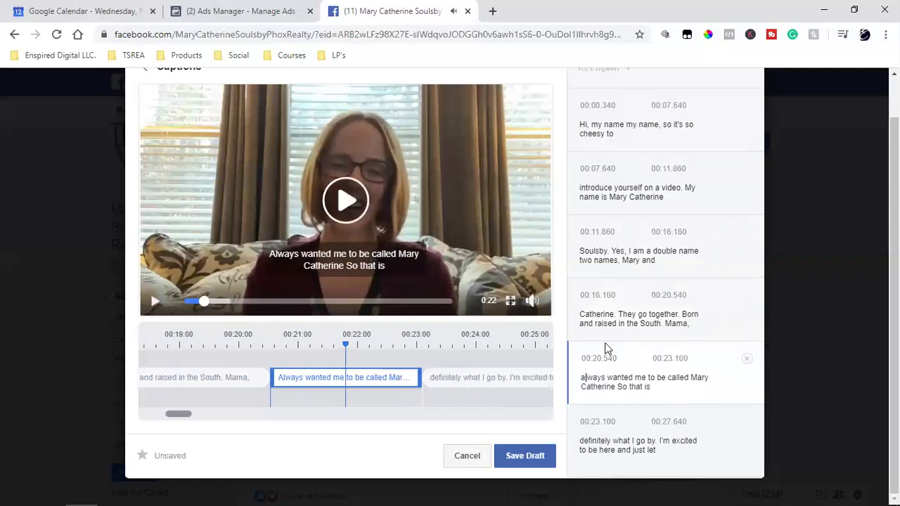
# - Play the fifth caption and change its ending to a comma followed by lowercase "so that is"
pyautogui.click(411, 238)
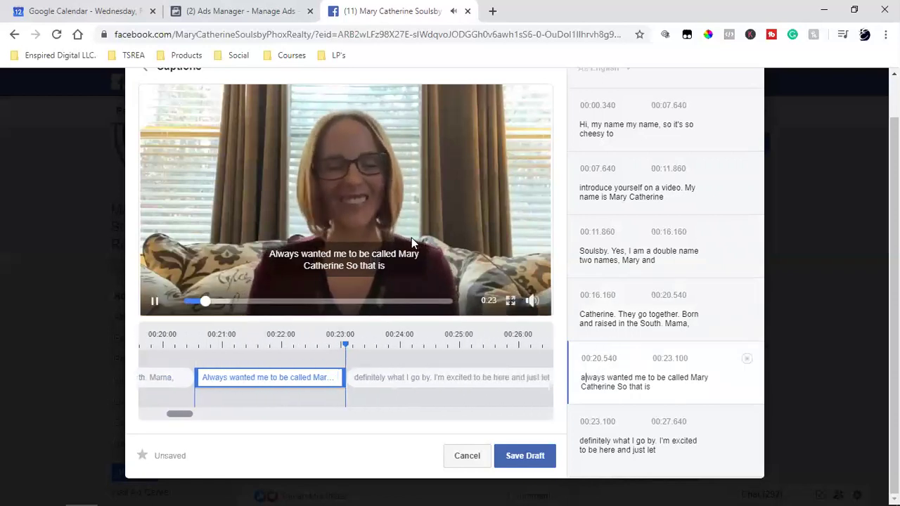
pyautogui.click(627, 437)
pyautogui.click(620, 387)
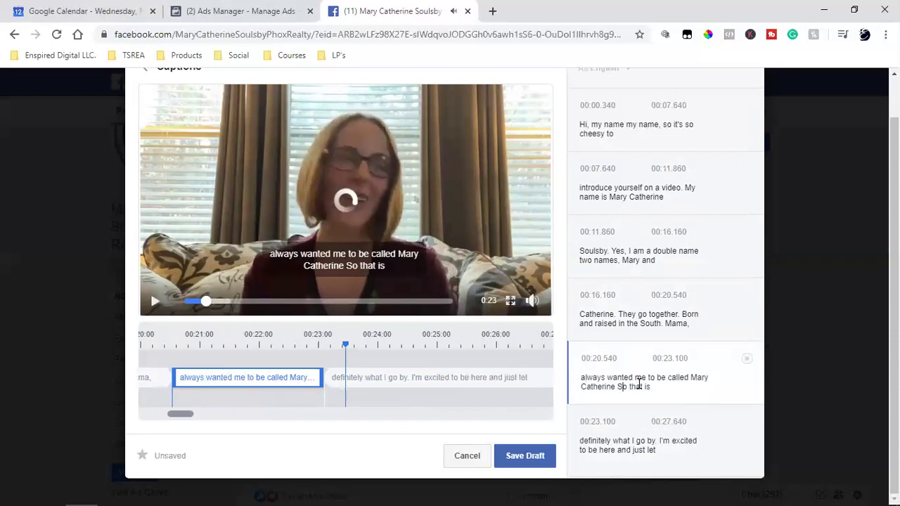
pyautogui.press('BackSpace')
pyautogui.press('BackSpace')
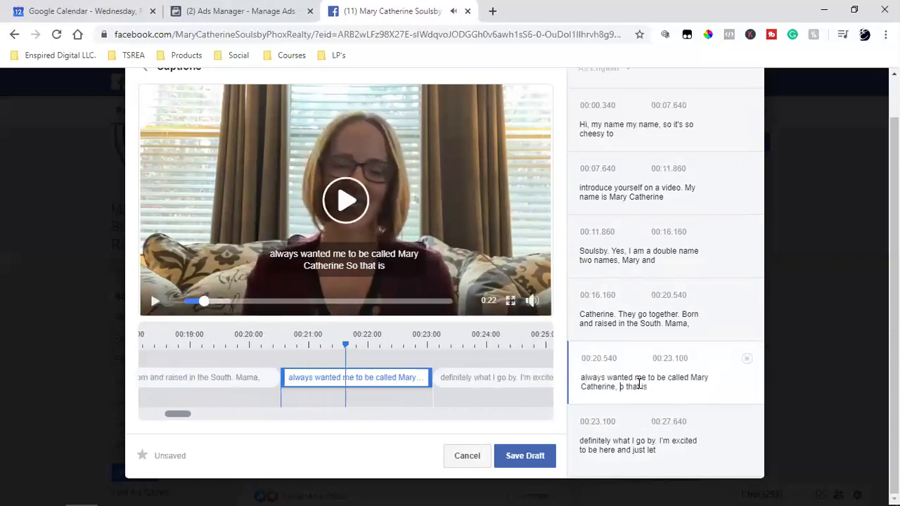
# - Play the following captions with the sound volume raised to 100 and change "what I. To the" to "what I bring to the" in the seventh
pyautogui.scroll(-2, 619, 293)
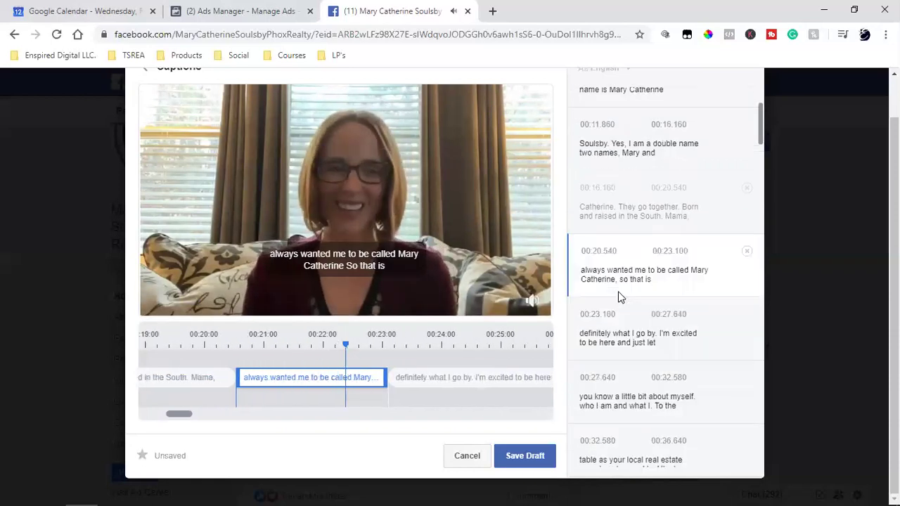
pyautogui.click(364, 208)
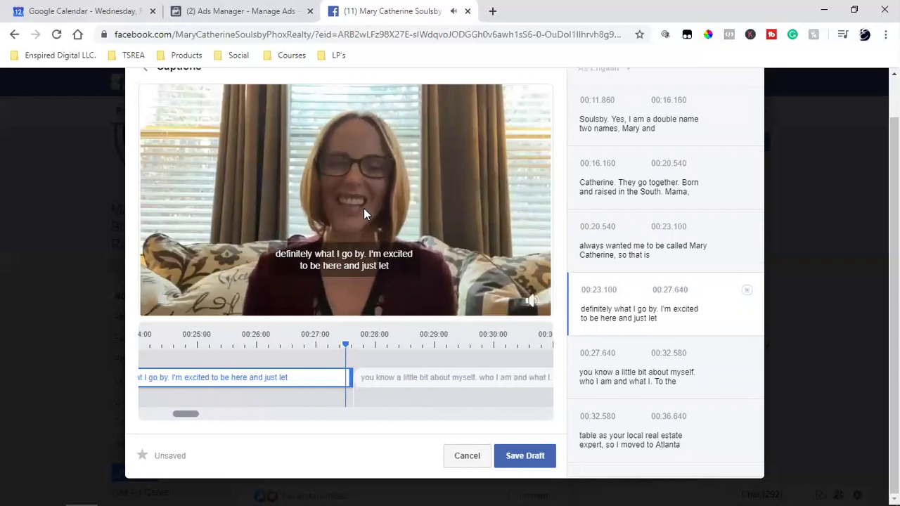
pyautogui.press('XF86AudioRaiseVolume')
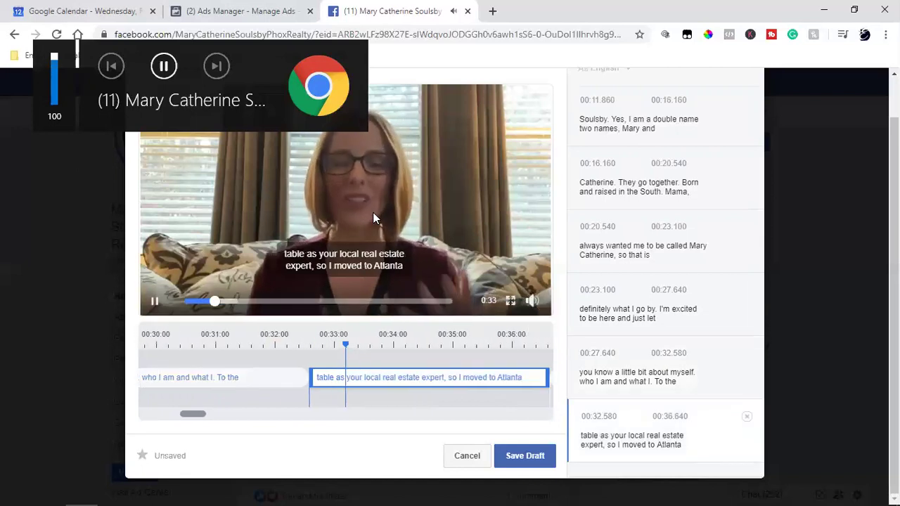
pyautogui.click(671, 309)
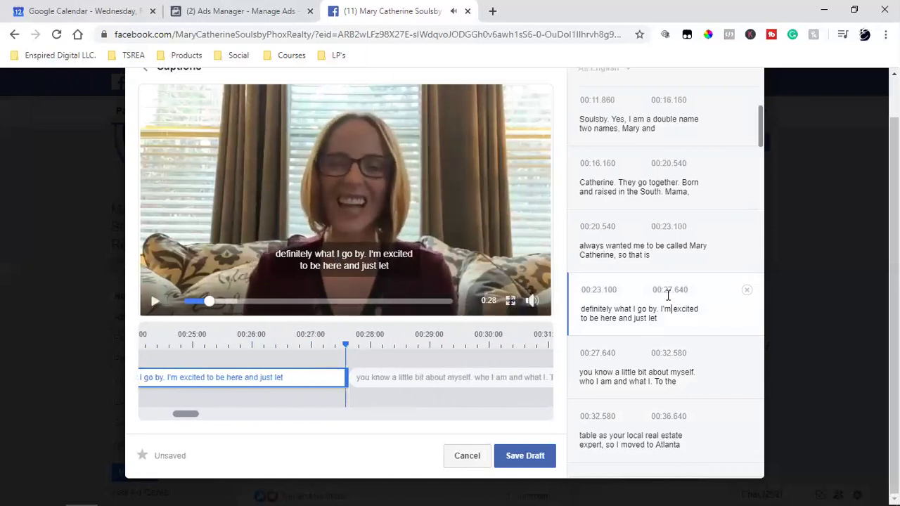
pyautogui.click(356, 221)
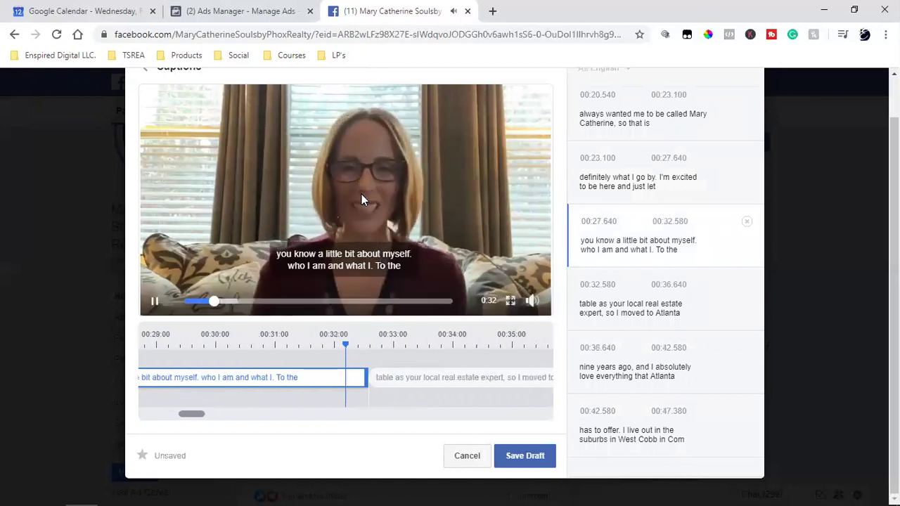
pyautogui.click(361, 195)
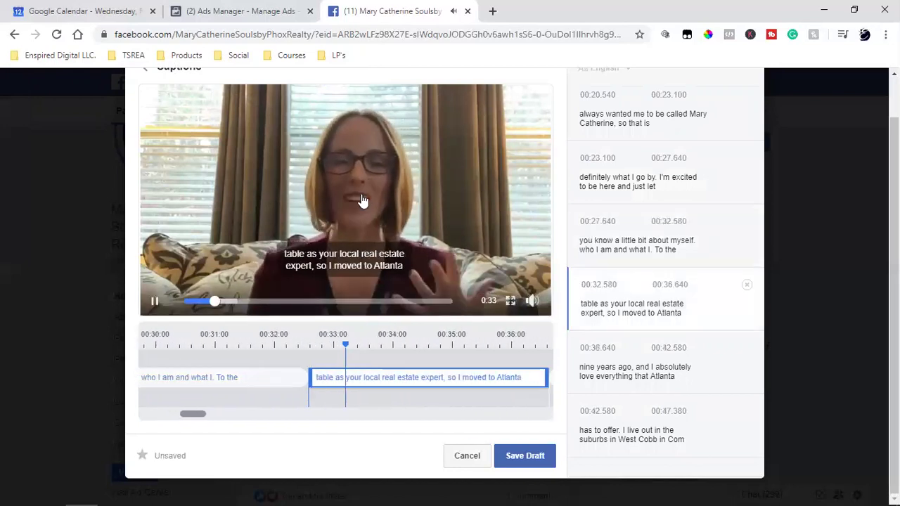
pyautogui.click(665, 248)
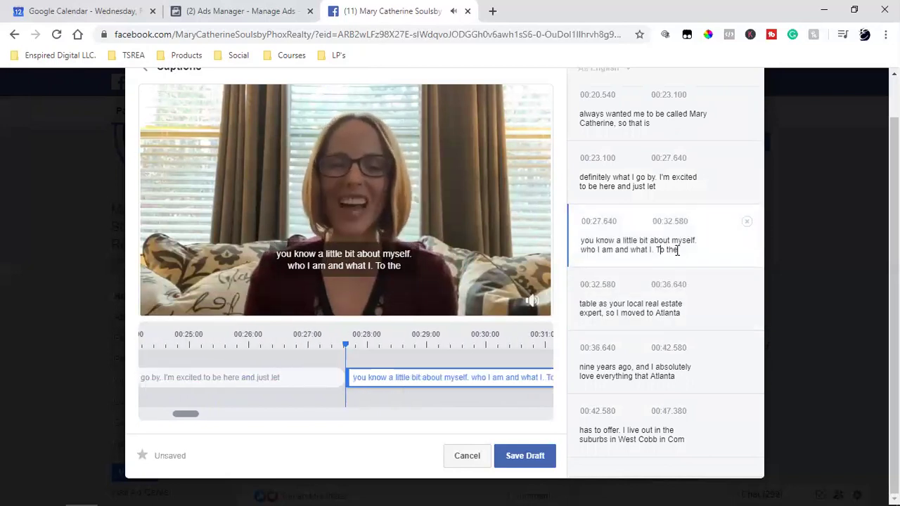
pyautogui.click(677, 250)
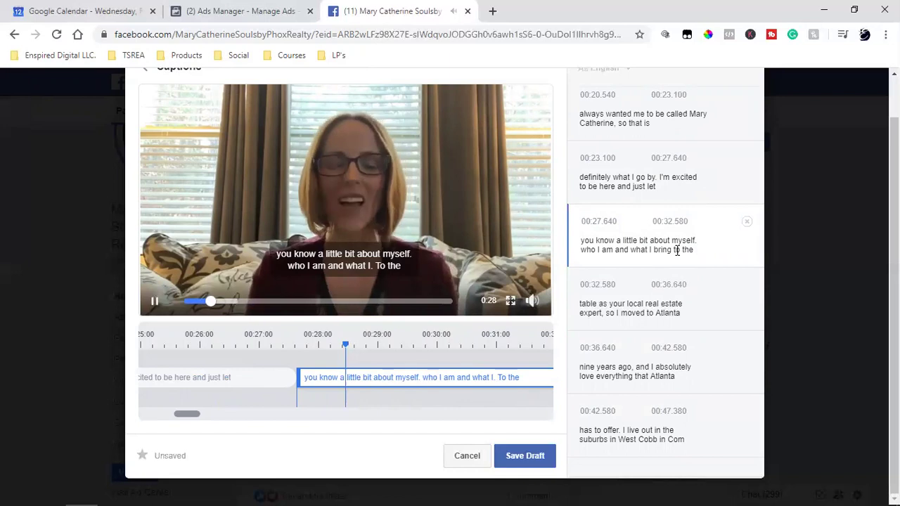
# - Replace the period after "myself" with a comma in the 00:27.640 caption and play that caption through
pyautogui.click(672, 240)
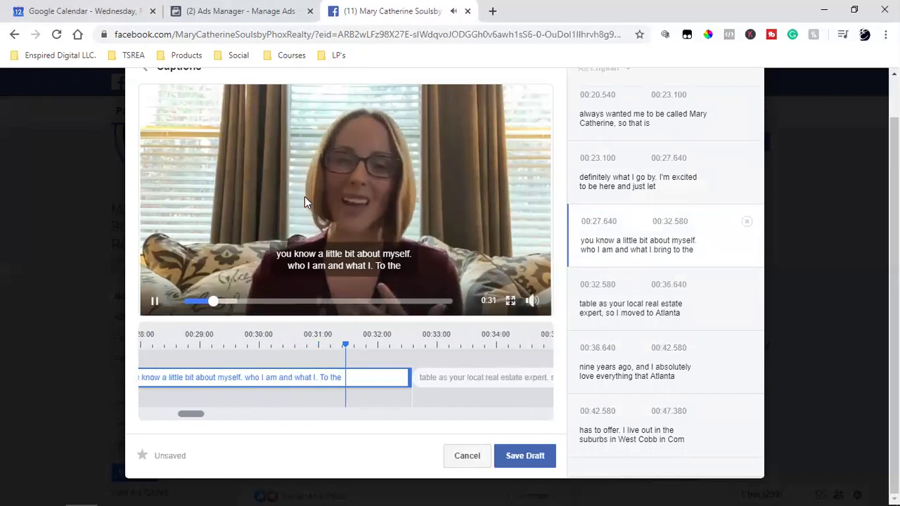
pyautogui.click(515, 235)
pyautogui.click(701, 243)
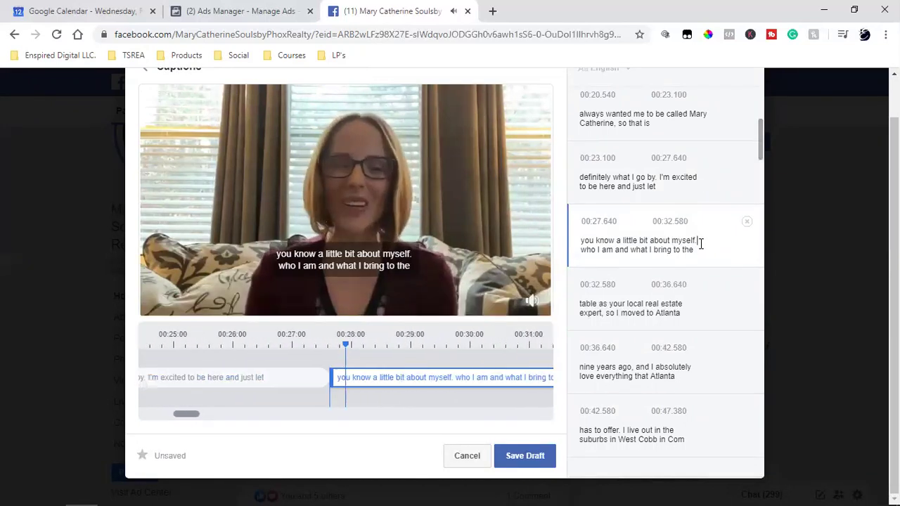
pyautogui.click(423, 206)
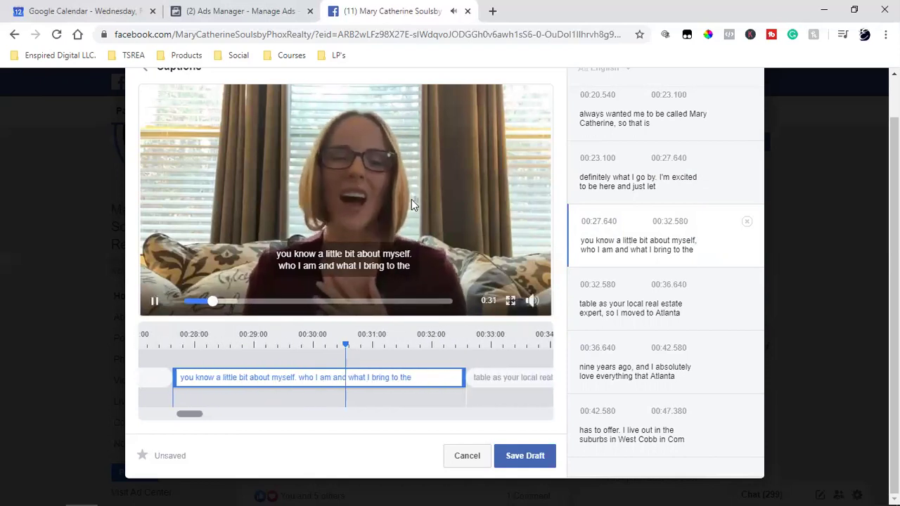
pyautogui.click(411, 199)
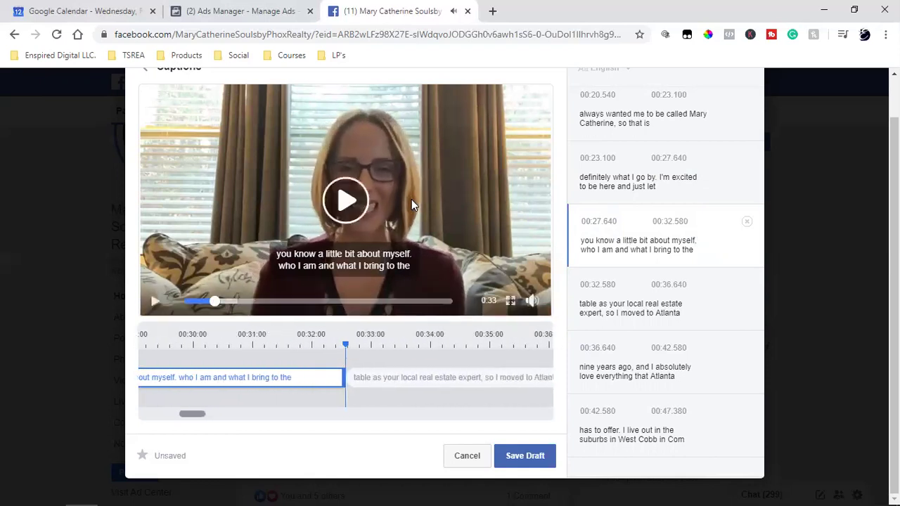
# - Play the 00:32.580 caption and change "expert, so I moved" to "expert. So I moved"
pyautogui.click(412, 199)
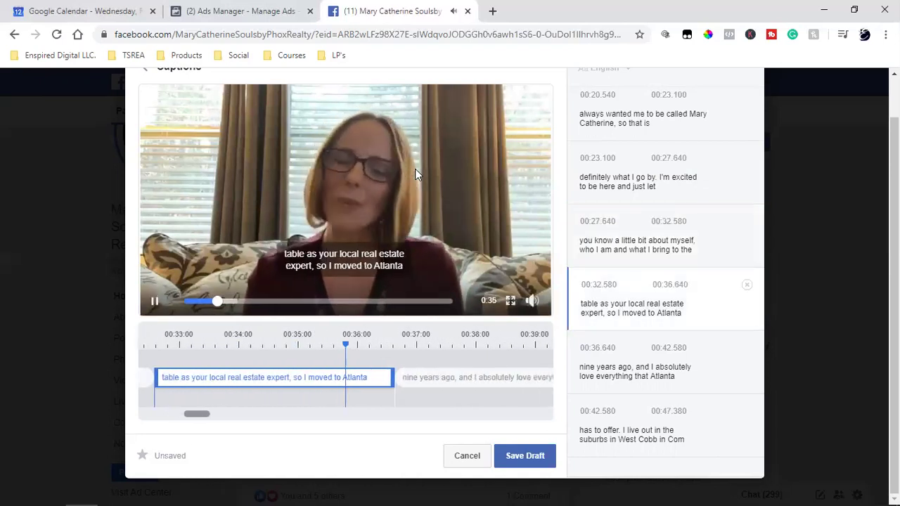
pyautogui.click(606, 307)
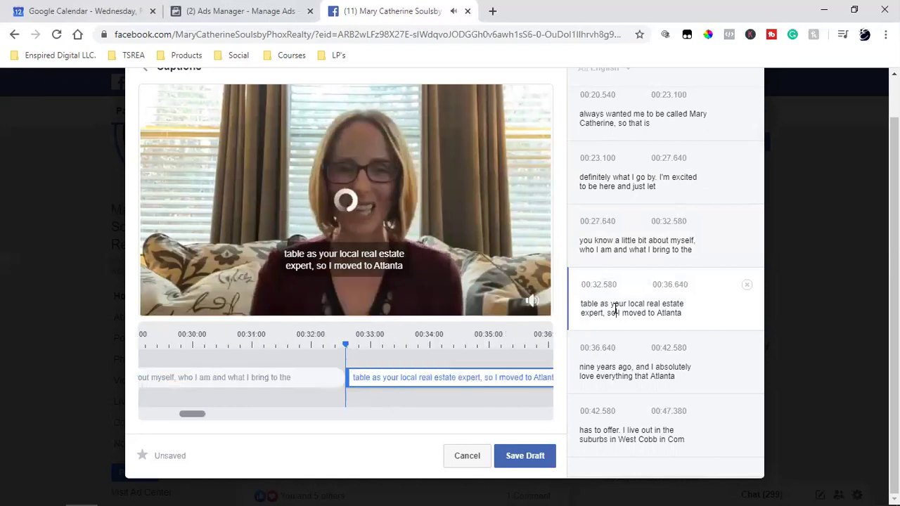
pyautogui.press('BackSpace')
pyautogui.press('BackSpace')
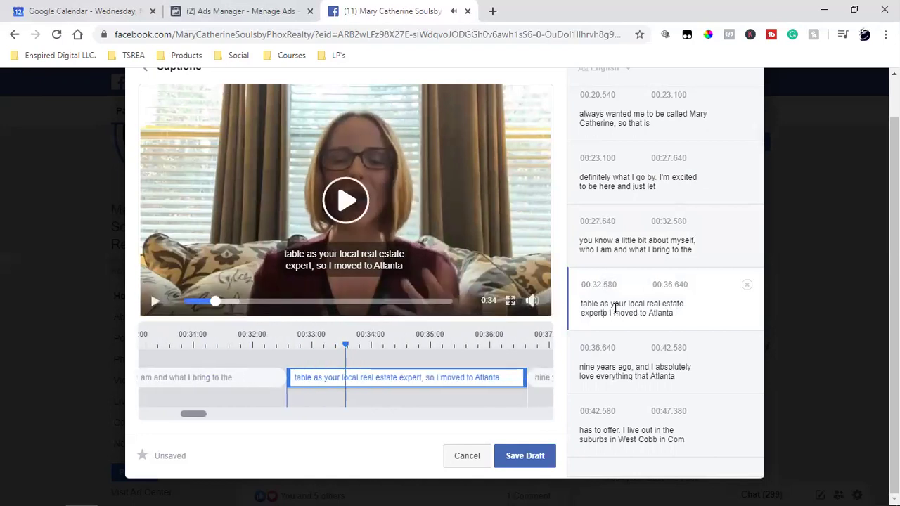
pyautogui.write('. So')
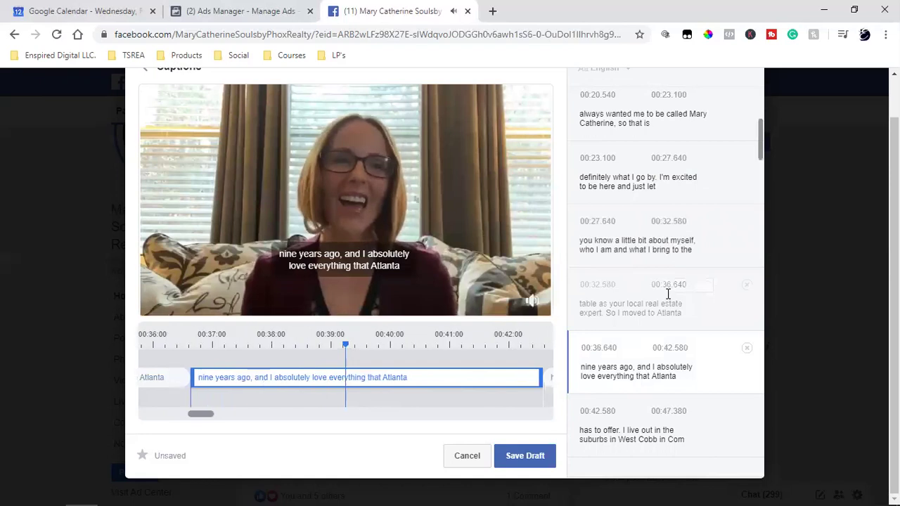
# - Review the following captions and change "supported me. Me to stay" to "supported me and allowed me to stay" in the 01:01.540 caption
pyautogui.scroll(-2, 663, 295)
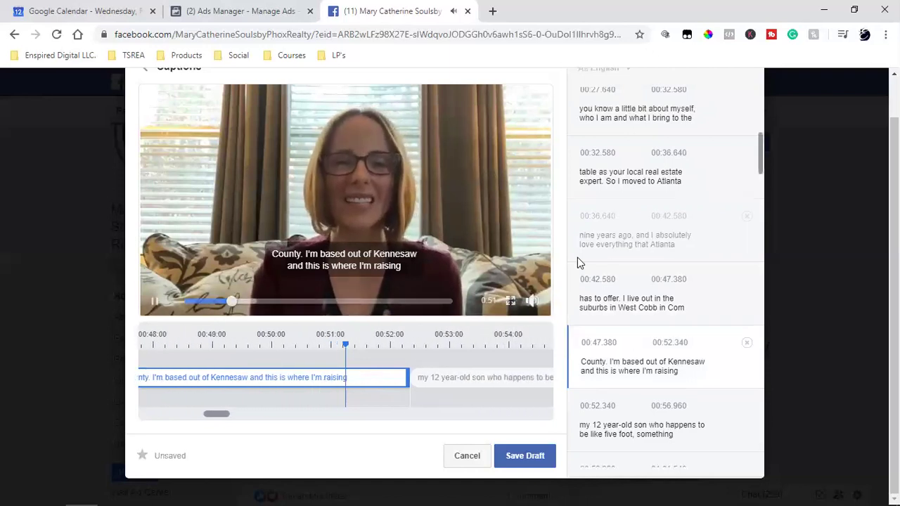
pyautogui.scroll(-2, 577, 257)
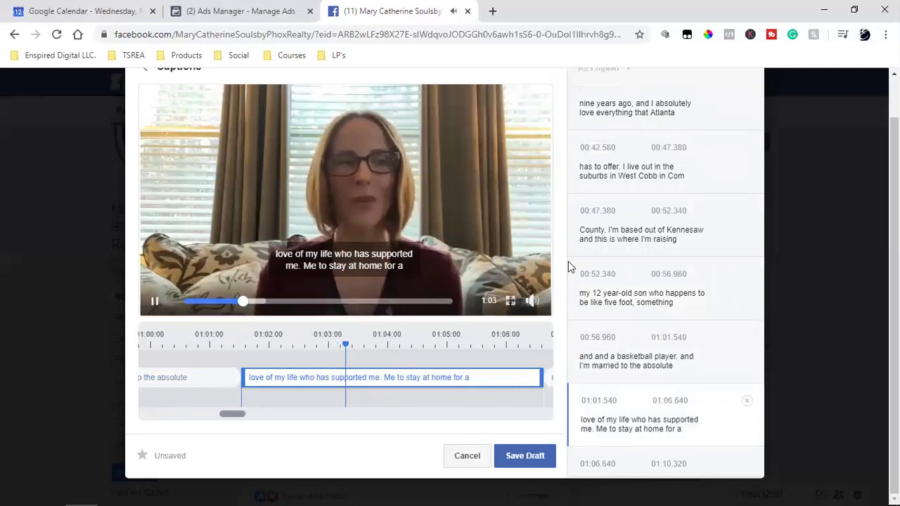
pyautogui.scroll(-1, 636, 280)
pyautogui.scroll(-1, 633, 281)
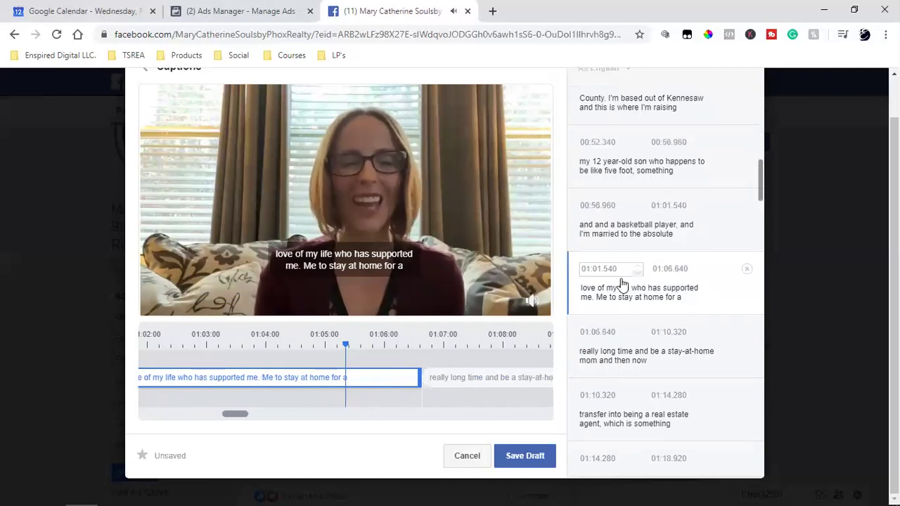
pyautogui.click(627, 329)
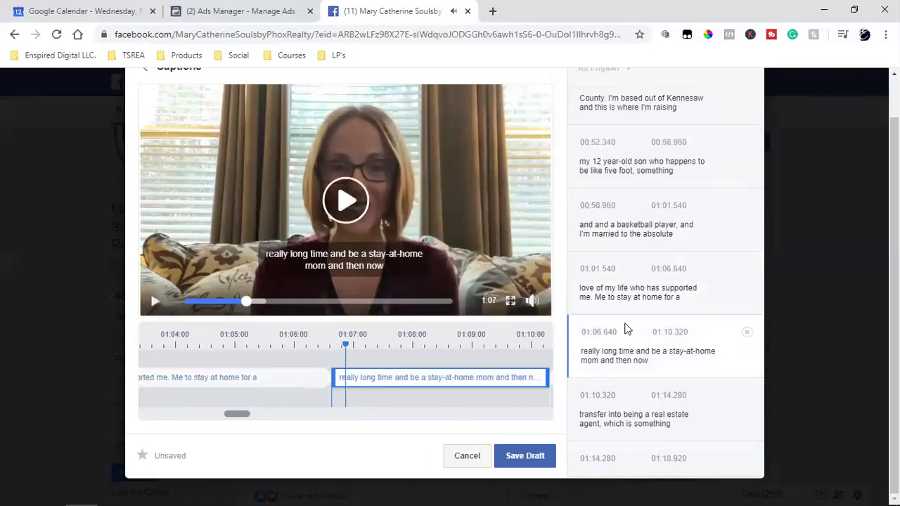
pyautogui.click(595, 291)
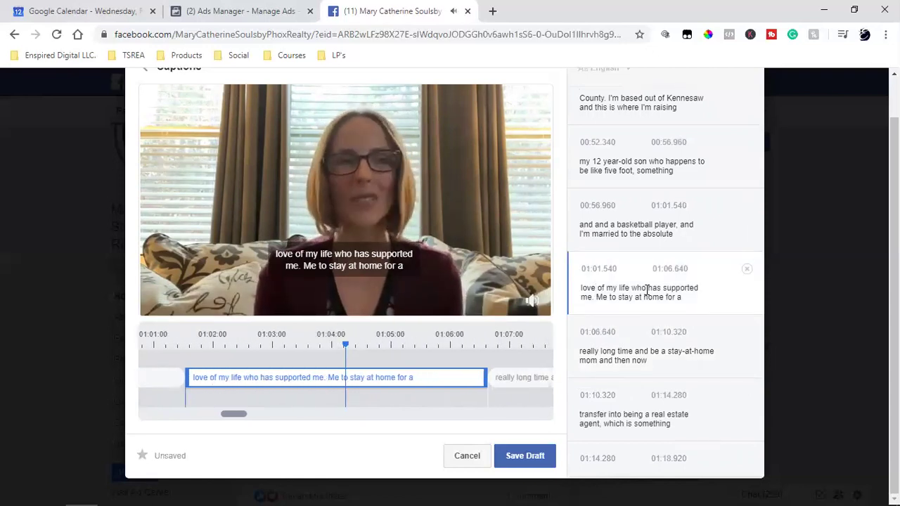
pyautogui.click(647, 290)
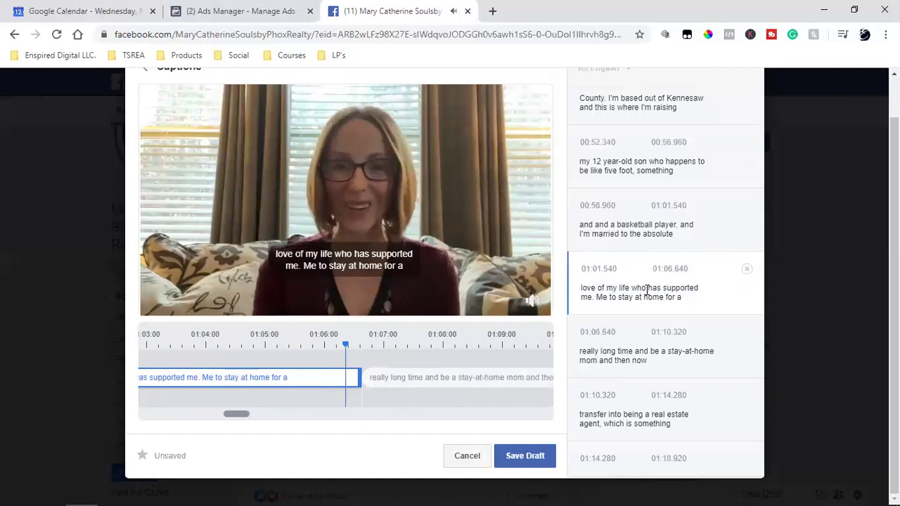
pyautogui.click(607, 298)
pyautogui.press('BackSpace')
pyautogui.press('BackSpace')
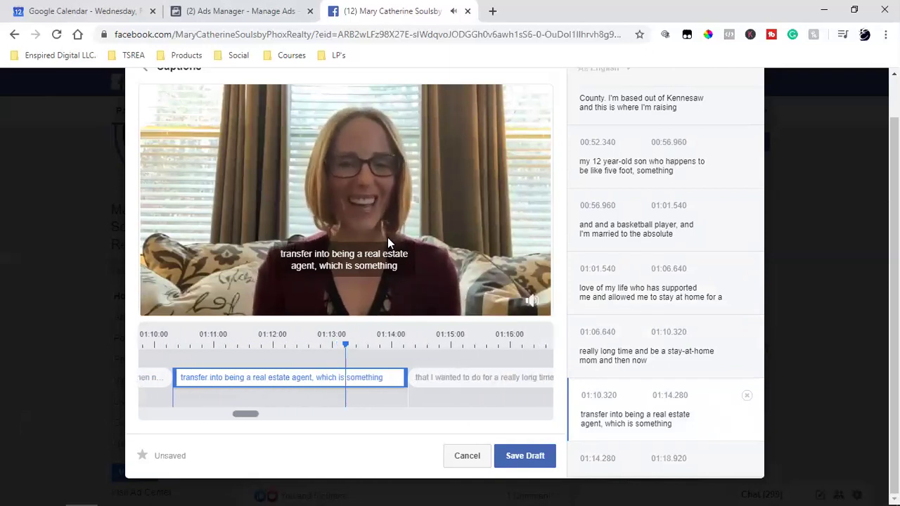
# - Change "agent, which is something" to "agent. Which is something" in the 01:10.320 caption and play it through
pyautogui.click(598, 420)
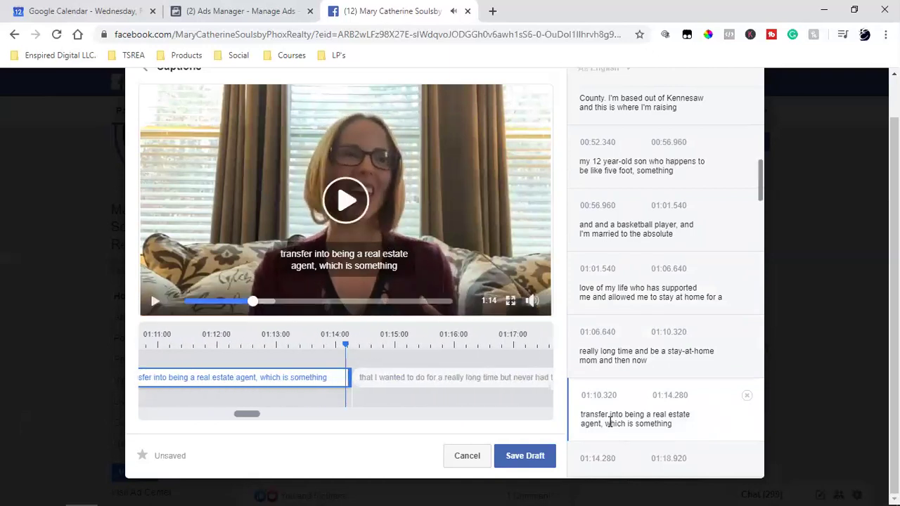
pyautogui.press('BackSpace')
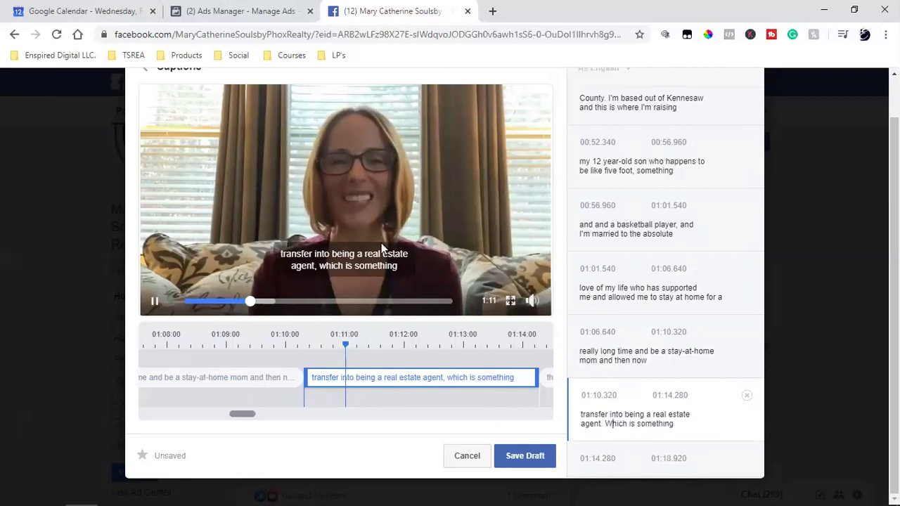
pyautogui.scroll(-4, 685, 310)
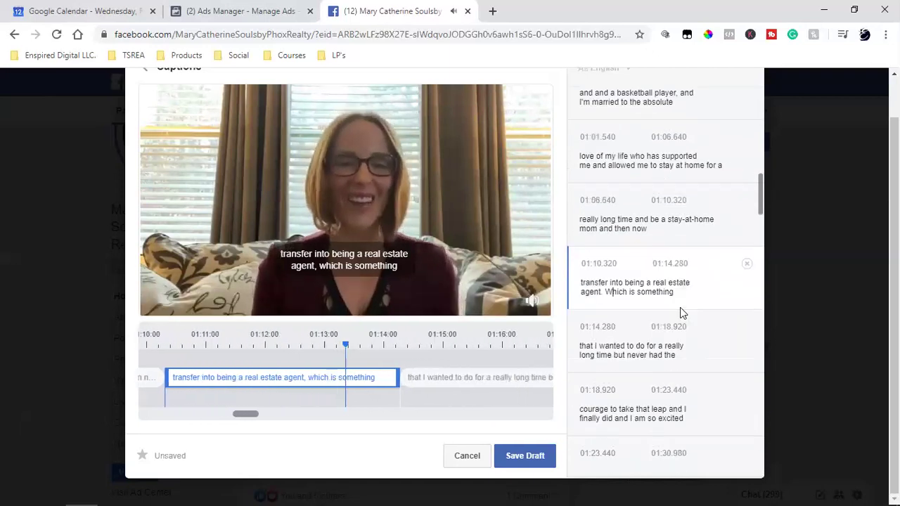
pyautogui.click(374, 191)
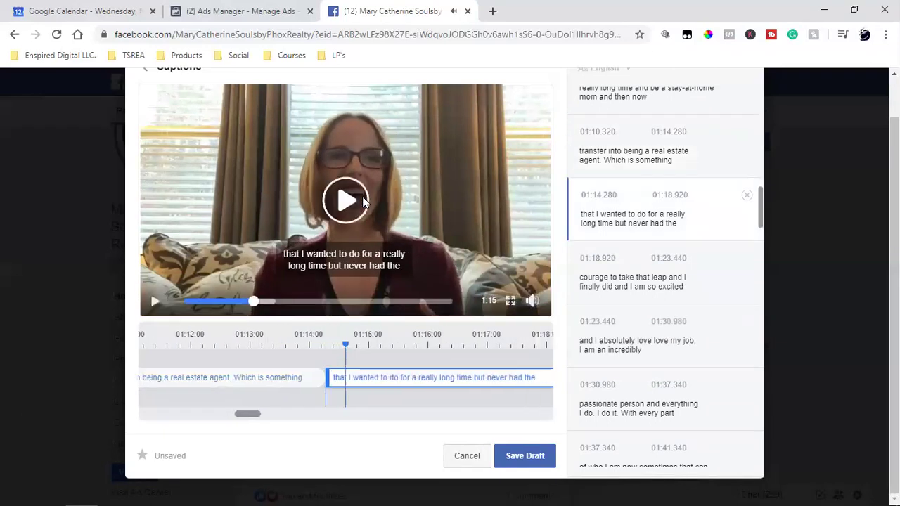
# - Play on through the 01:30.980 caption and change its "I do. I do it" to "I do, I do it"
pyautogui.click(363, 202)
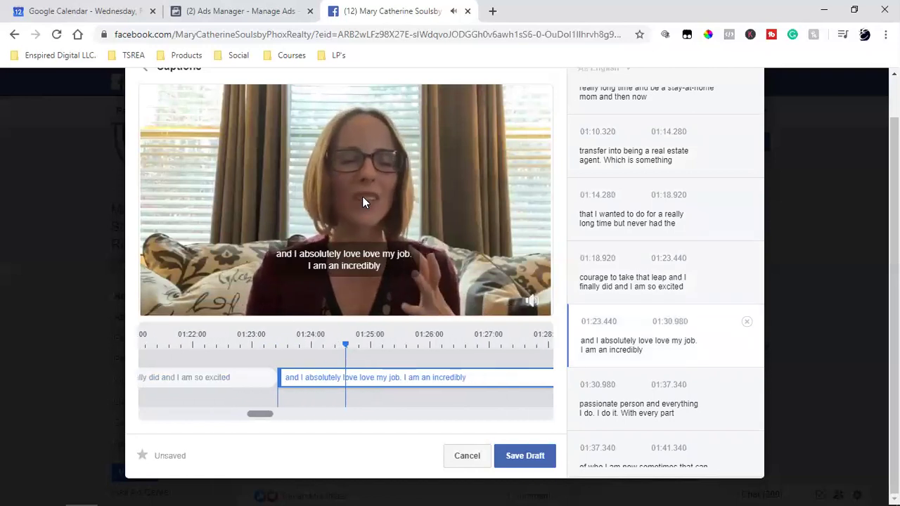
pyautogui.scroll(-2, 579, 241)
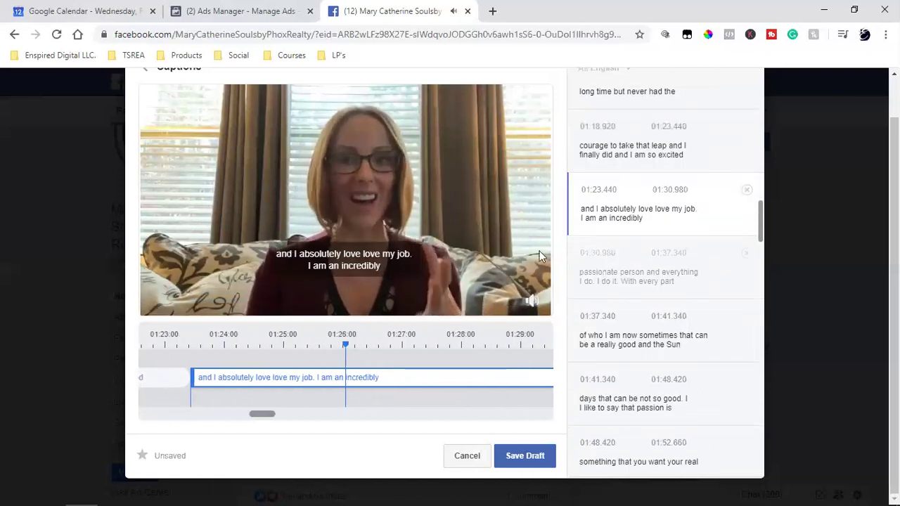
pyautogui.click(365, 195)
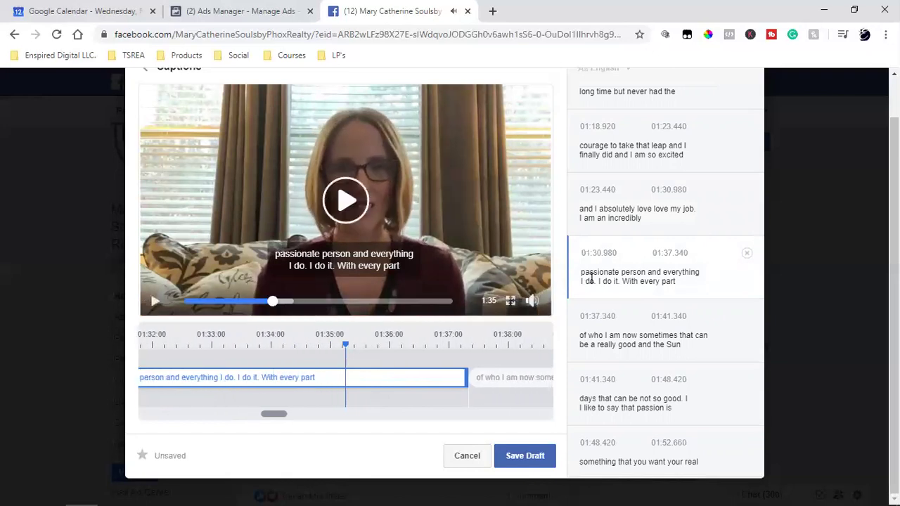
pyautogui.click(599, 281)
pyautogui.press('BackSpace')
pyautogui.press('BackSpace')
pyautogui.press('BackSpace')
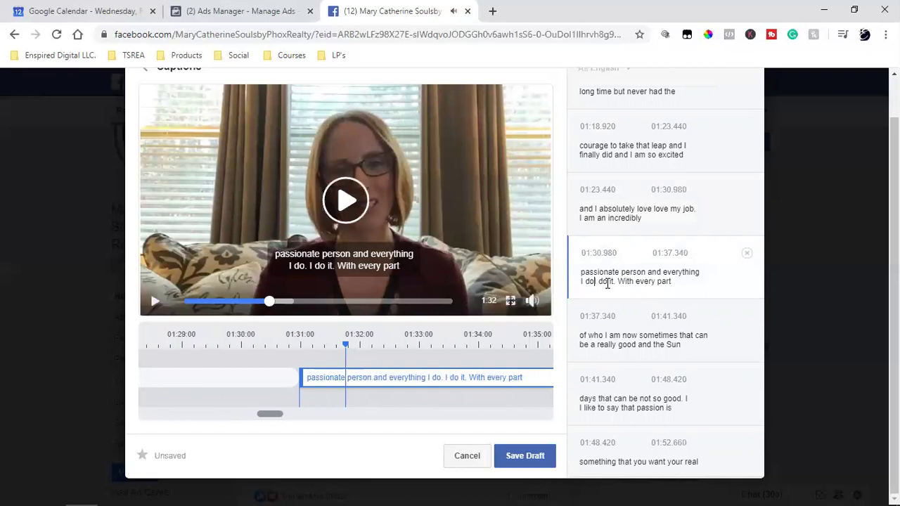
pyautogui.click(388, 202)
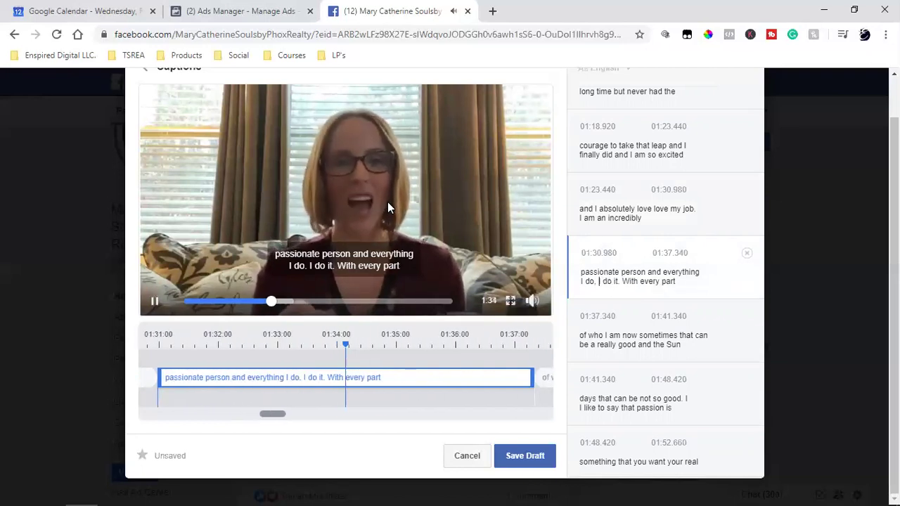
# - Join "it. With every part" into "it with every part" in the 01:30.980 caption and replay it
pyautogui.click(627, 282)
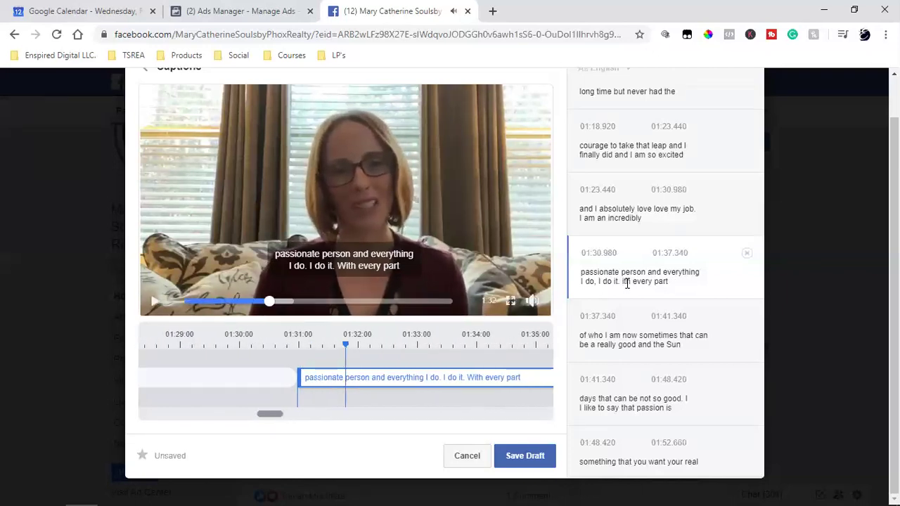
pyautogui.press('BackSpace')
pyautogui.press('BackSpace')
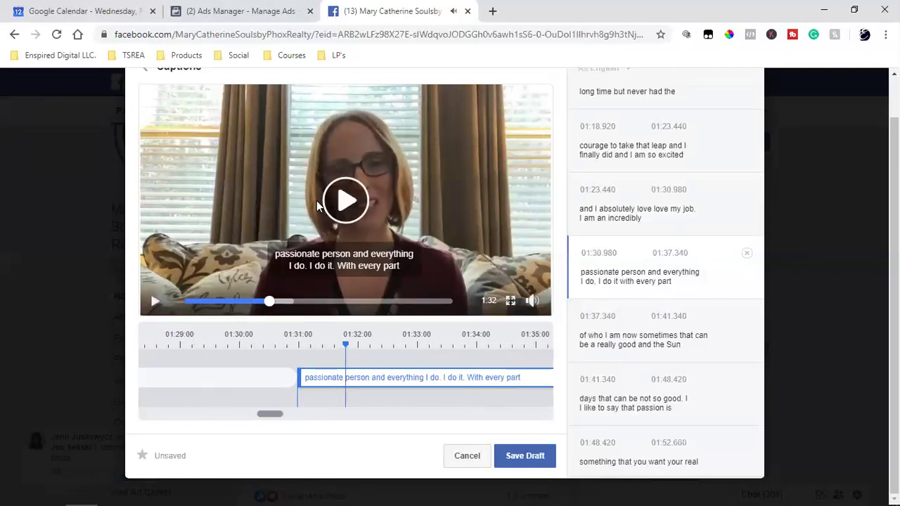
pyautogui.click(316, 200)
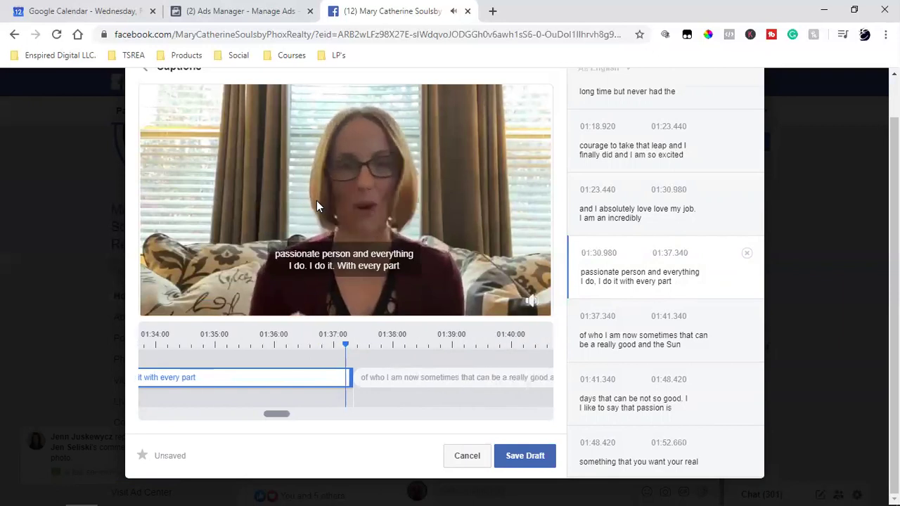
# - Play the 01:37.340 caption and change "who I am now sometimes" to "who I am. Now sometimes"
pyautogui.click(316, 201)
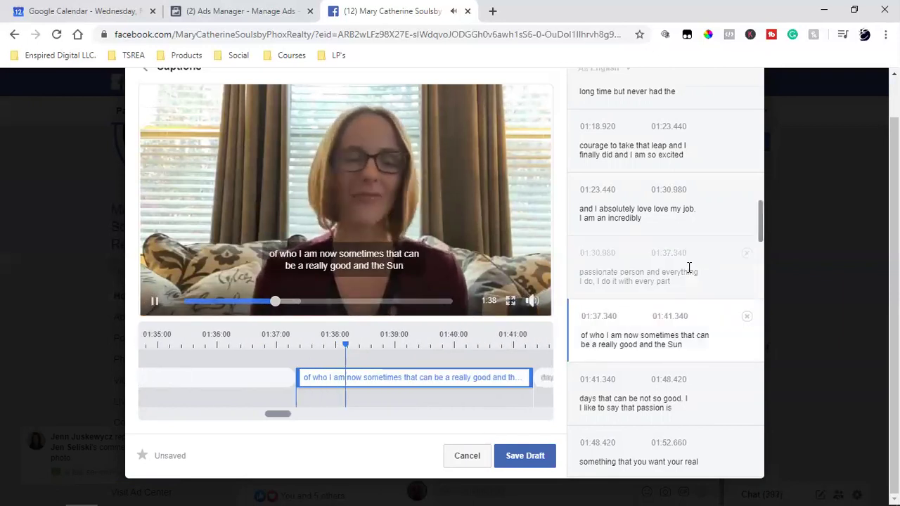
pyautogui.click(606, 336)
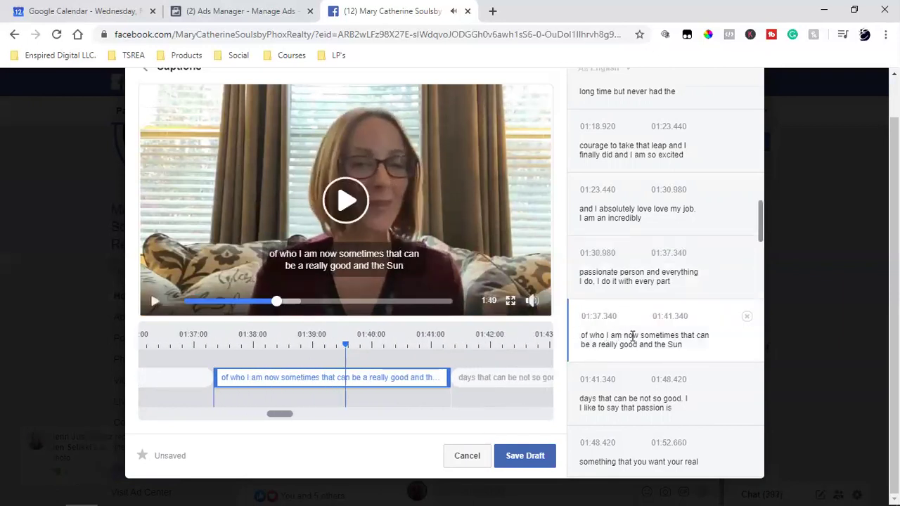
pyautogui.press('BackSpace')
pyautogui.press('BackSpace')
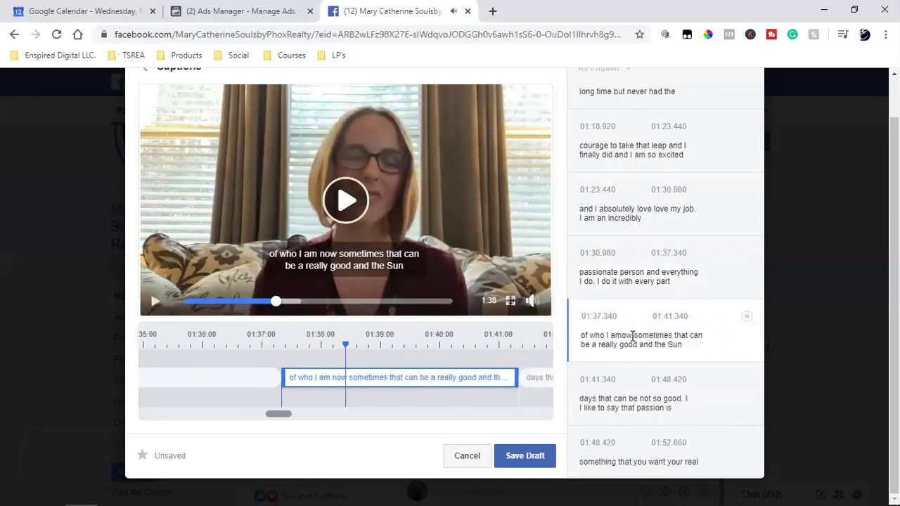
pyautogui.click(379, 223)
pyautogui.click(379, 222)
pyautogui.click(383, 244)
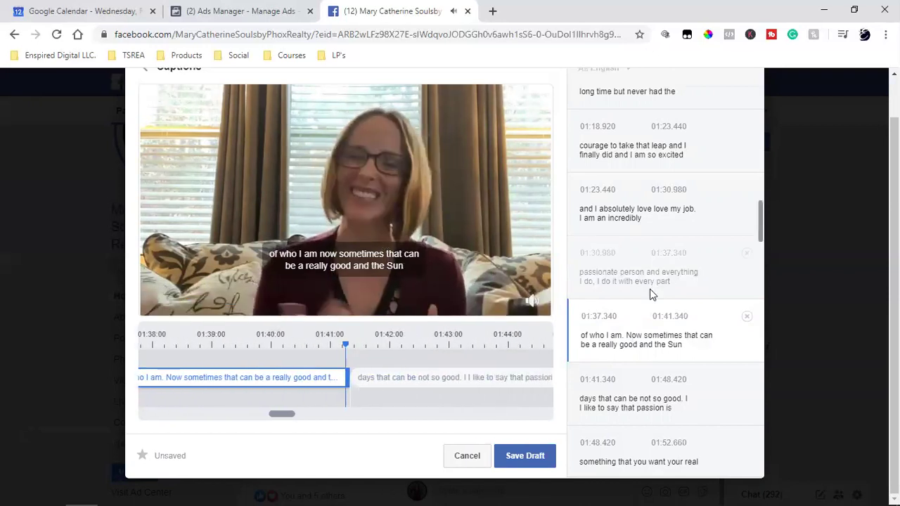
# - Play into the 01:41.340 caption and delete the word "days" from its beginning
pyautogui.click(438, 276)
pyautogui.click(377, 240)
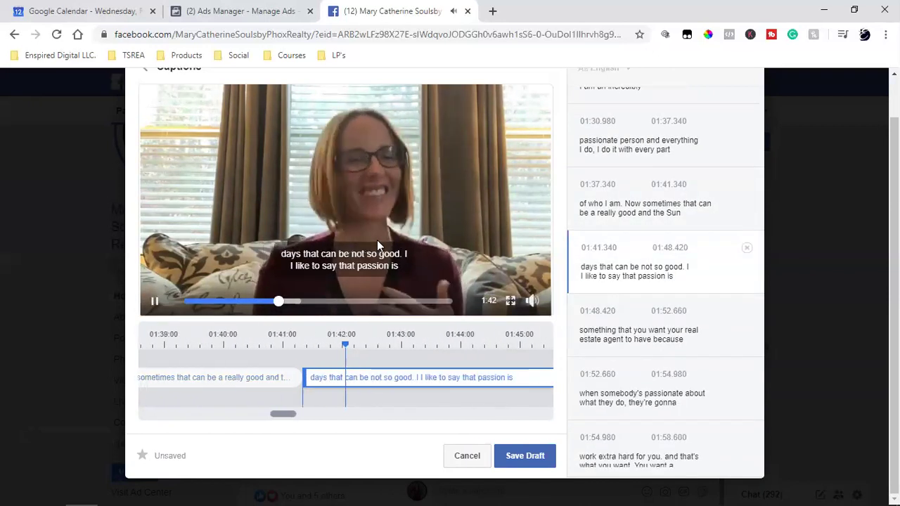
pyautogui.click(595, 264)
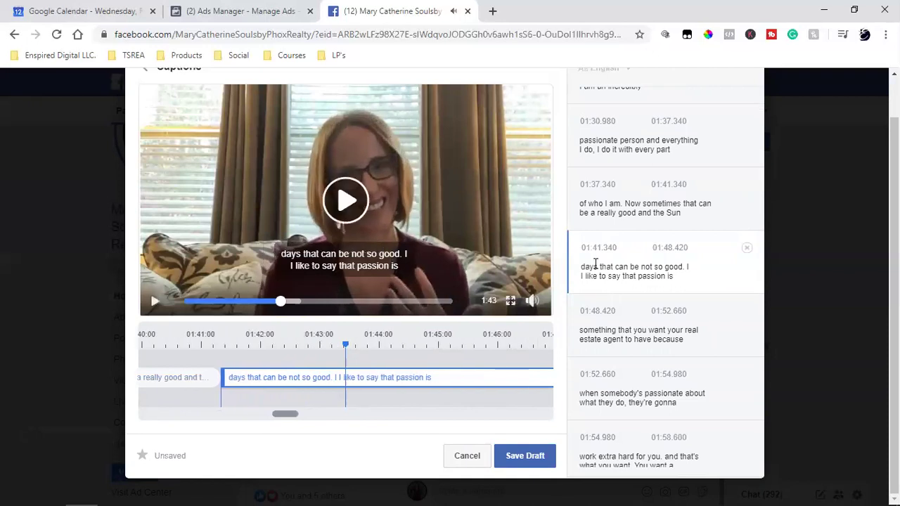
pyautogui.press('BackSpace')
pyautogui.press('BackSpace')
pyautogui.press('BackSpace')
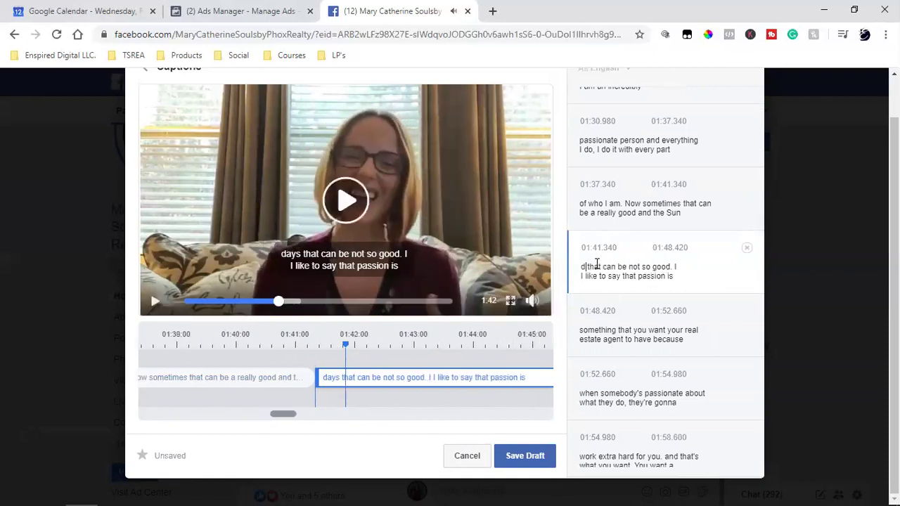
pyautogui.press('BackSpace')
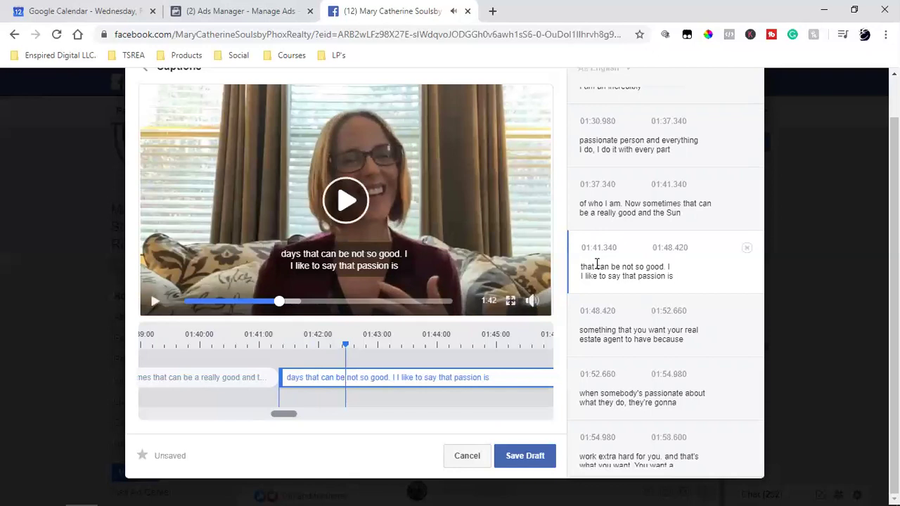
# - Change "the Sun" to "sometimes" at the end of the 01:37.340 caption and resume playback
pyautogui.click(689, 213)
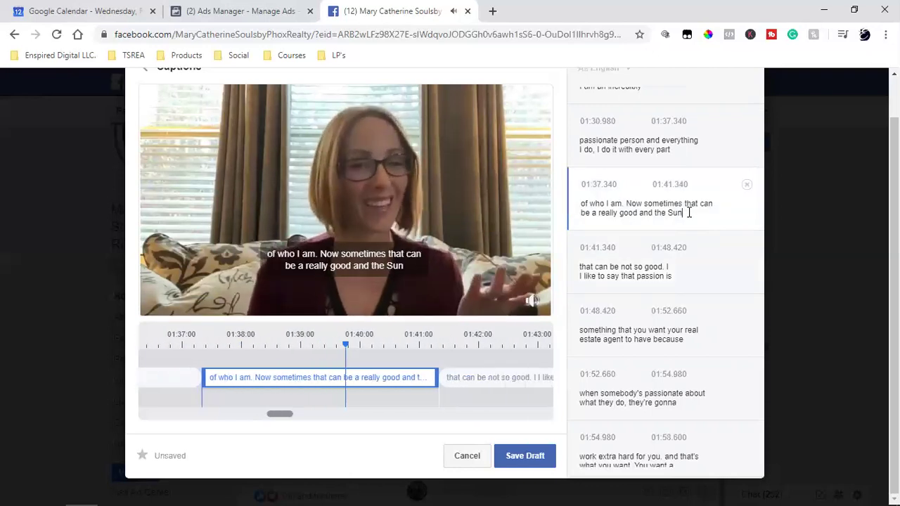
pyautogui.press('BackSpace')
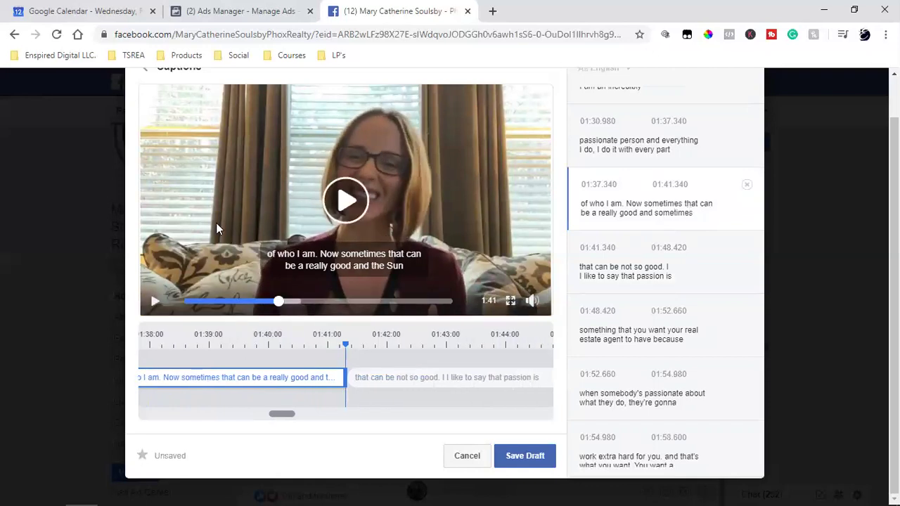
pyautogui.click(275, 219)
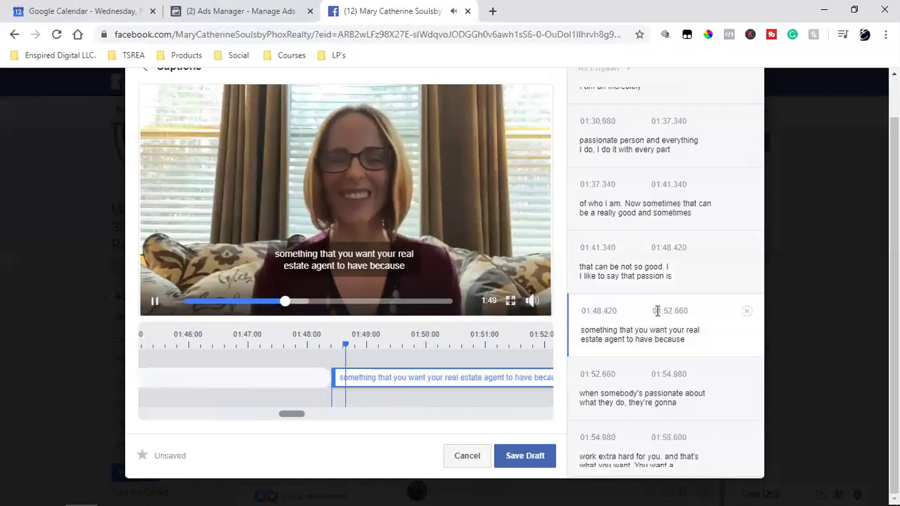
# - Play on through the 01:54.980 caption and remove the period after "work extra hard for you"
pyautogui.scroll(-2, 651, 311)
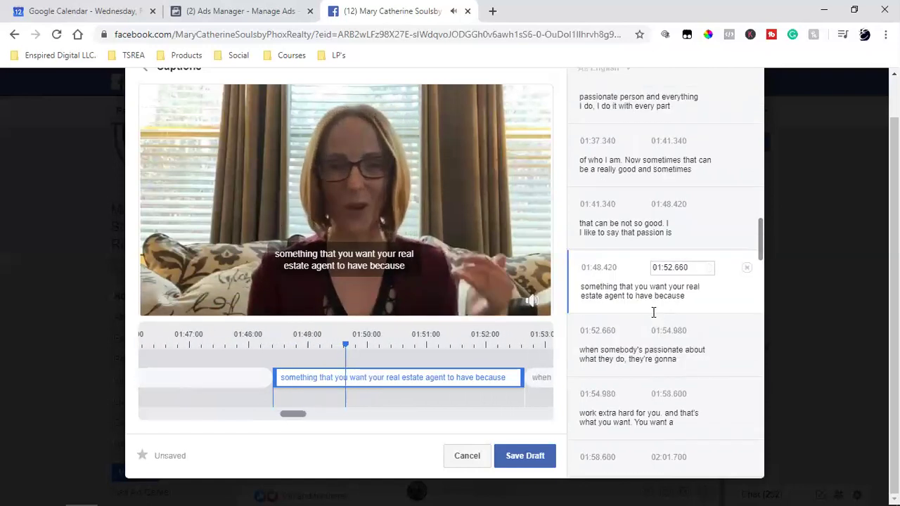
pyautogui.click(391, 208)
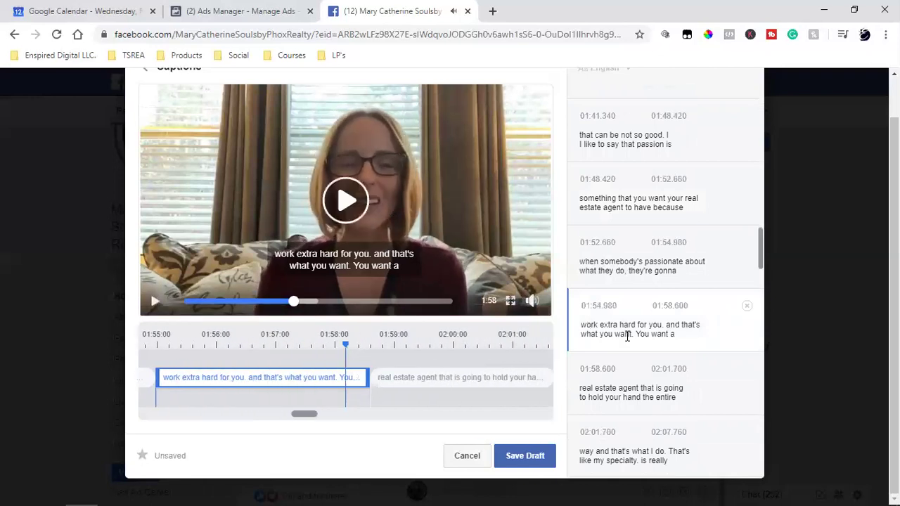
pyautogui.click(667, 324)
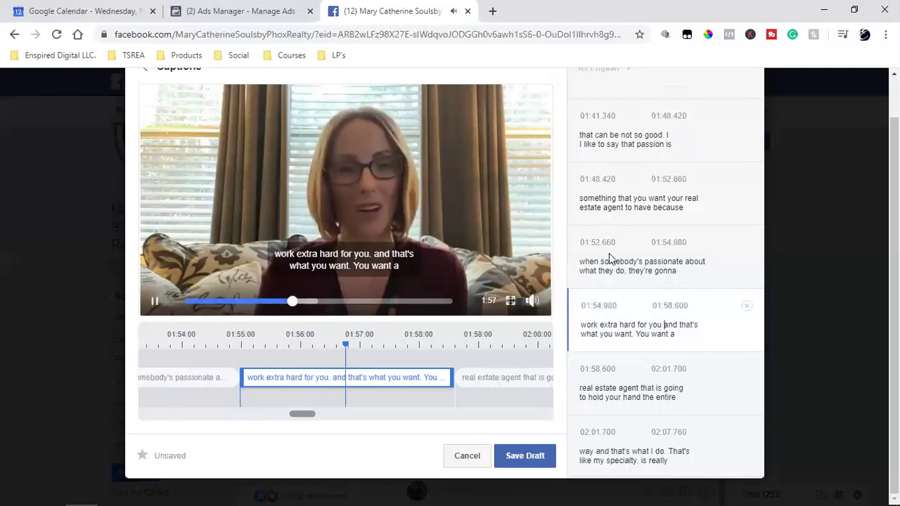
# - Play on into the 02:07.760 caption and change "is really" to "It's really" in the 02:01.700 caption
pyautogui.scroll(-2, 609, 253)
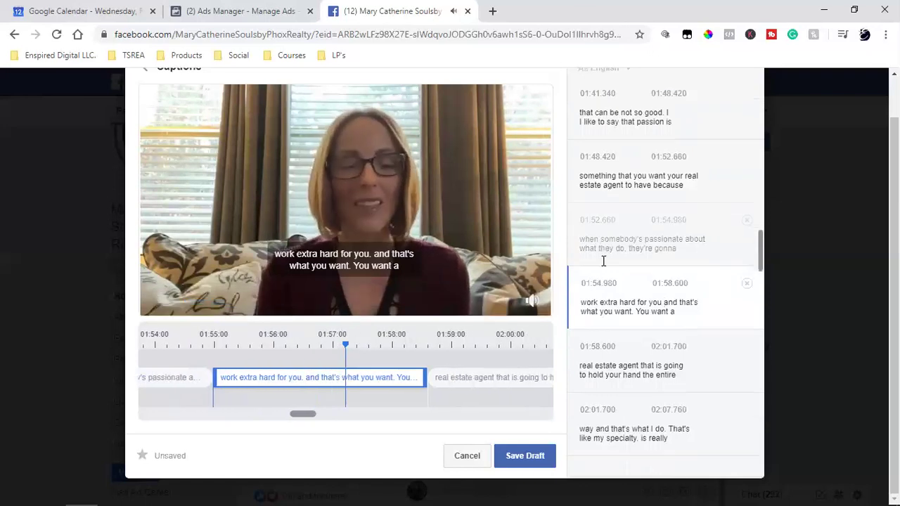
pyautogui.click(361, 232)
pyautogui.click(361, 232)
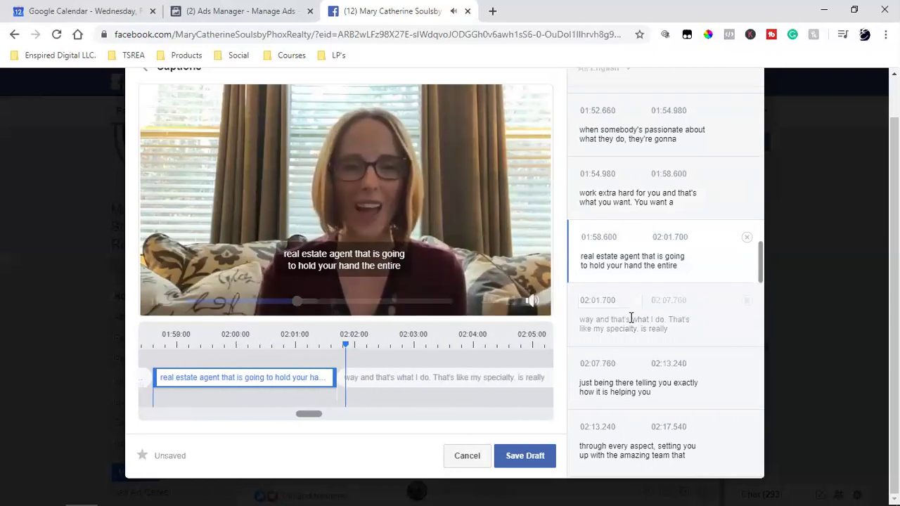
pyautogui.scroll(-2, 630, 317)
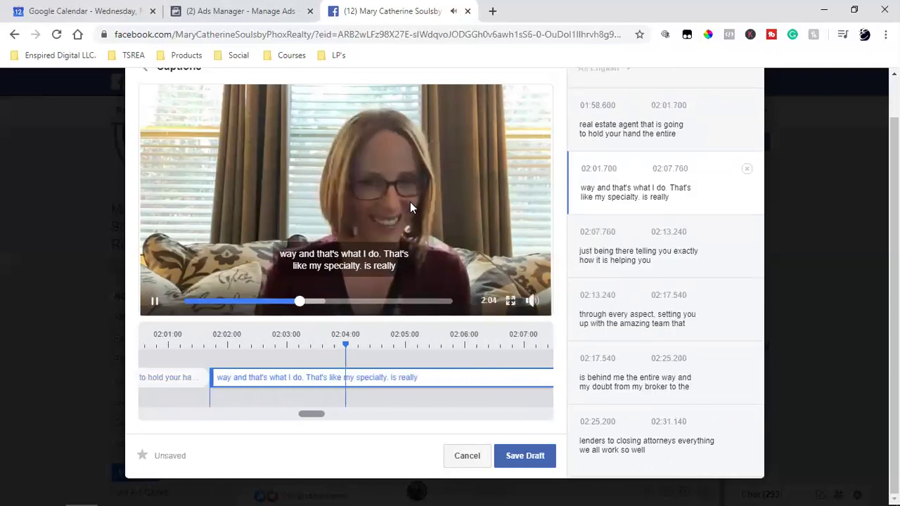
pyautogui.click(374, 195)
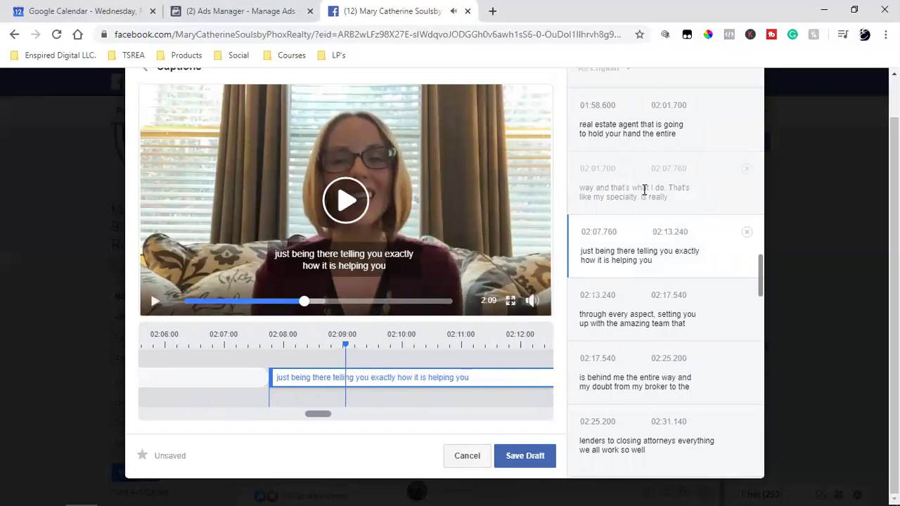
pyautogui.click(644, 190)
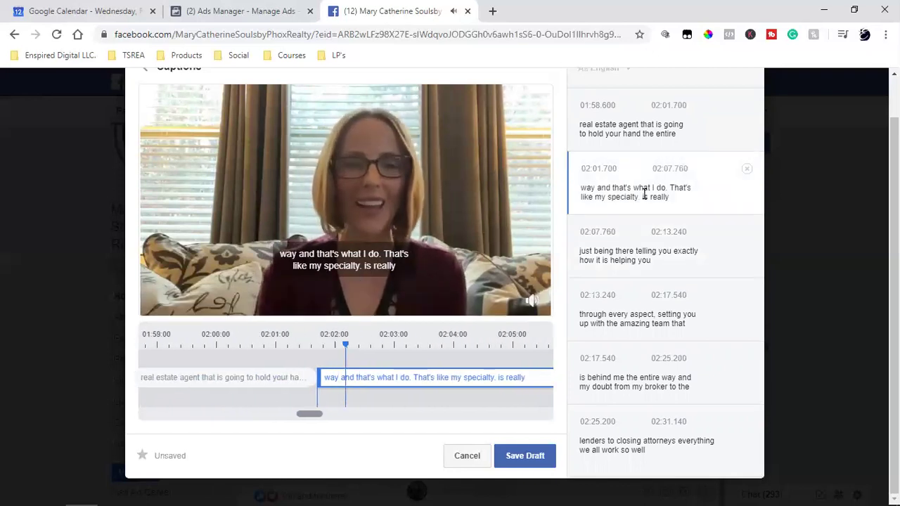
pyautogui.click(643, 196)
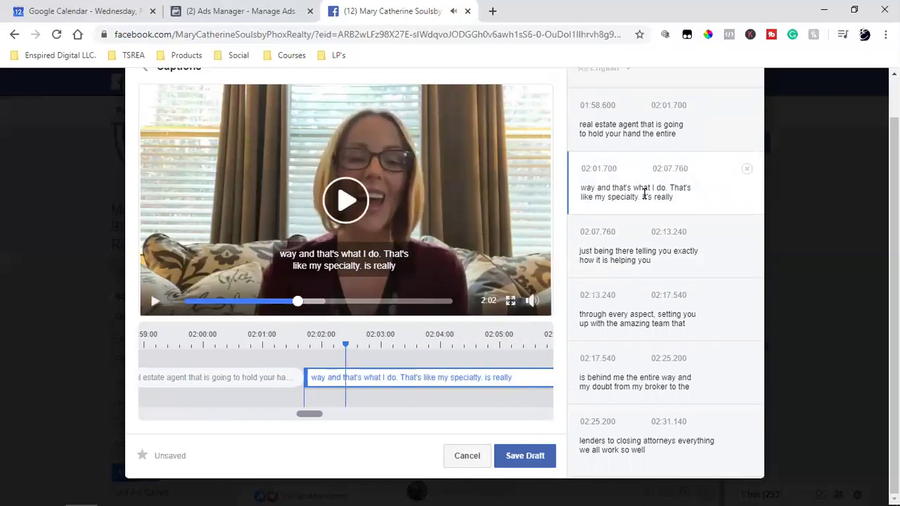
# - Play the 02:01.700 and 02:07.760 captions and change "there telling" to "there. Telling" in the latter
pyautogui.click(405, 203)
pyautogui.click(405, 204)
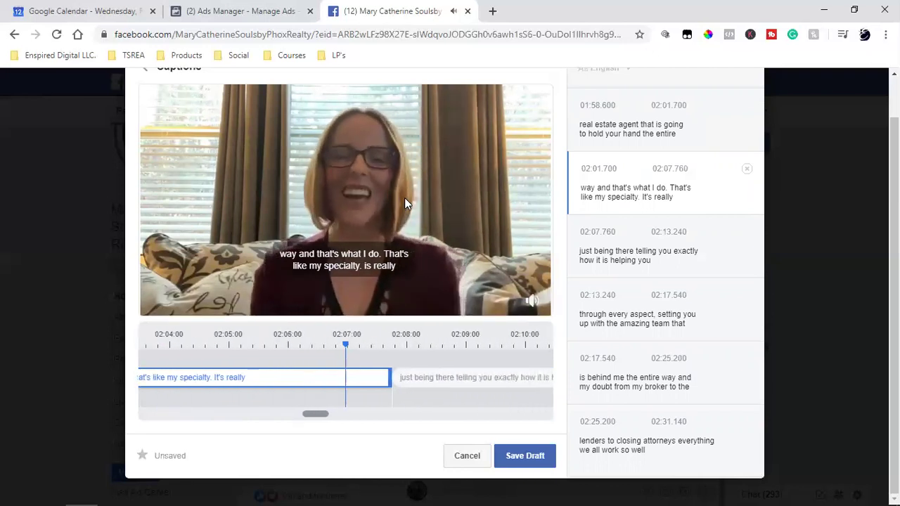
pyautogui.click(405, 203)
pyautogui.click(405, 204)
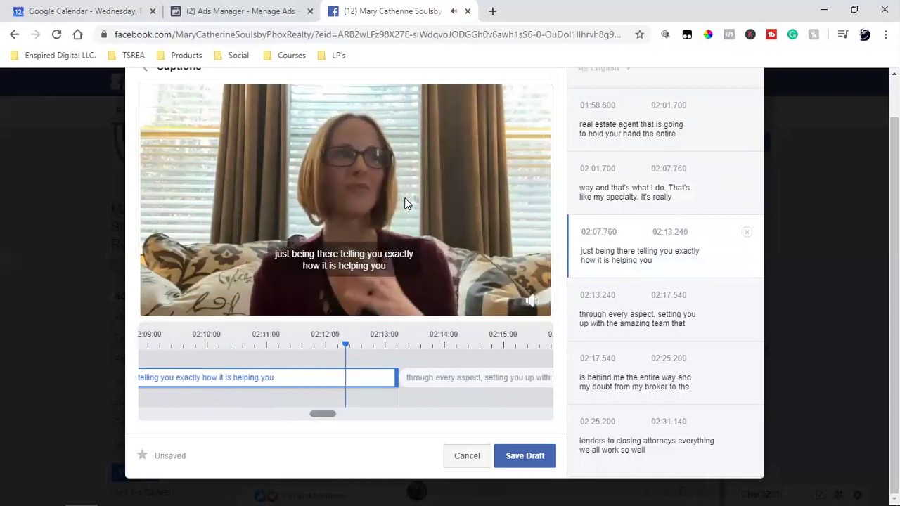
pyautogui.click(476, 270)
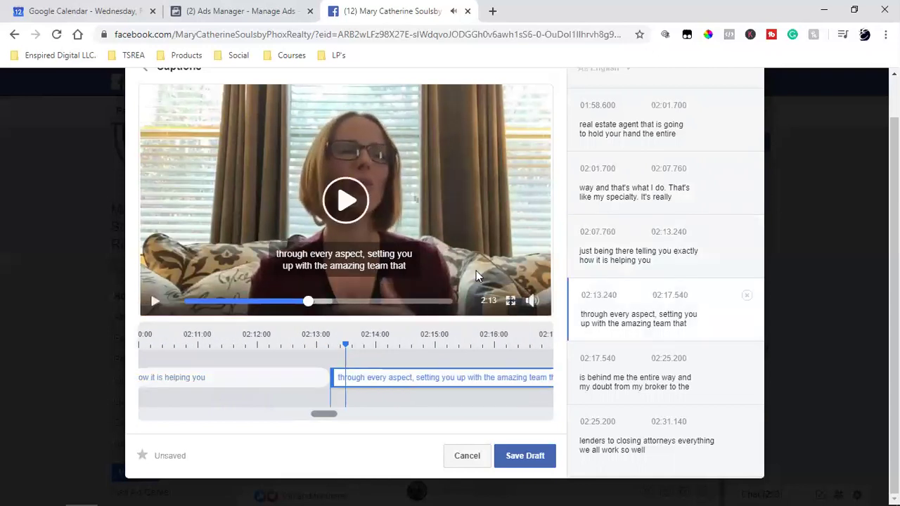
pyautogui.click(633, 257)
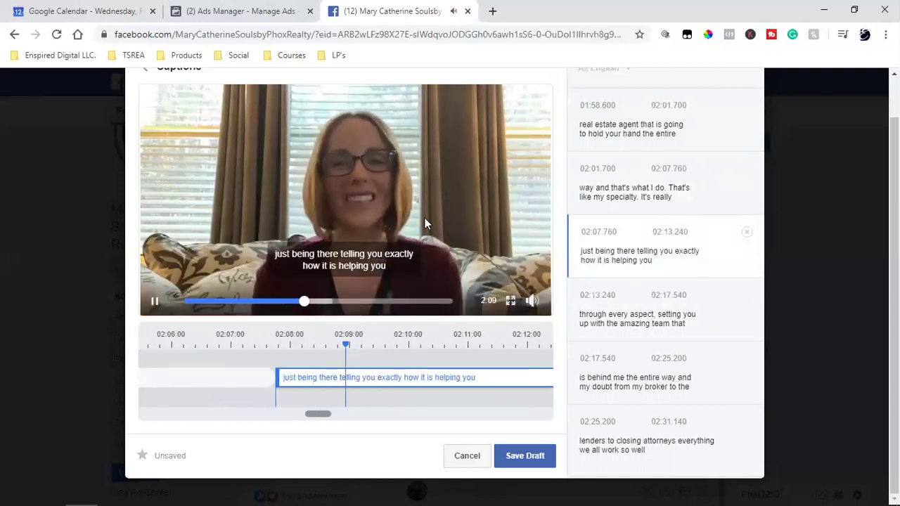
pyautogui.click(630, 250)
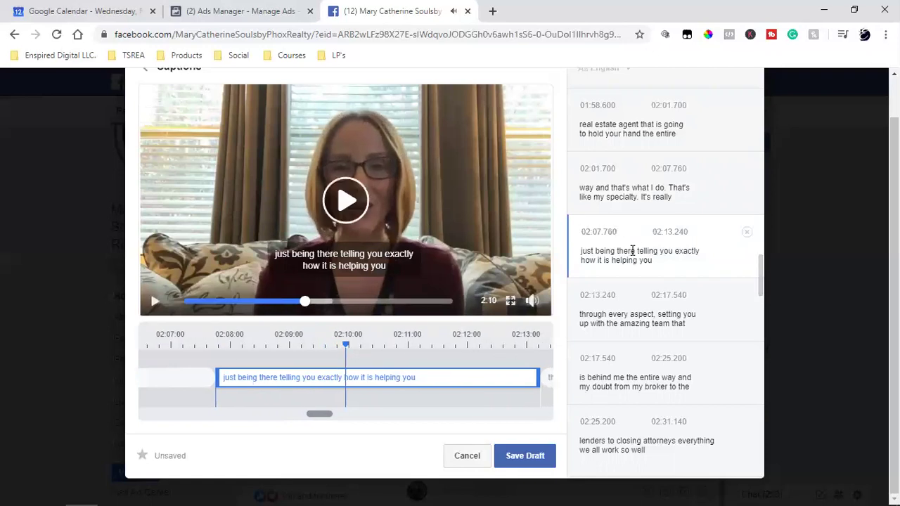
pyautogui.click(638, 251)
pyautogui.press('BackSpace')
pyautogui.press('BackSpace')
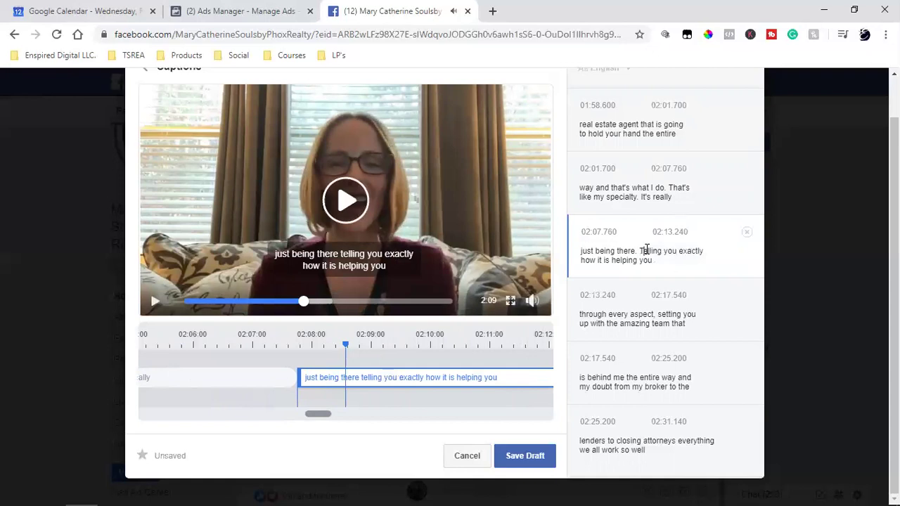
# - Replay the 02:07.760 caption, delete "helping you" and end its text with "how it is."
pyautogui.click(386, 208)
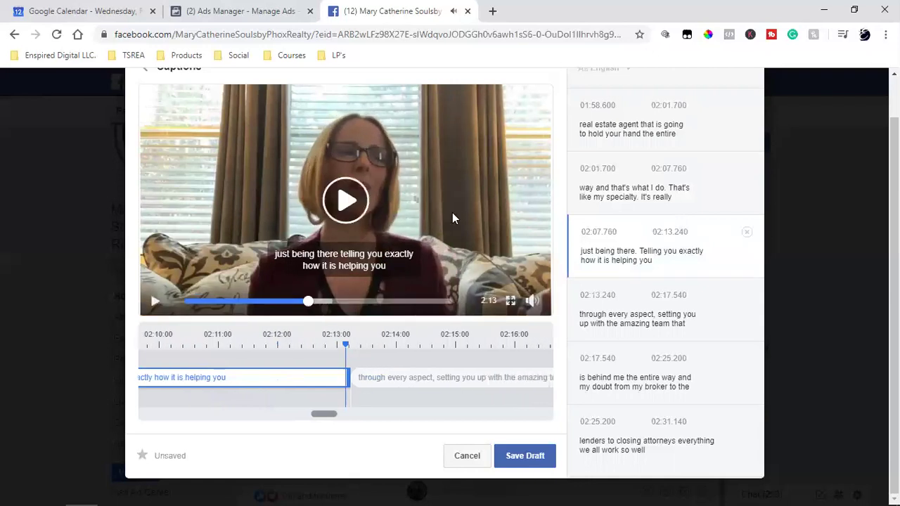
pyautogui.click(633, 259)
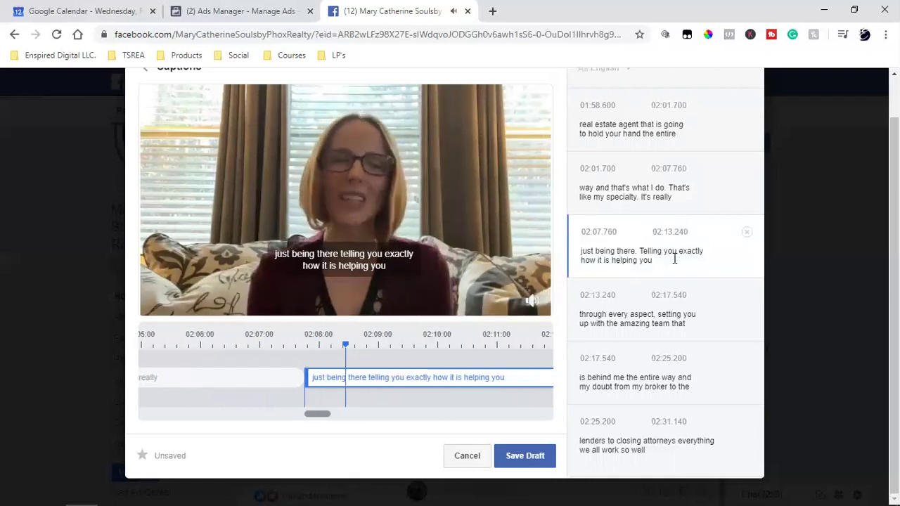
pyautogui.press('BackSpace')
pyautogui.press('BackSpace')
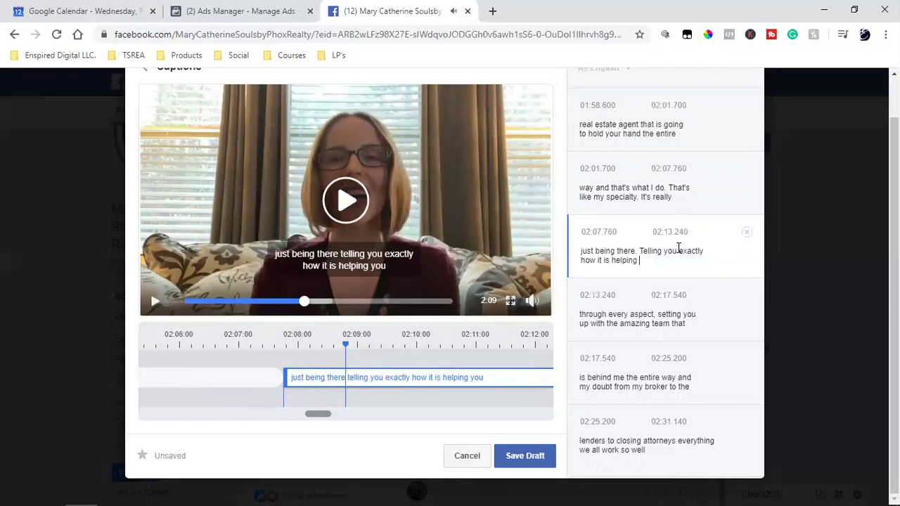
pyautogui.press('BackSpace')
pyautogui.press('BackSpace')
pyautogui.press('BackSpace')
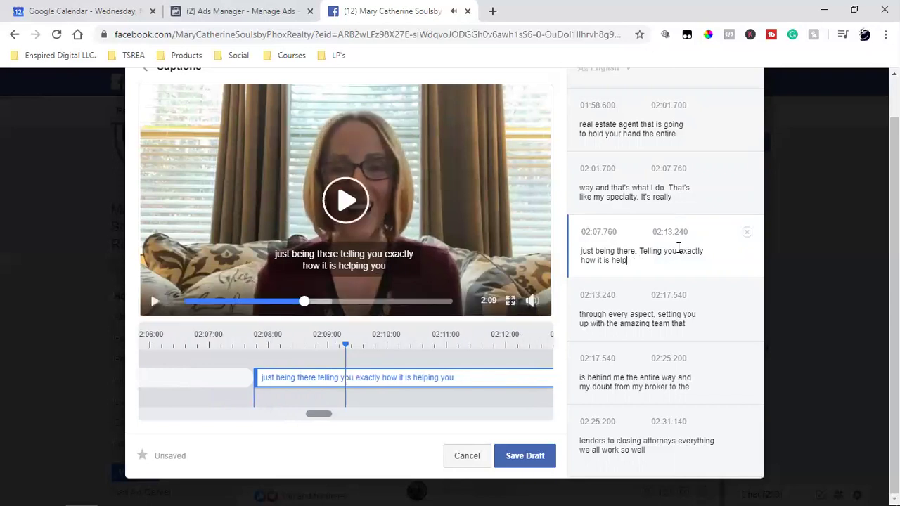
pyautogui.press('BackSpace')
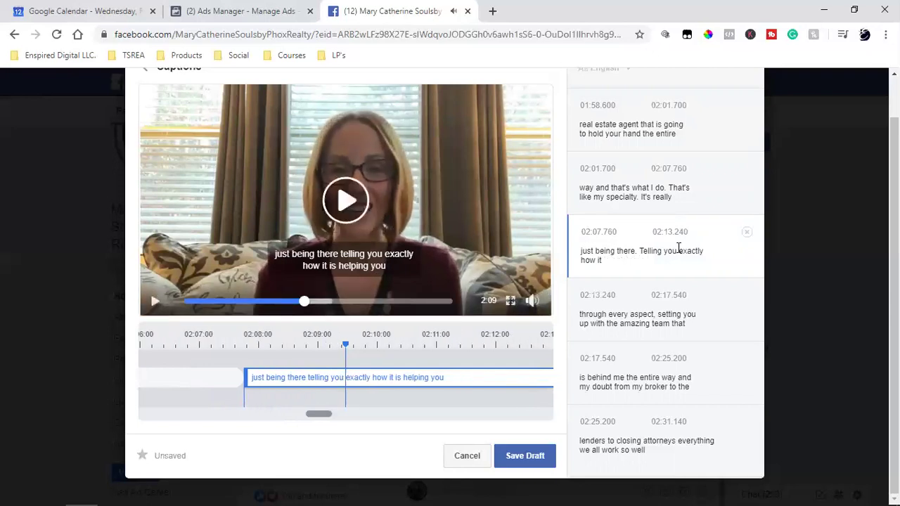
pyautogui.write('is')
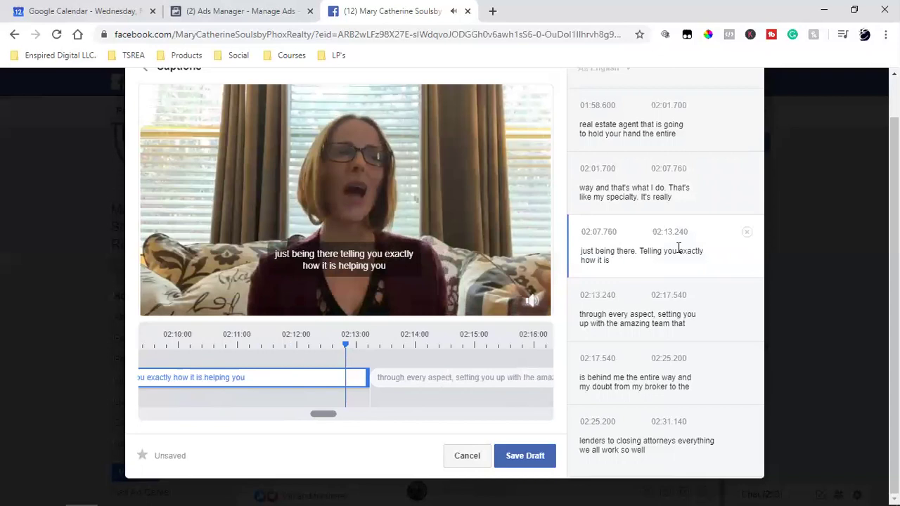
pyautogui.write(' .')
# - Replay the 02:07.760 caption and add "Helping you" after "how it is."
pyautogui.scroll(-5, 678, 247)
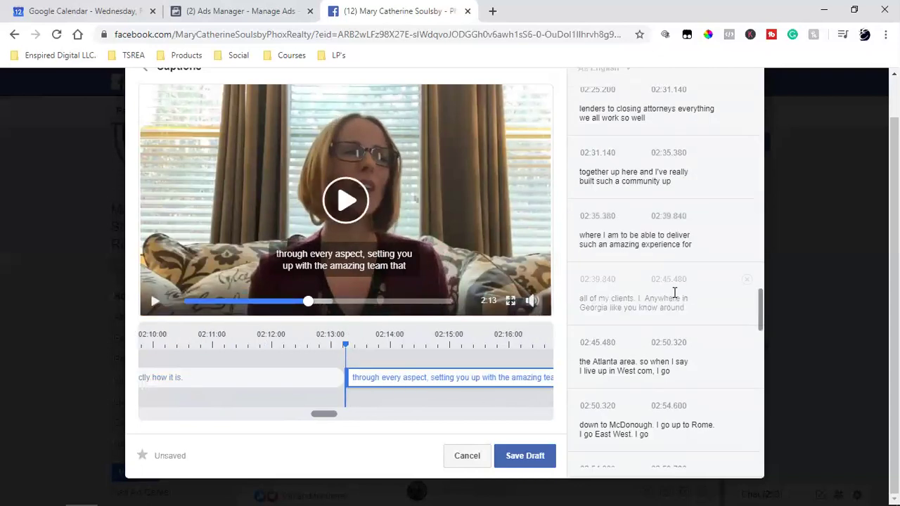
pyautogui.scroll(2, 674, 293)
pyautogui.scroll(2, 672, 298)
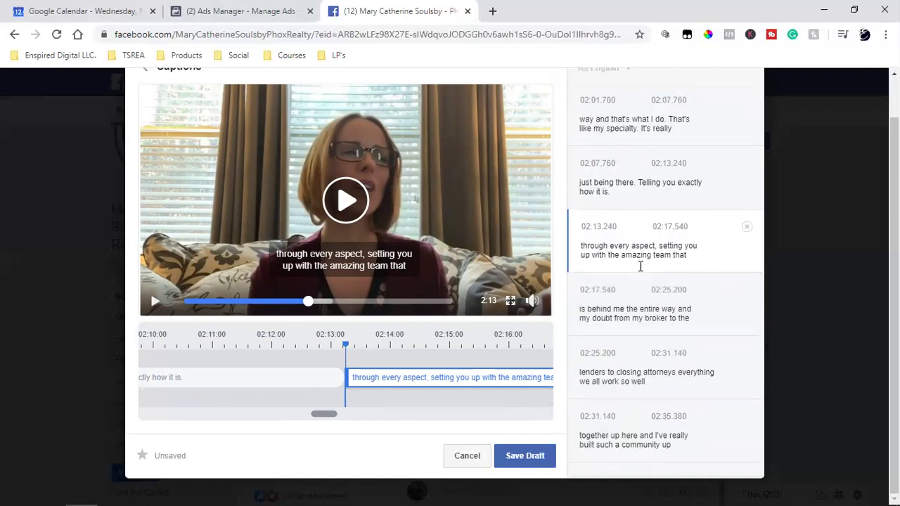
pyautogui.scroll(2, 636, 311)
pyautogui.click(632, 321)
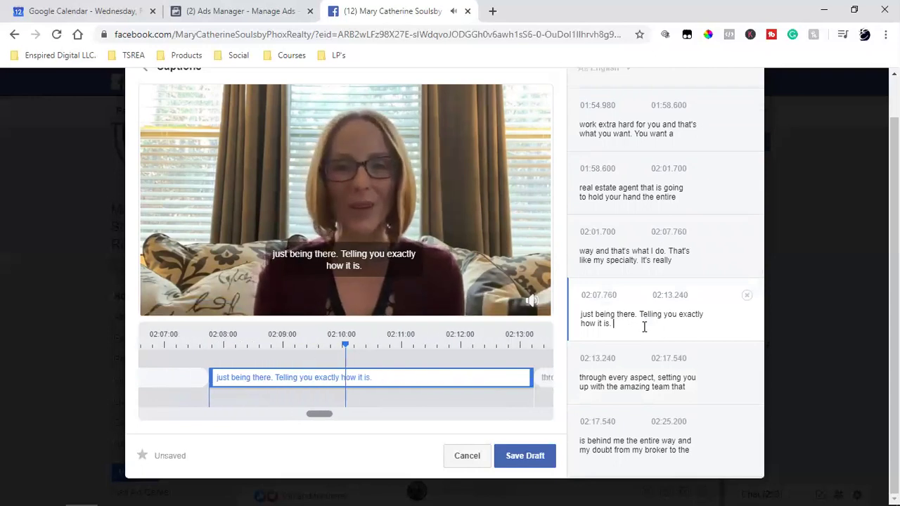
pyautogui.click(354, 205)
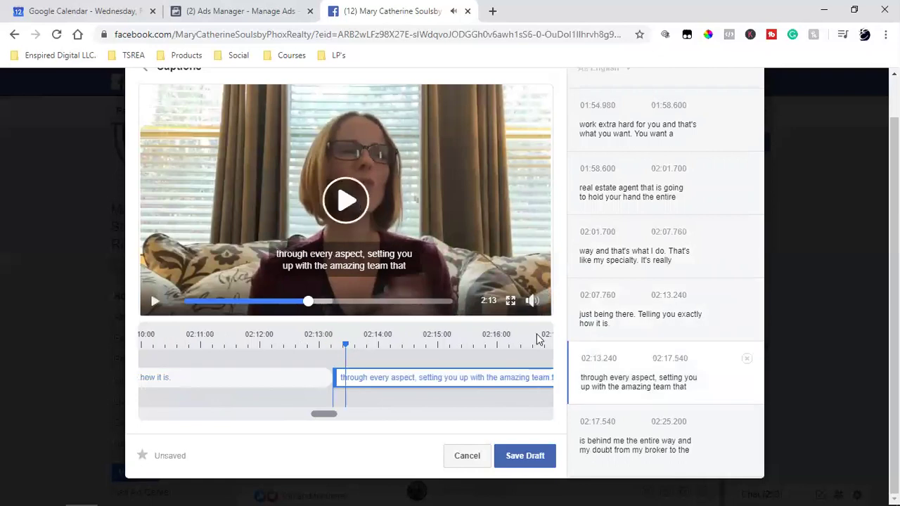
pyautogui.click(639, 337)
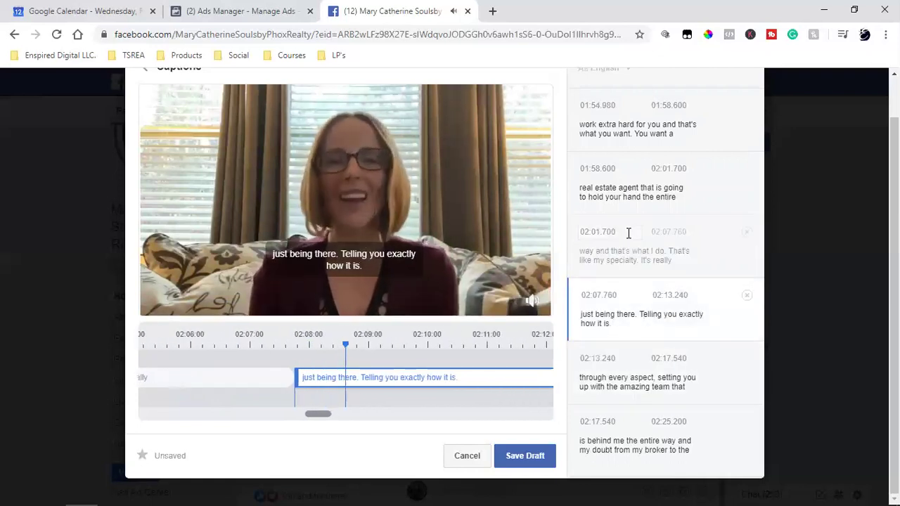
pyautogui.write('Helping you')
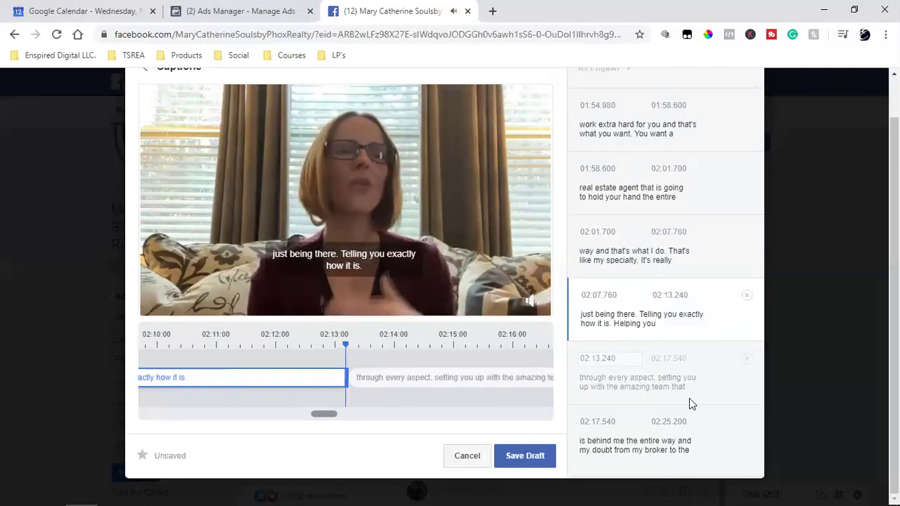
# - Play on from 02:13 past the 02:25.200 caption and add a comma after "everything" in it
pyautogui.click(332, 219)
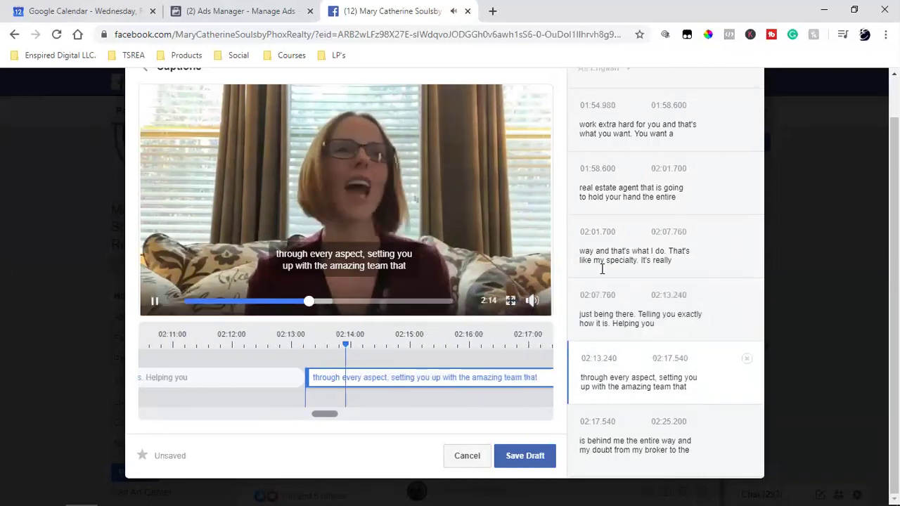
pyautogui.scroll(-2, 663, 274)
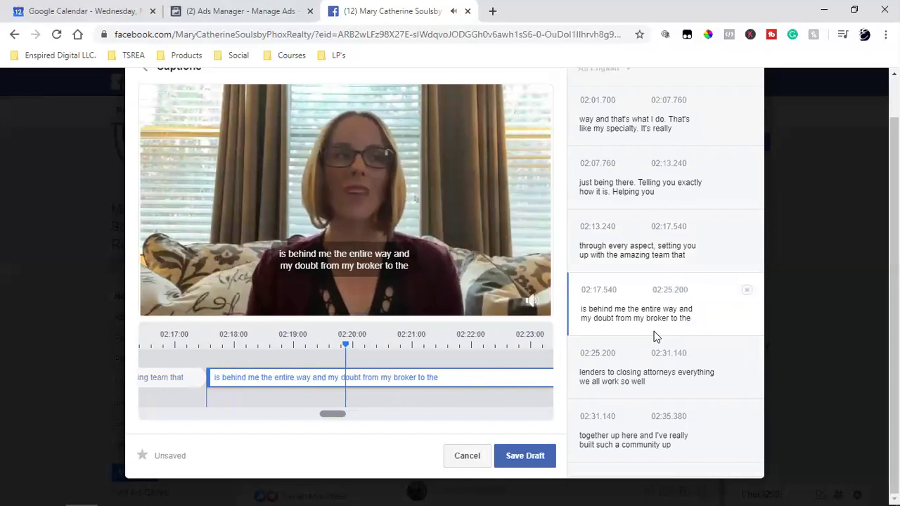
pyautogui.scroll(-2, 653, 335)
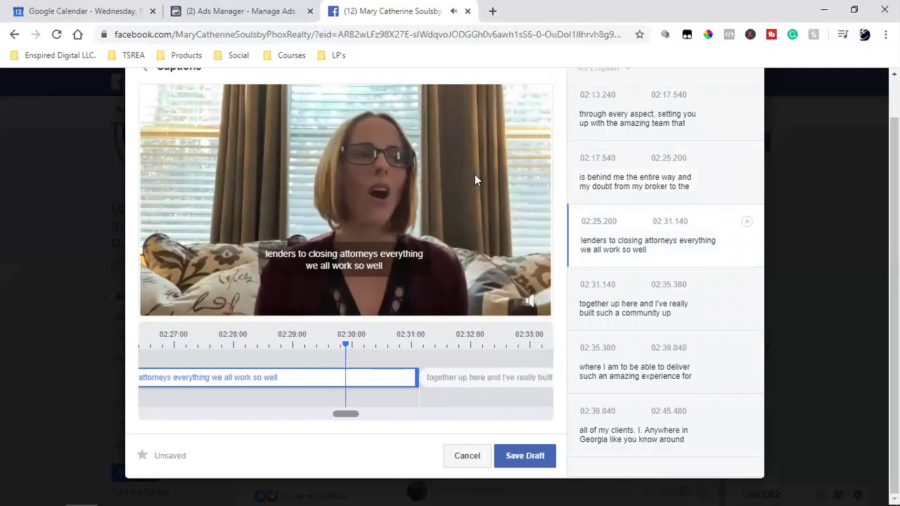
pyautogui.click(437, 202)
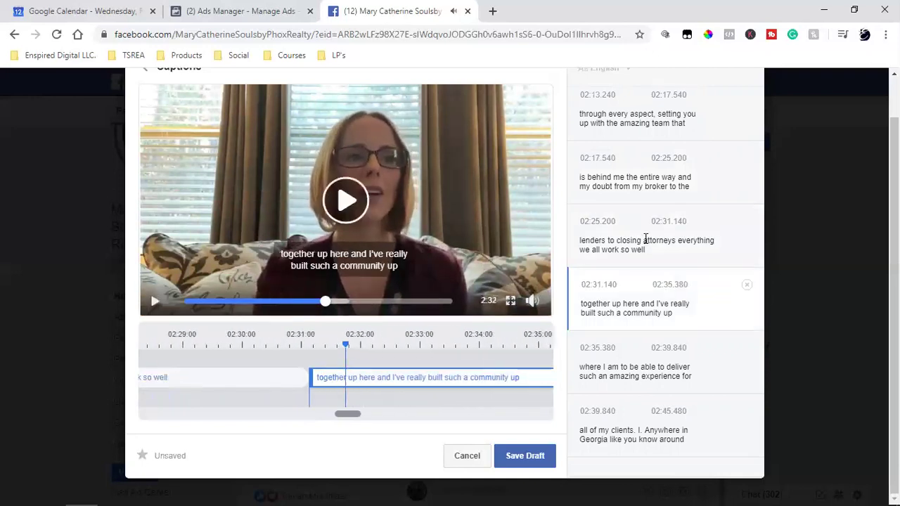
pyautogui.click(716, 241)
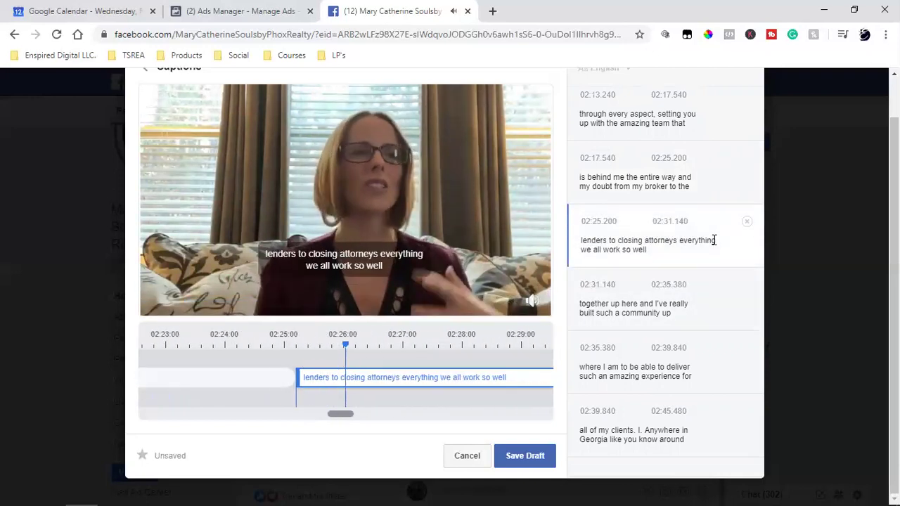
pyautogui.write(',')
pyautogui.click(447, 223)
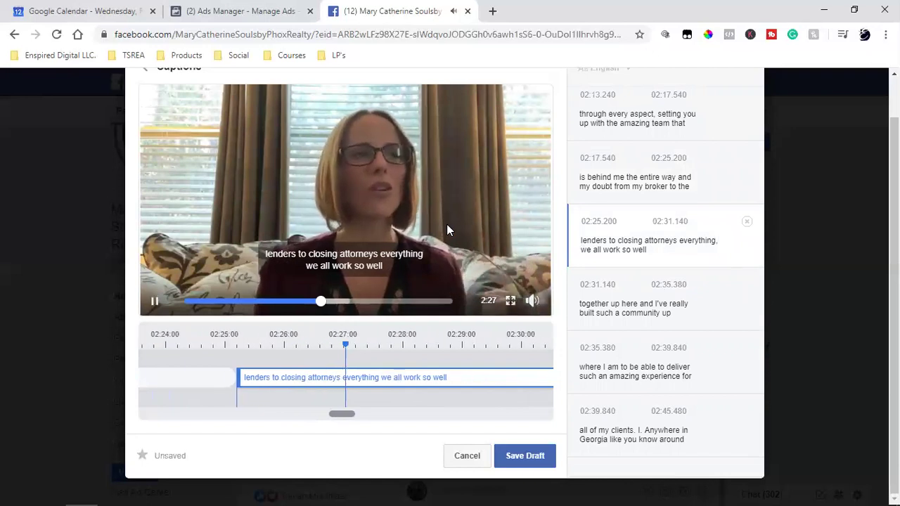
# - Play on into the 02:39.840 caption and change "I. Anywhere" to "I go anywhere" in it
pyautogui.click(373, 195)
pyautogui.click(374, 195)
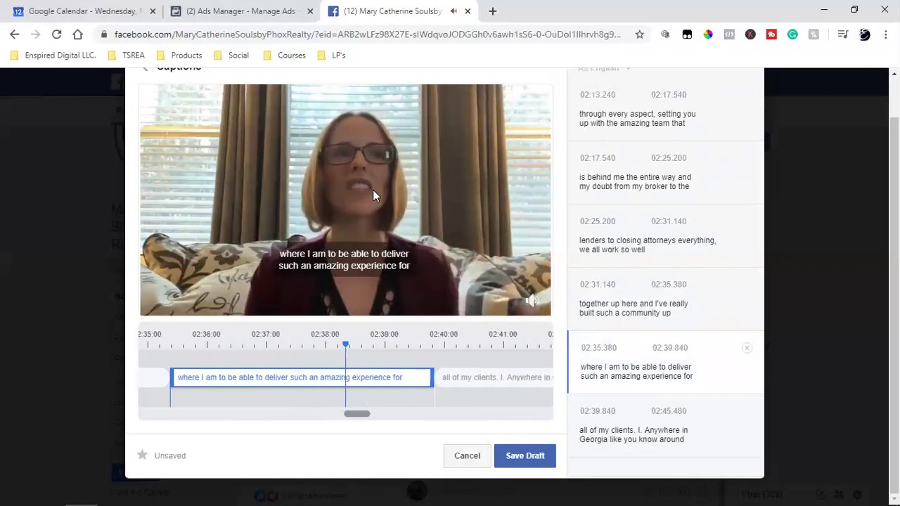
pyautogui.scroll(-1, 618, 299)
pyautogui.scroll(-1, 618, 299)
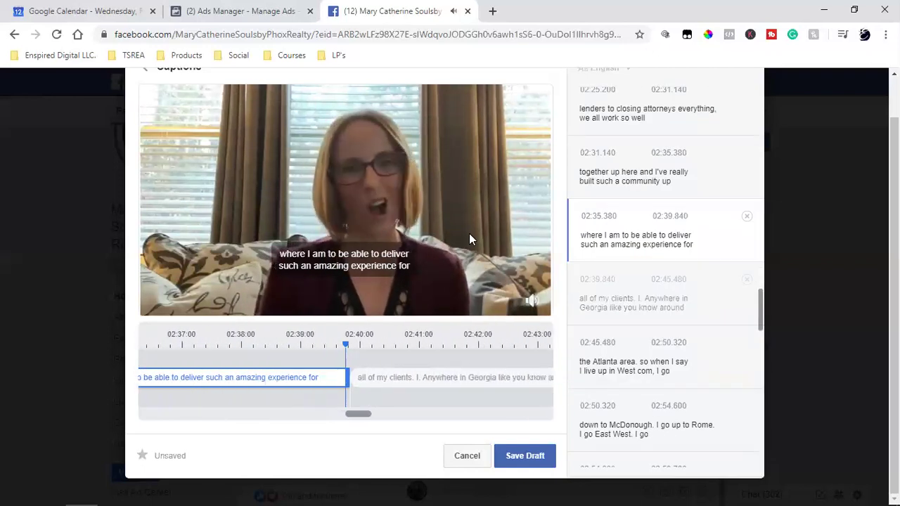
pyautogui.click(383, 227)
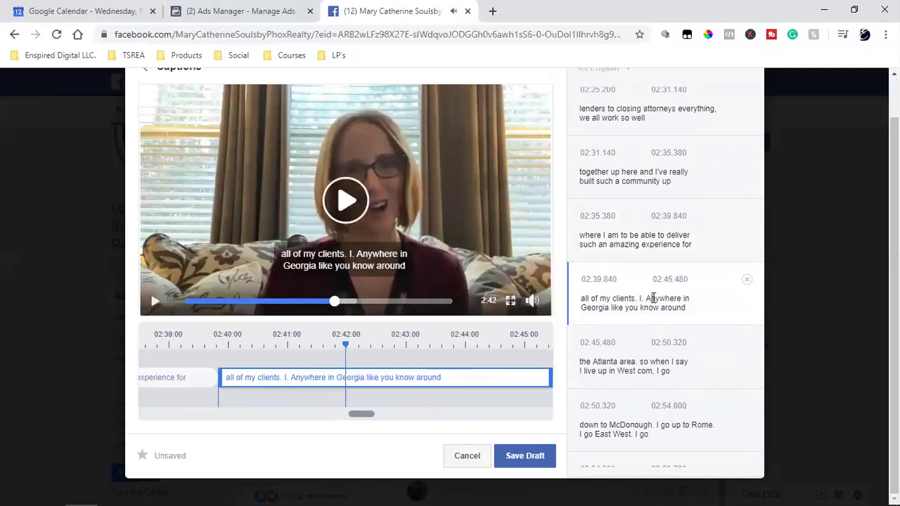
pyautogui.click(655, 299)
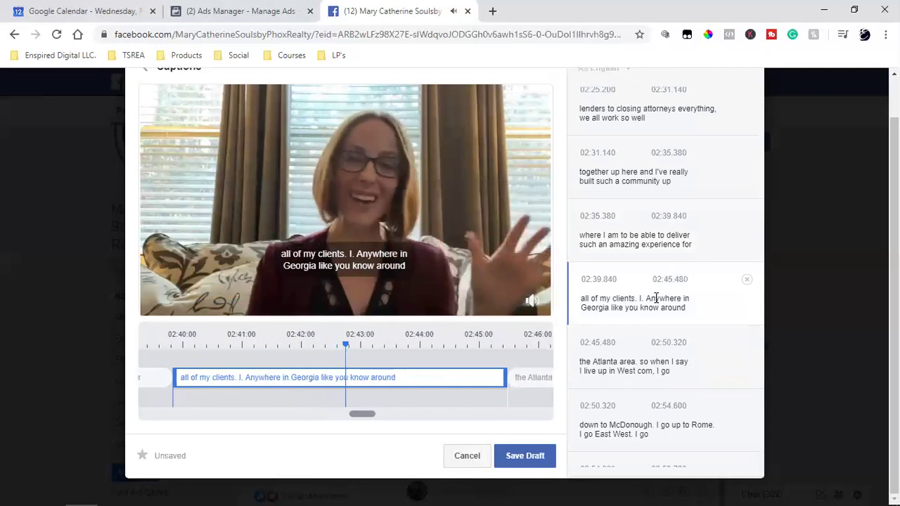
pyautogui.click(656, 298)
pyautogui.press('BackSpace')
pyautogui.press('BackSpace')
pyautogui.press('BackSpace')
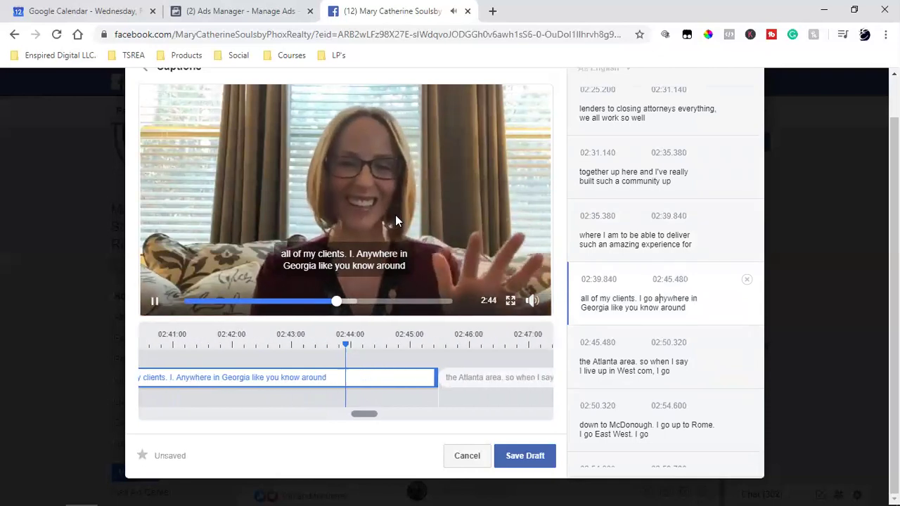
# - Add a comma after "Georgia" in the 02:39.840 caption and capitalize "So" in the 02:45.480 caption
pyautogui.click(609, 310)
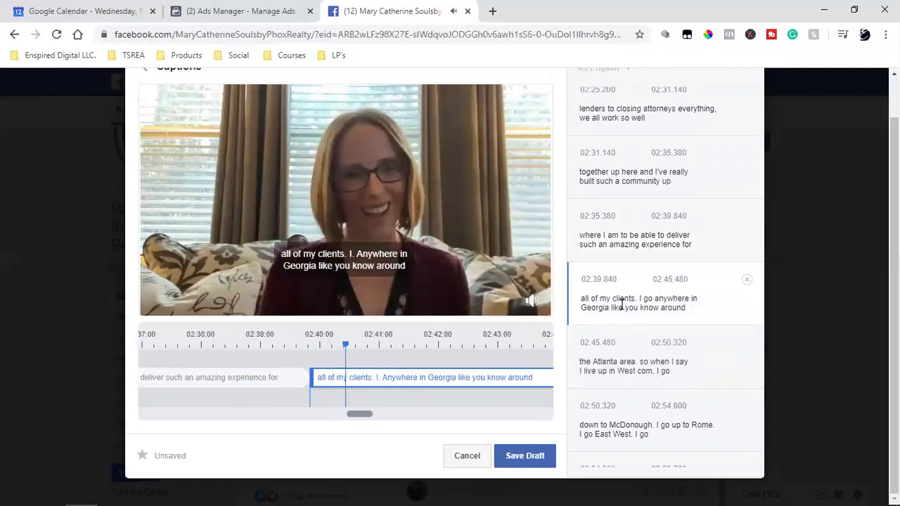
pyautogui.write(',')
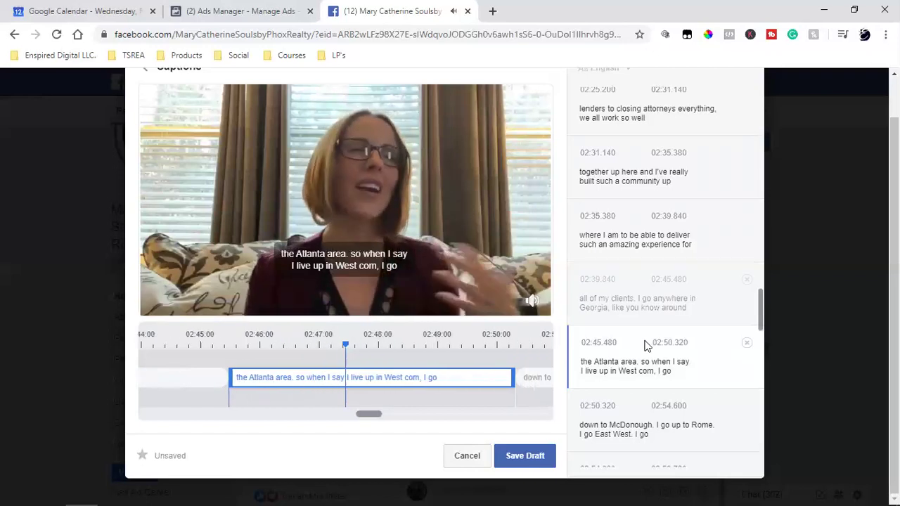
pyautogui.click(646, 362)
pyautogui.click(645, 362)
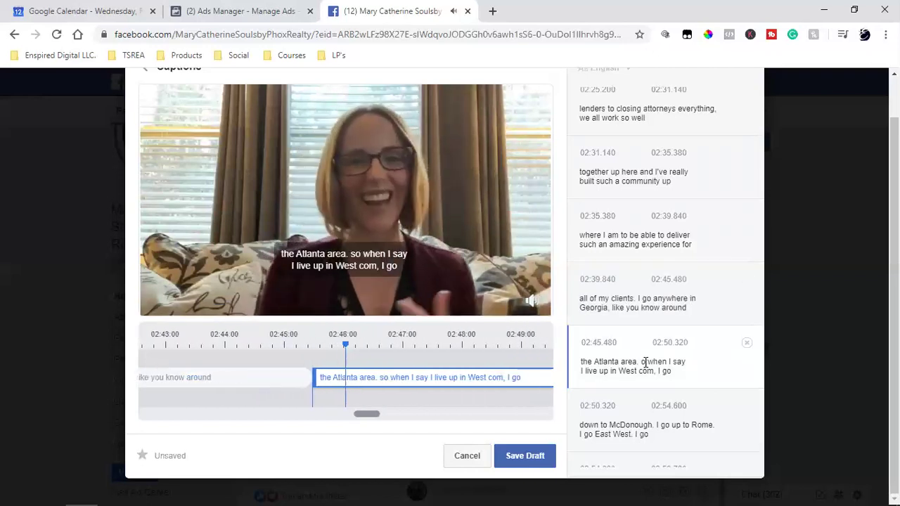
pyautogui.click(337, 215)
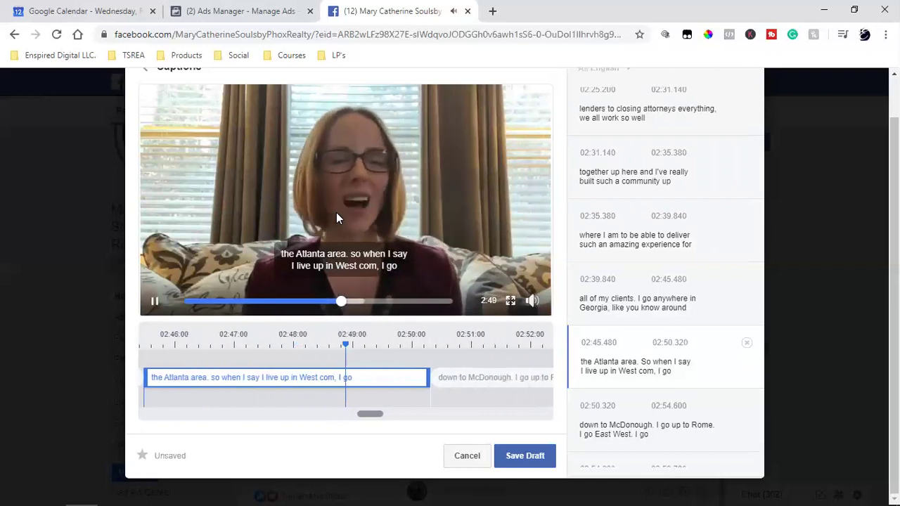
# - Play on to the 02:54.600 caption, remove the period after "anywhere" and replace the period after "sell" with a comma
pyautogui.click(336, 215)
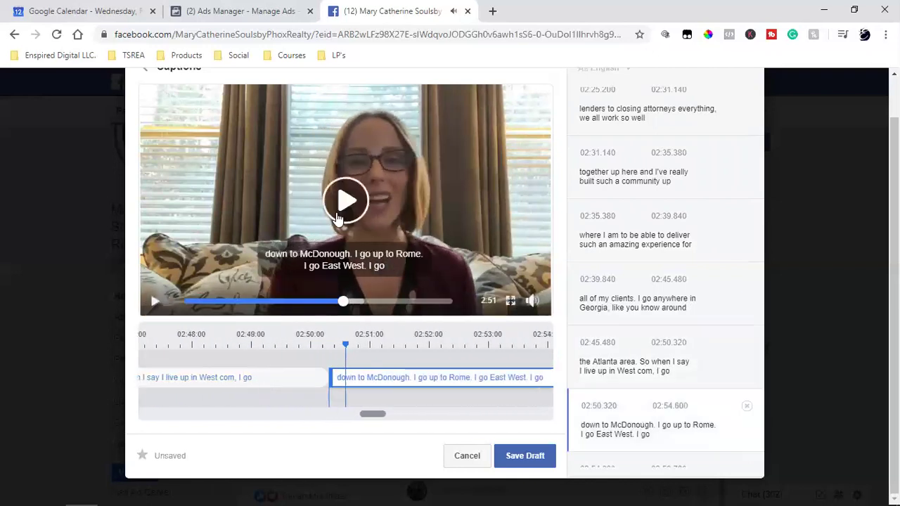
pyautogui.click(336, 215)
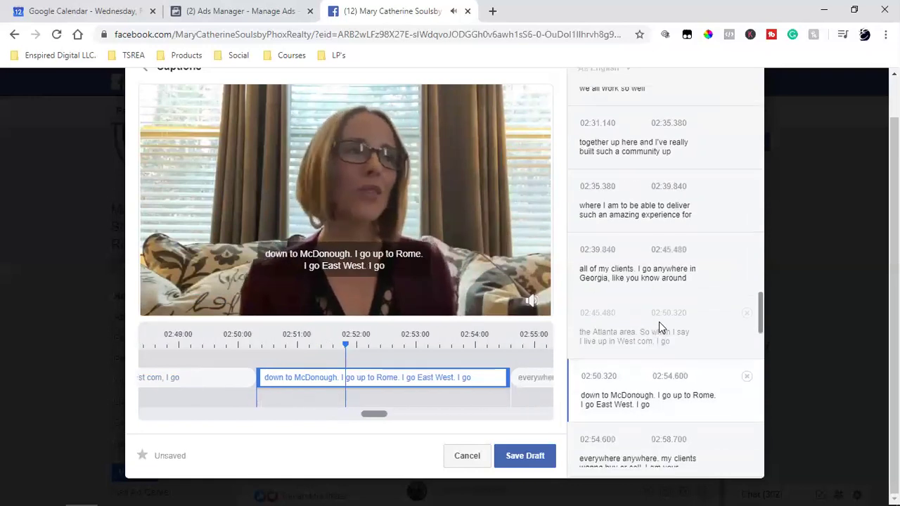
pyautogui.click(327, 210)
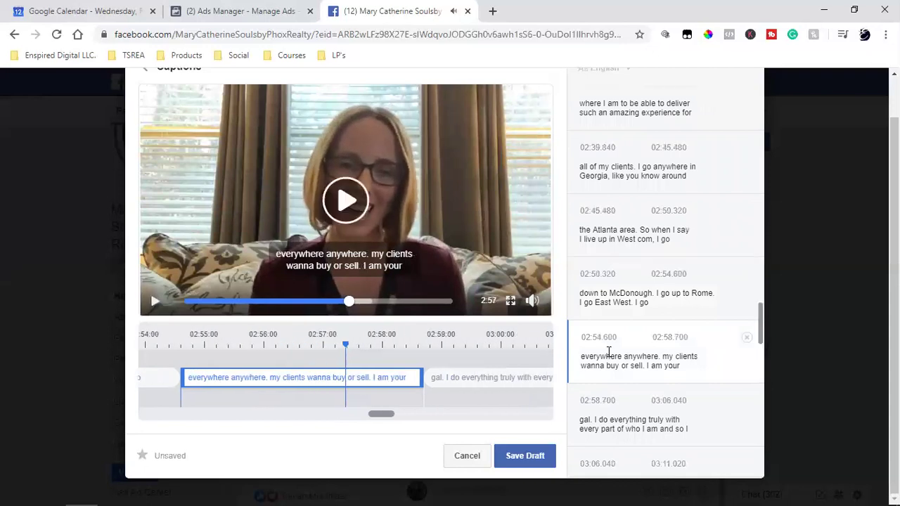
pyautogui.click(659, 354)
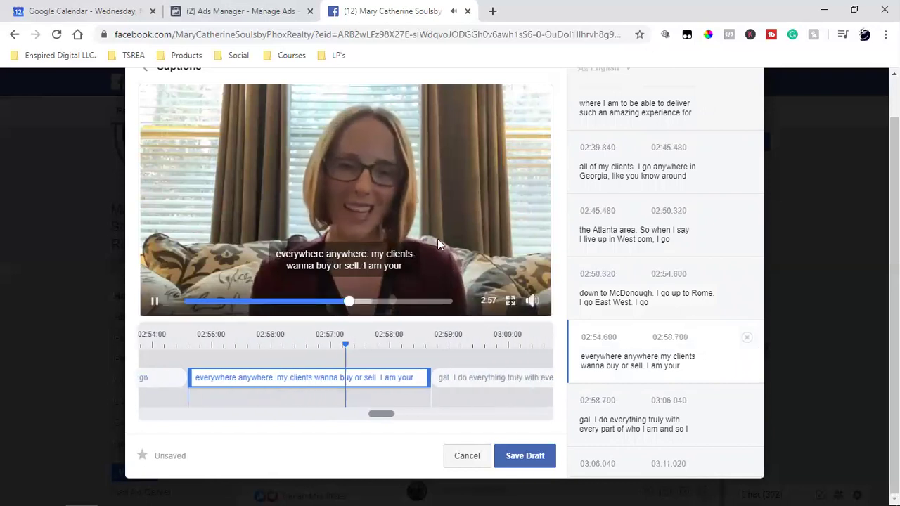
pyautogui.click(647, 365)
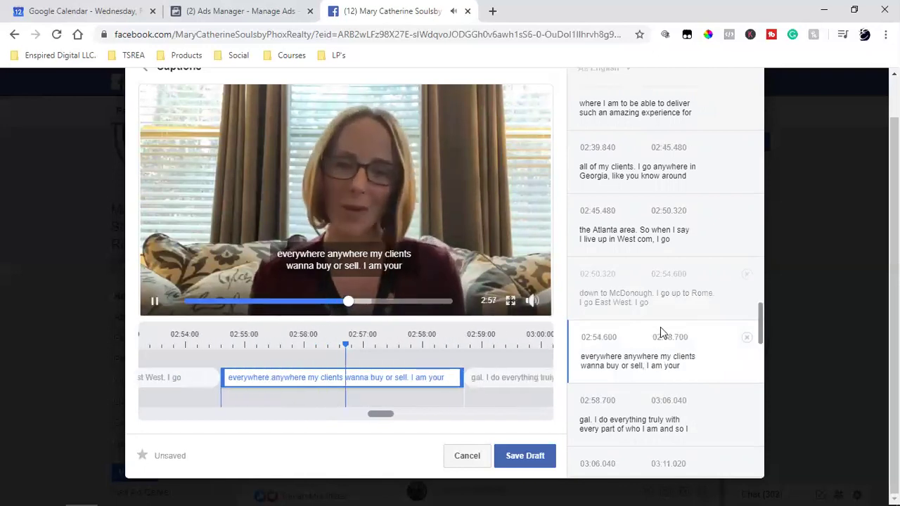
# - Play on into the 03:11.020 caption and add an opening quotation mark before "let my" in the 03:06.040 caption
pyautogui.scroll(-1, 661, 327)
pyautogui.scroll(-3, 661, 327)
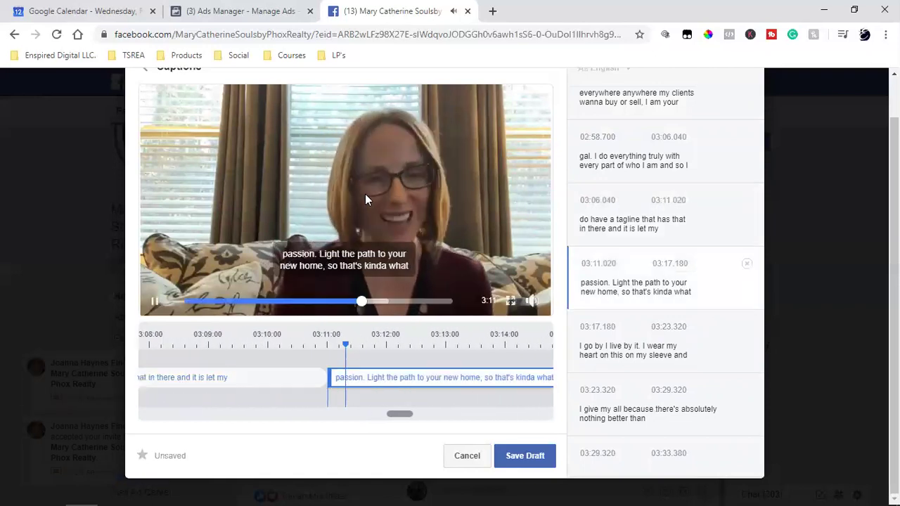
pyautogui.click(505, 198)
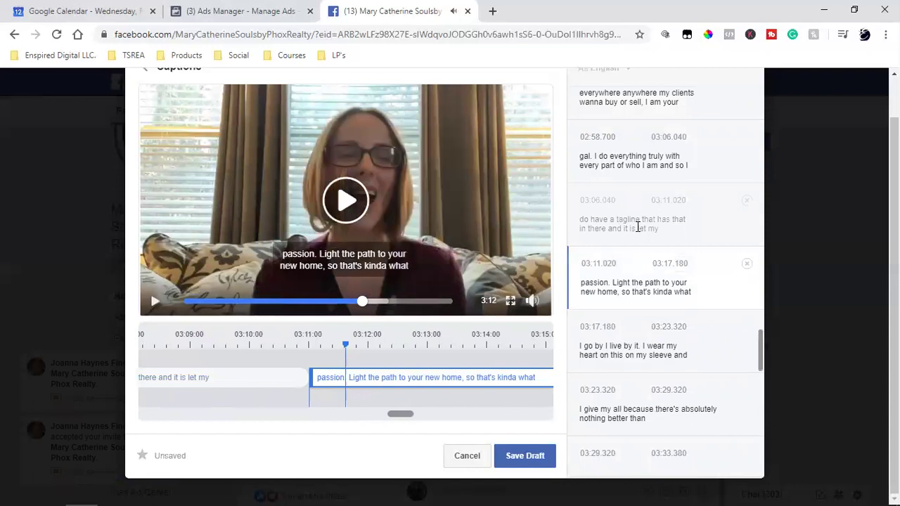
pyautogui.click(636, 226)
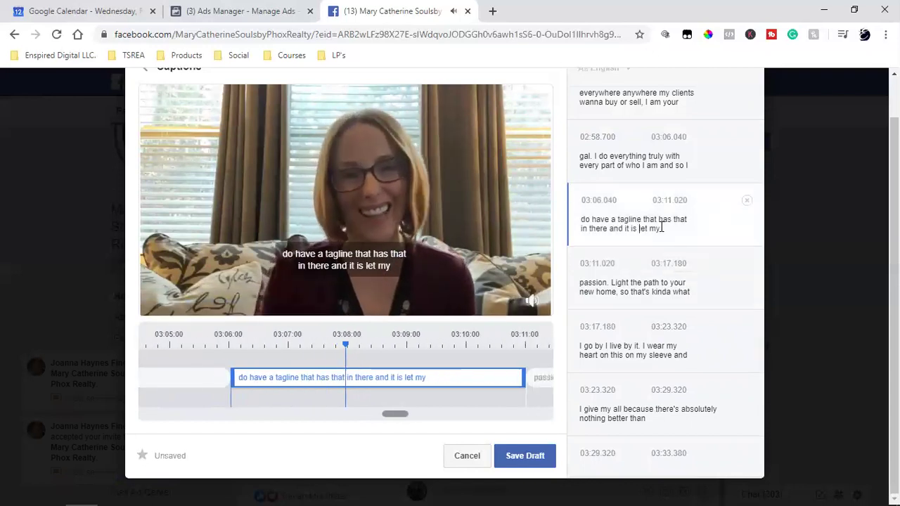
pyautogui.write('"')
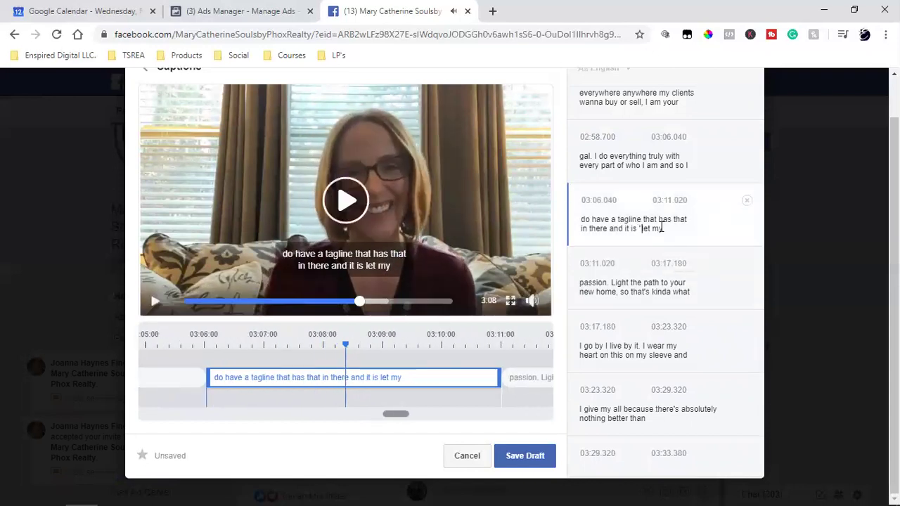
pyautogui.click(403, 223)
pyautogui.click(404, 222)
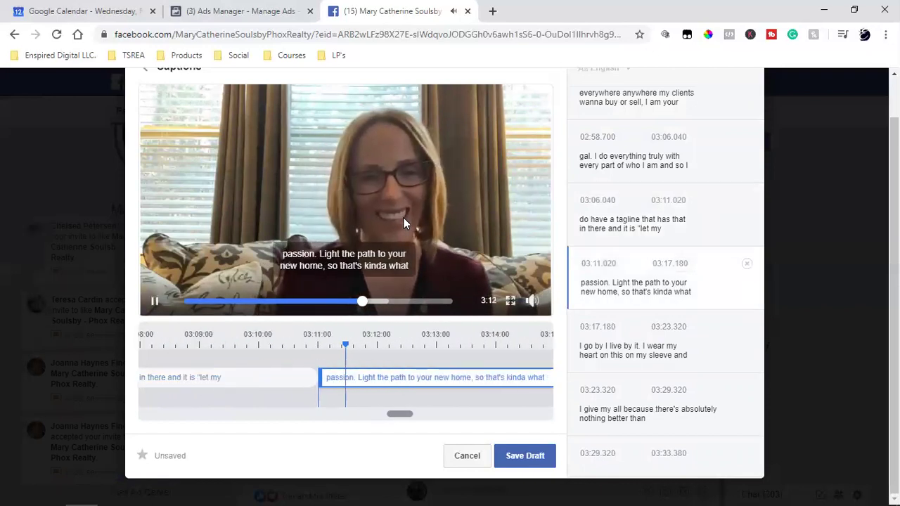
# - Change "passion. Light" to "passion light" in the 03:11.020 caption
pyautogui.click(615, 283)
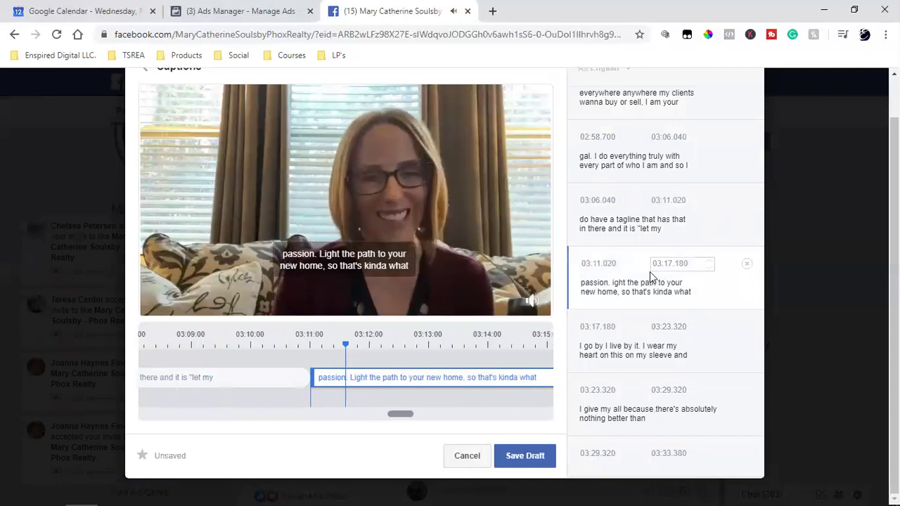
pyautogui.press('BackSpace')
pyautogui.press('BackSpace')
pyautogui.press('BackSpace')
pyautogui.press('BackSpace')
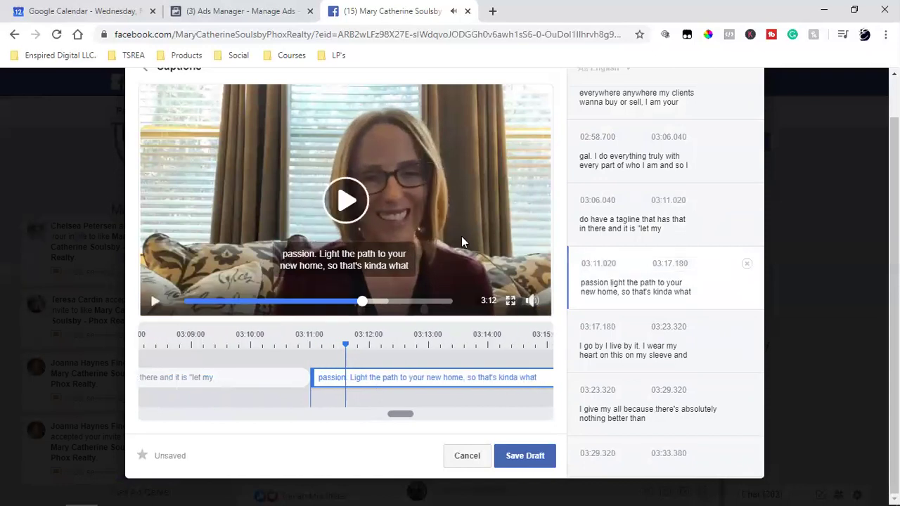
# - Replay the 03:11.020 caption and end the quoted tagline with a period and closing quotation mark after "home", starting the following sentence with "So"
pyautogui.click(422, 226)
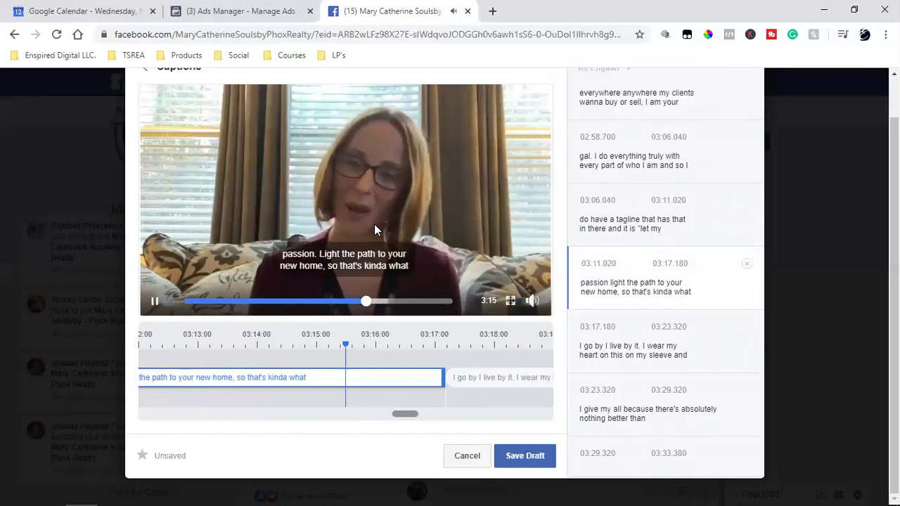
pyautogui.click(617, 294)
pyautogui.press('BackSpace')
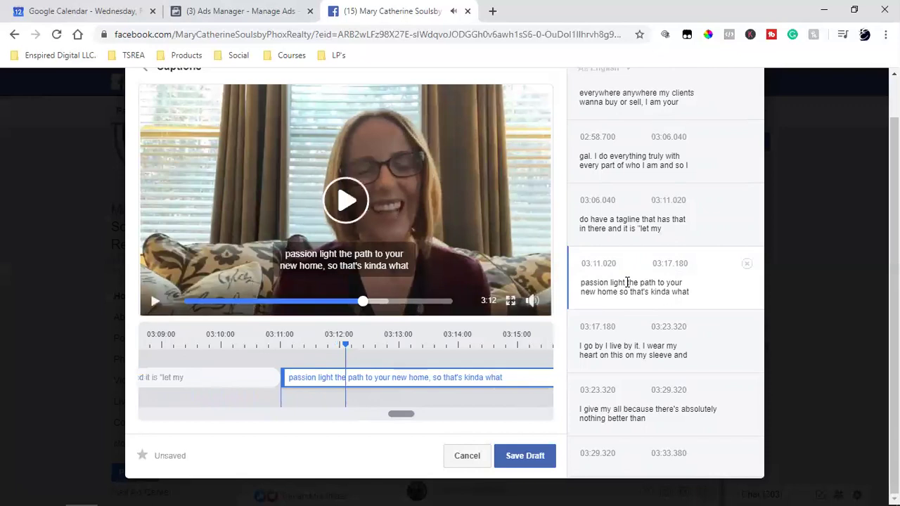
pyautogui.write('.')
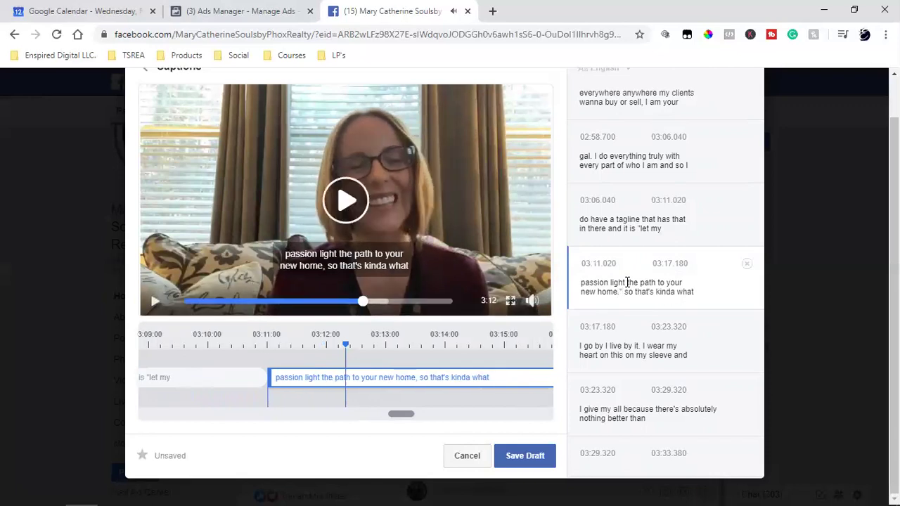
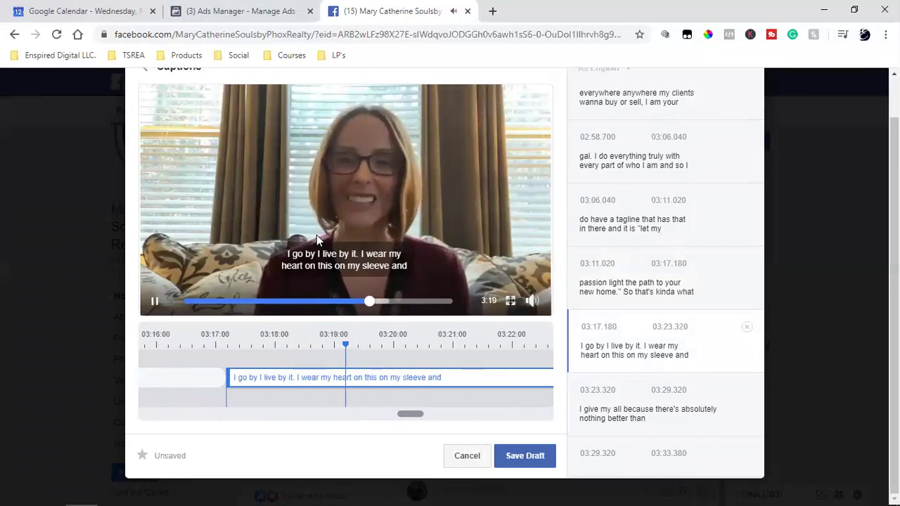
# - Pause in the 03:17.180 caption and add a comma after "I go by"
pyautogui.click(316, 235)
pyautogui.click(606, 345)
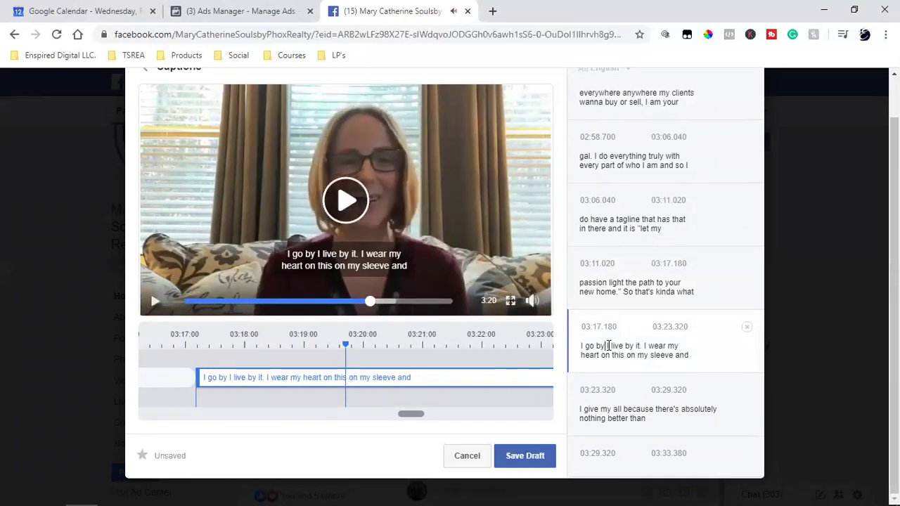
pyautogui.click(360, 227)
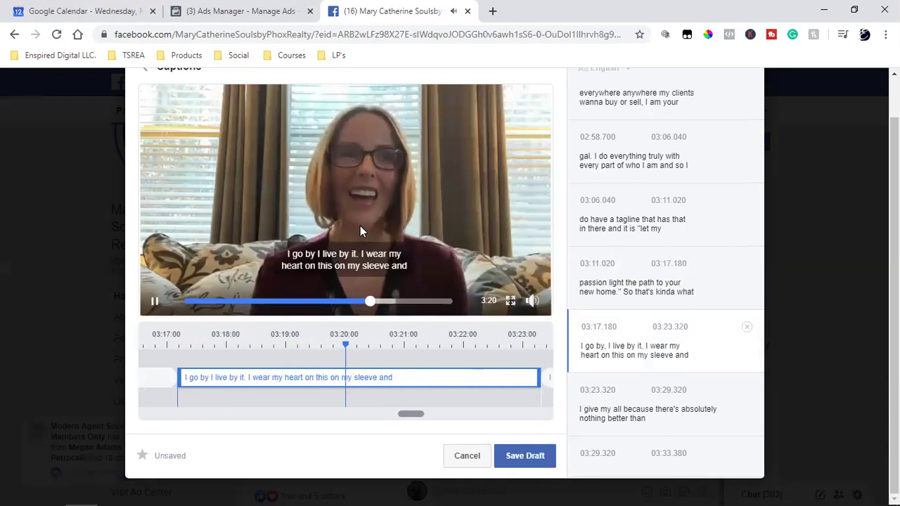
# - Play on into the 03:37.460 caption and change "and. Those keys" to "And handing those keys"
pyautogui.scroll(-2, 635, 315)
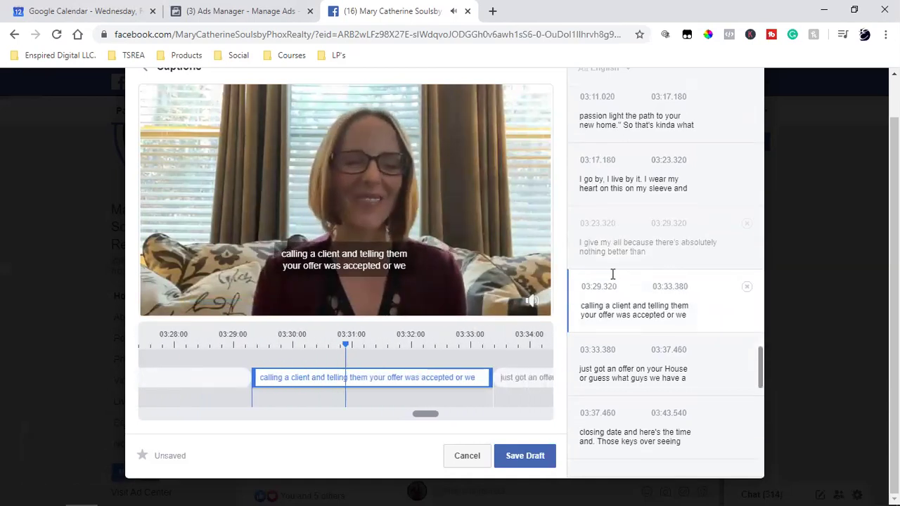
pyautogui.click(406, 179)
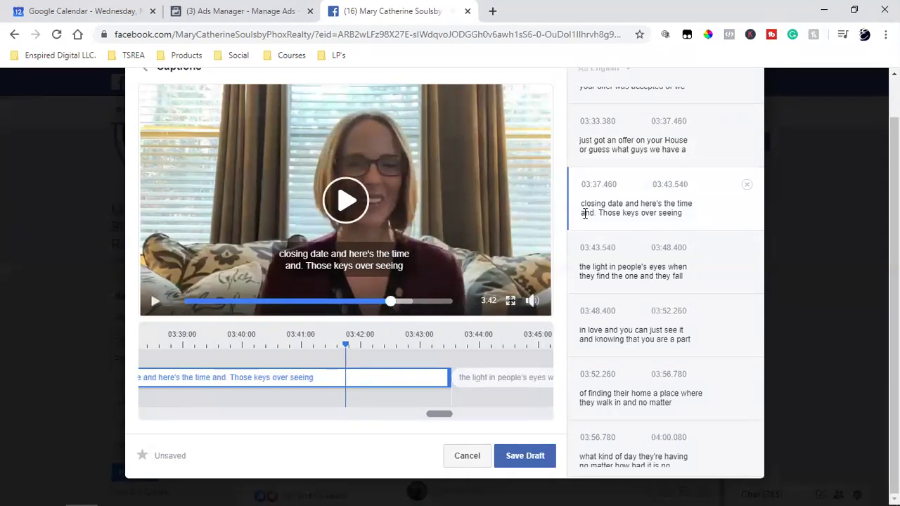
pyautogui.click(584, 214)
pyautogui.press('BackSpace')
pyautogui.write('A')
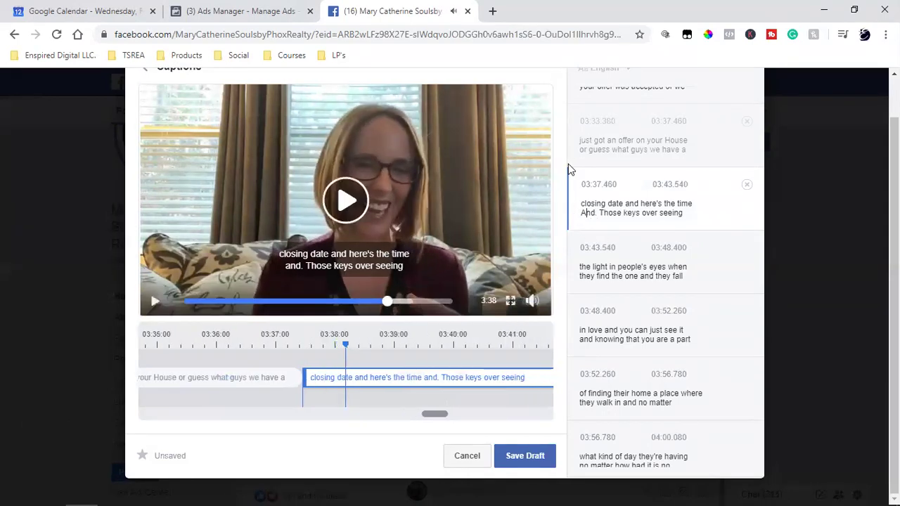
pyautogui.click(602, 213)
pyautogui.press('BackSpace')
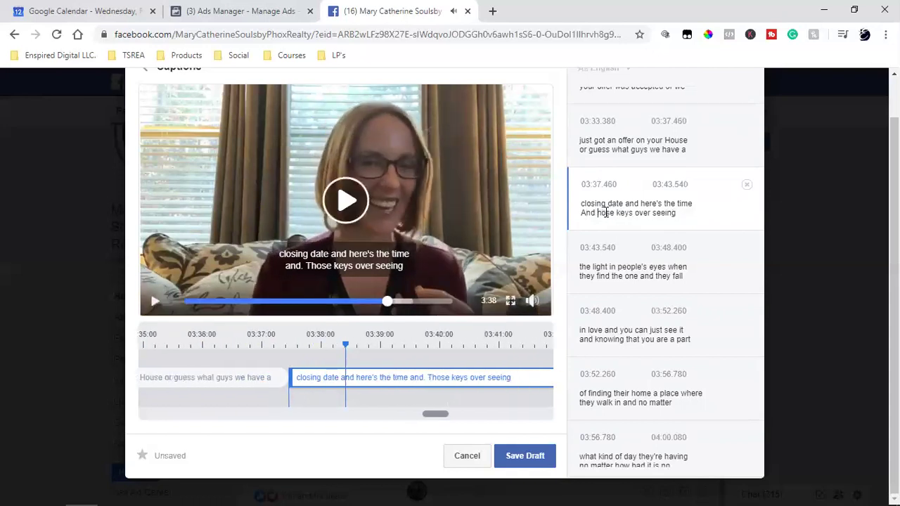
pyautogui.write('handing t')
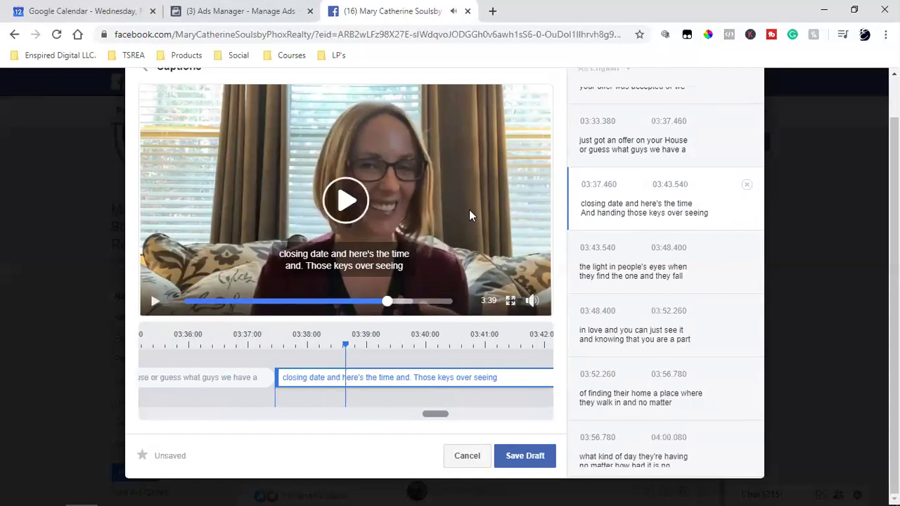
# - Replay the 03:37.460 caption and add a comma after "over"
pyautogui.click(469, 209)
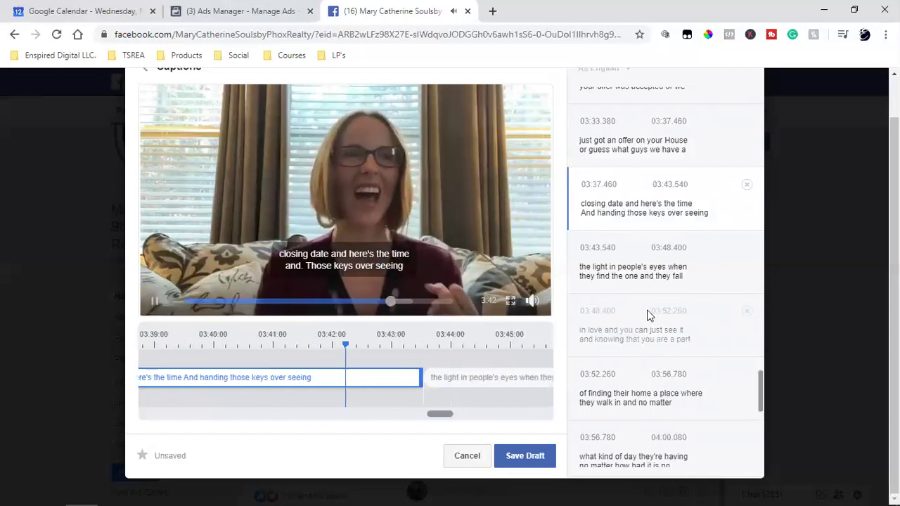
pyautogui.click(441, 231)
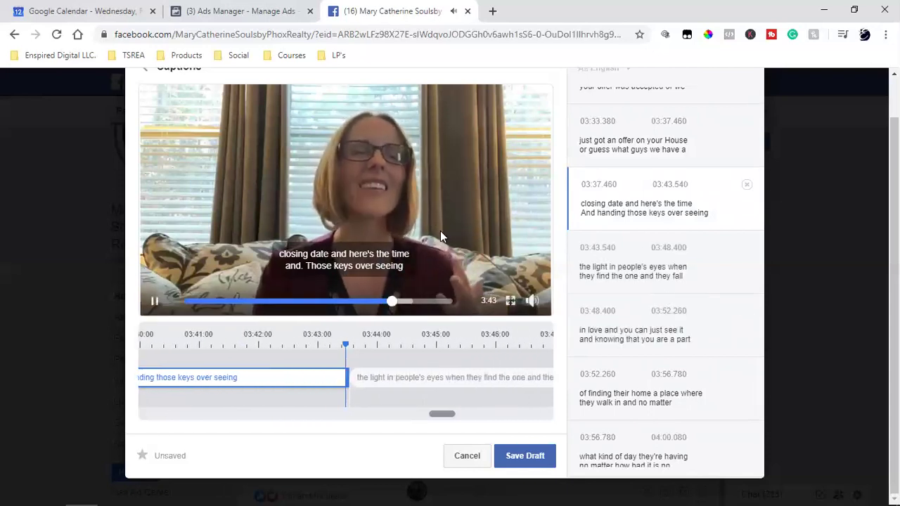
pyautogui.click(688, 211)
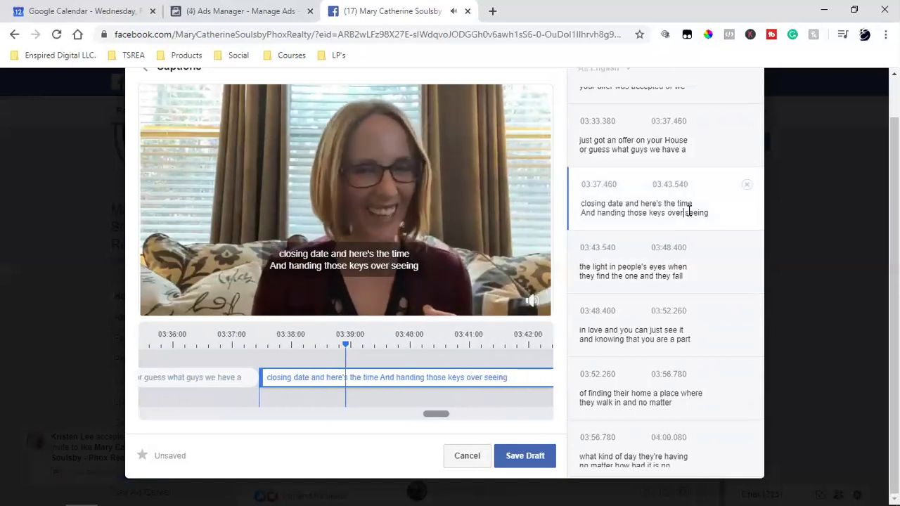
# - Play on into the 03:56.780 caption and add a comma after "they're having"
pyautogui.click(415, 223)
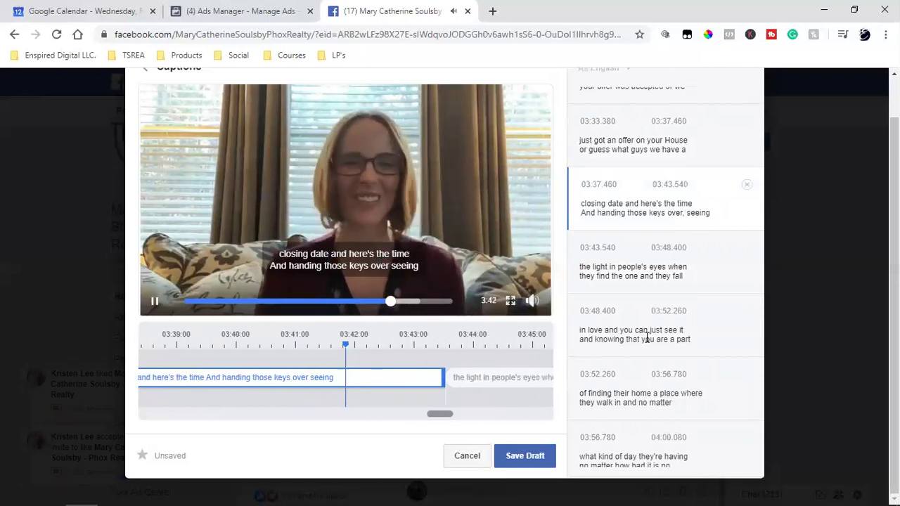
pyautogui.scroll(-1, 661, 344)
pyautogui.scroll(-1, 660, 344)
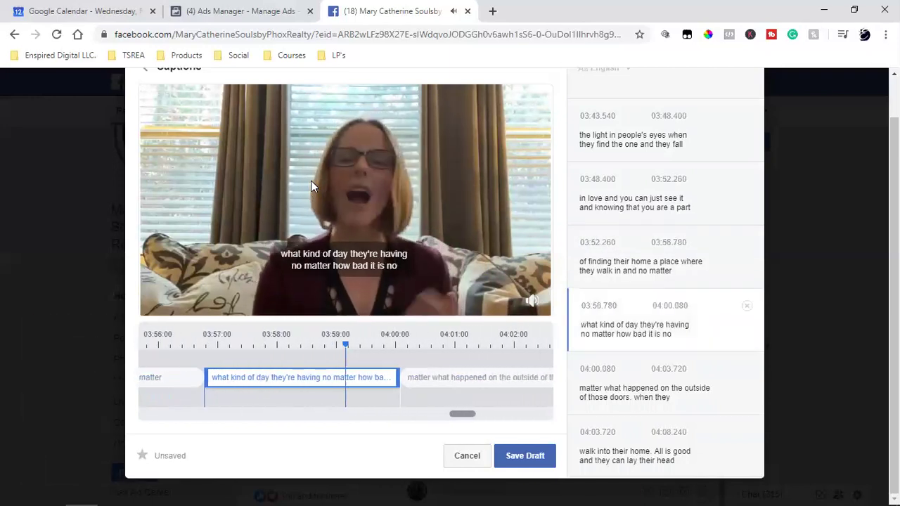
pyautogui.click(445, 377)
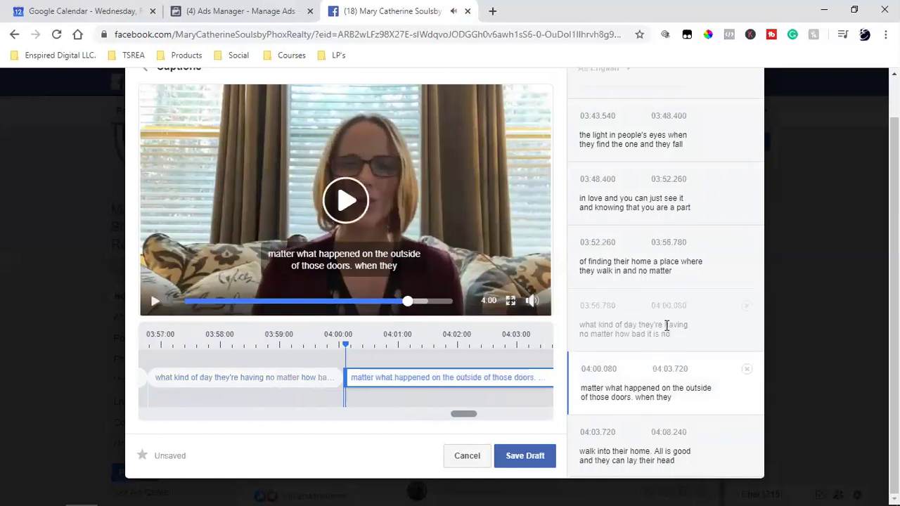
pyautogui.click(688, 325)
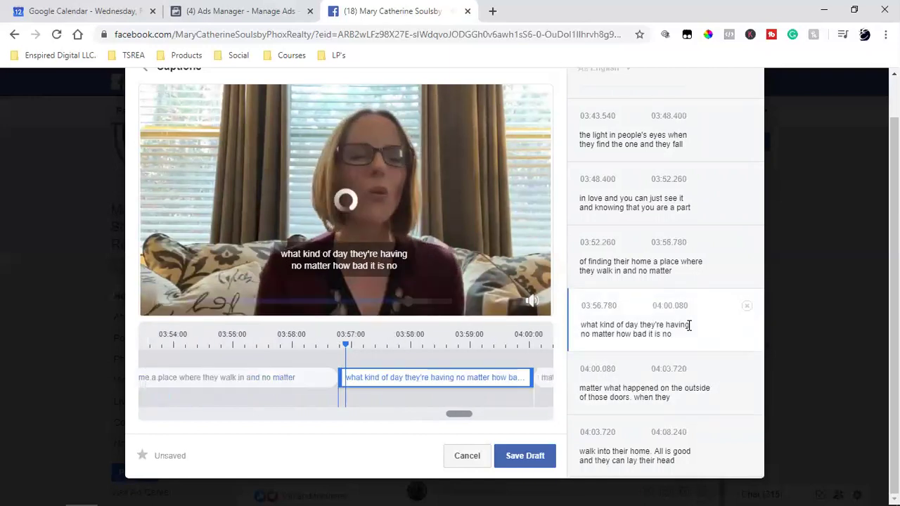
# - Replay the 03:56.780 caption and add a comma after "how bad it is"
pyautogui.click(442, 259)
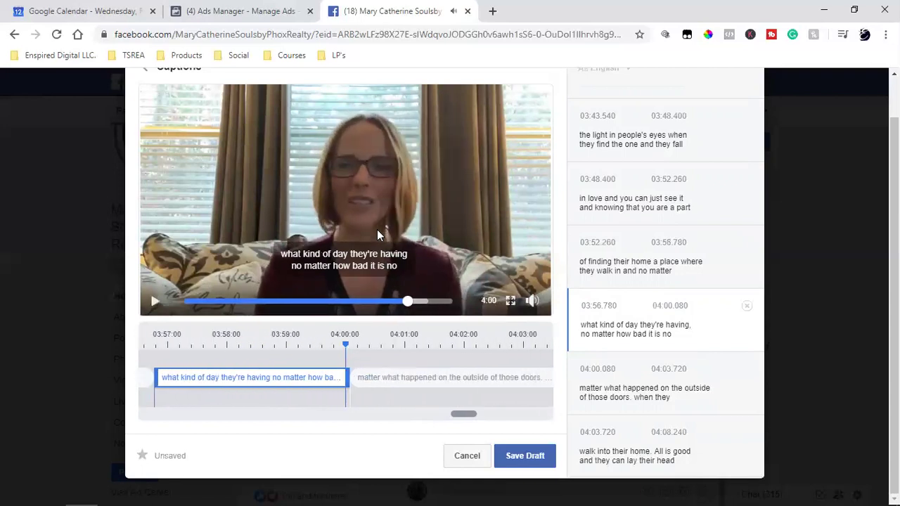
pyautogui.click(377, 229)
pyautogui.click(377, 235)
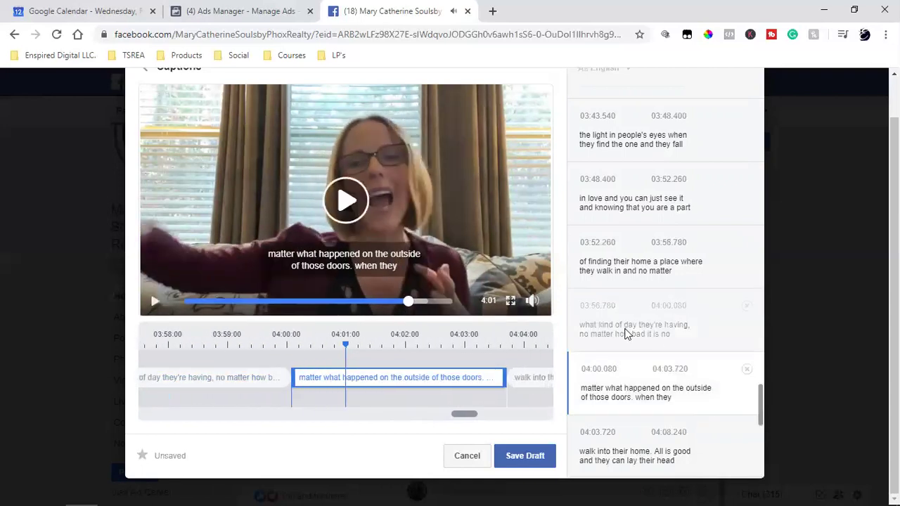
pyautogui.click(672, 333)
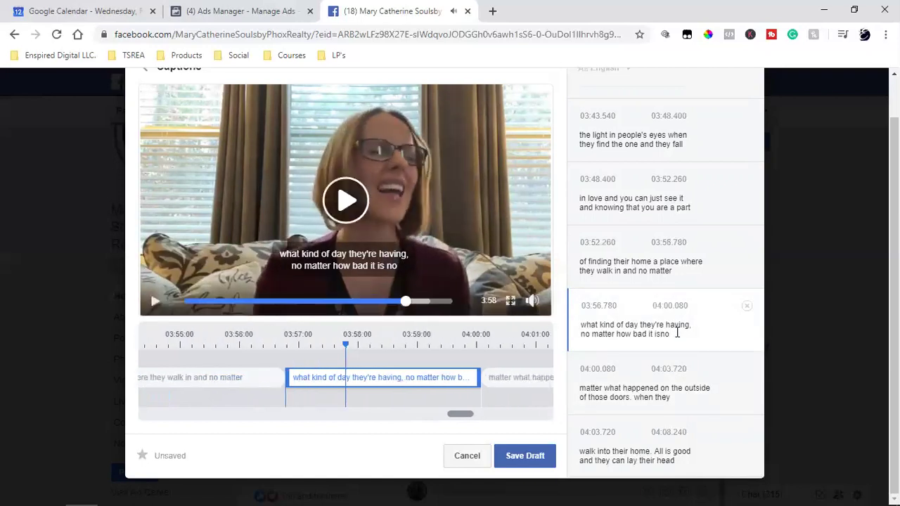
pyautogui.write(',')
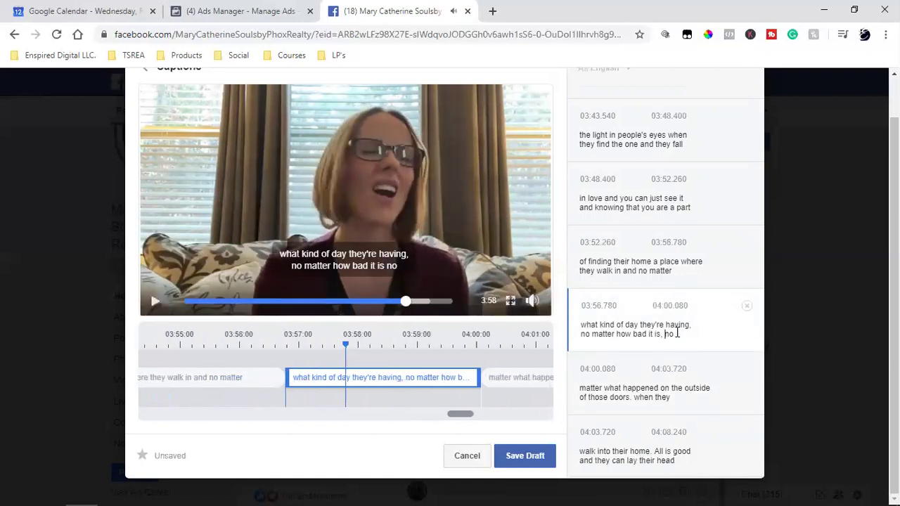
# - Play on through the 04:00.080 caption and change "doors. when they" to "doors, when they"
pyautogui.click(325, 225)
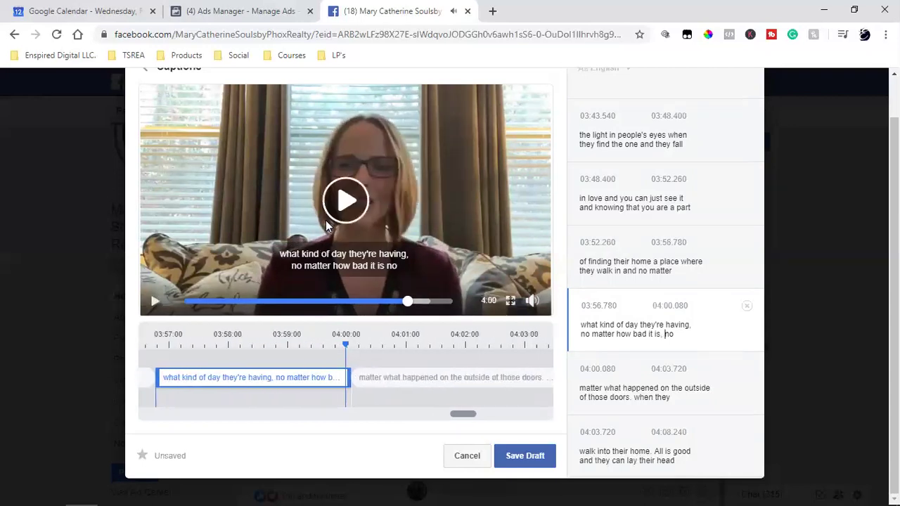
pyautogui.click(326, 225)
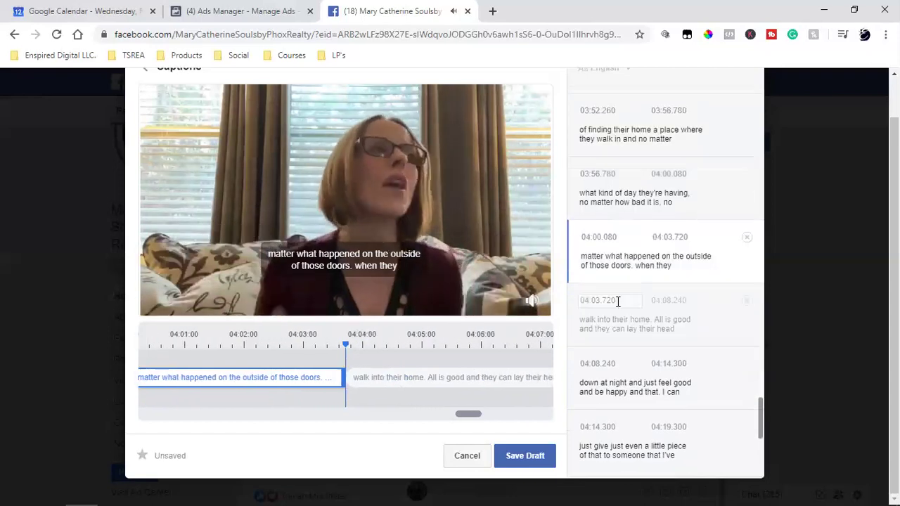
pyautogui.click(430, 230)
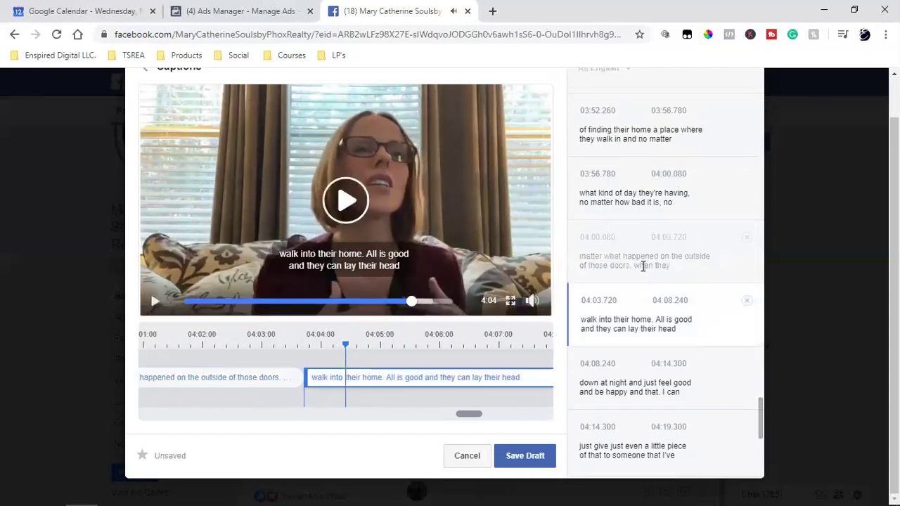
pyautogui.click(643, 266)
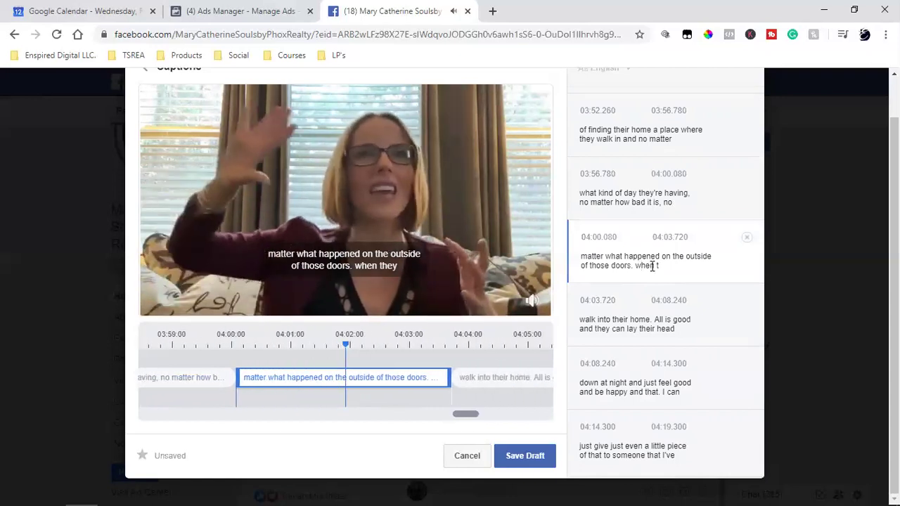
pyautogui.press('BackSpace')
pyautogui.press('BackSpace')
pyautogui.press('BackSpace')
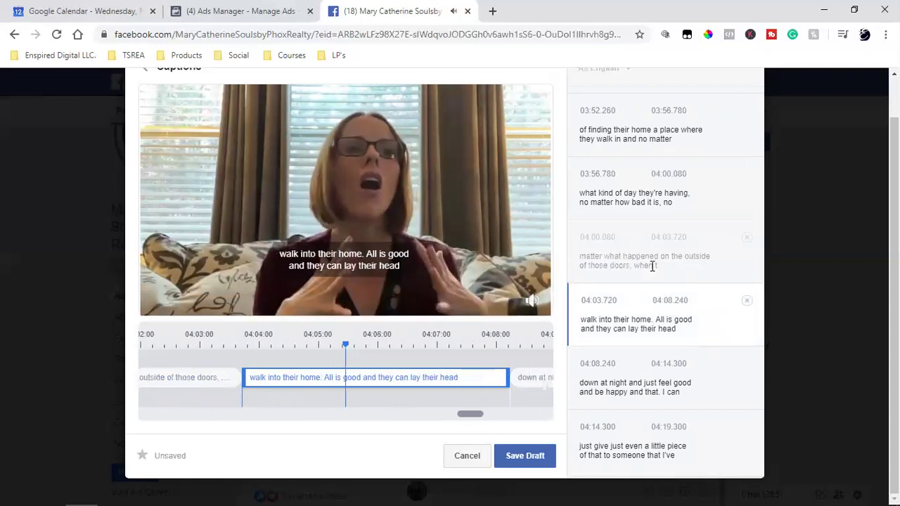
pyautogui.click(664, 265)
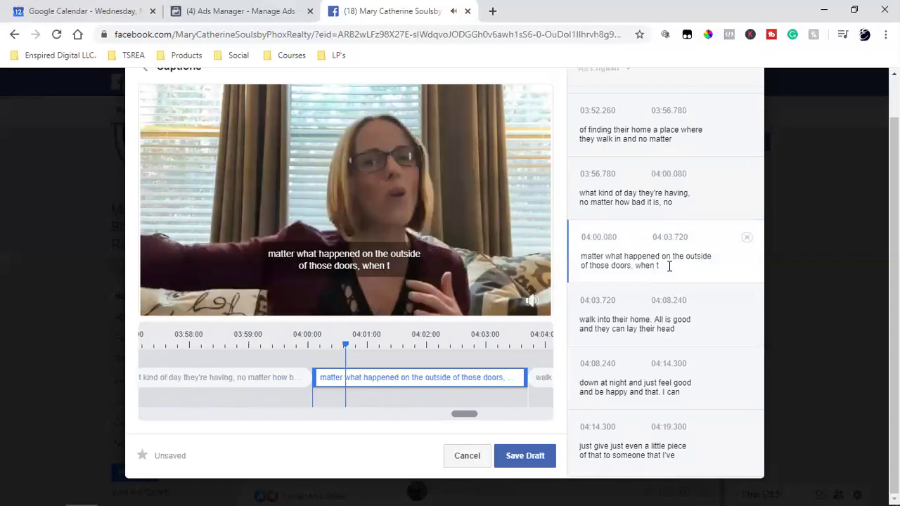
pyautogui.write('hey')
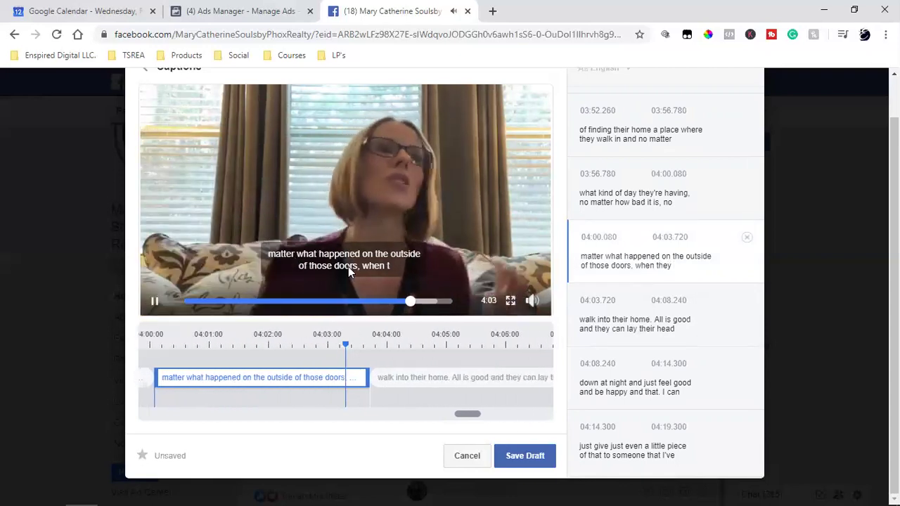
# - Replay into the 04:03.720 caption and change "home. All is good" to "home, all is good"
pyautogui.click(282, 225)
pyautogui.click(283, 223)
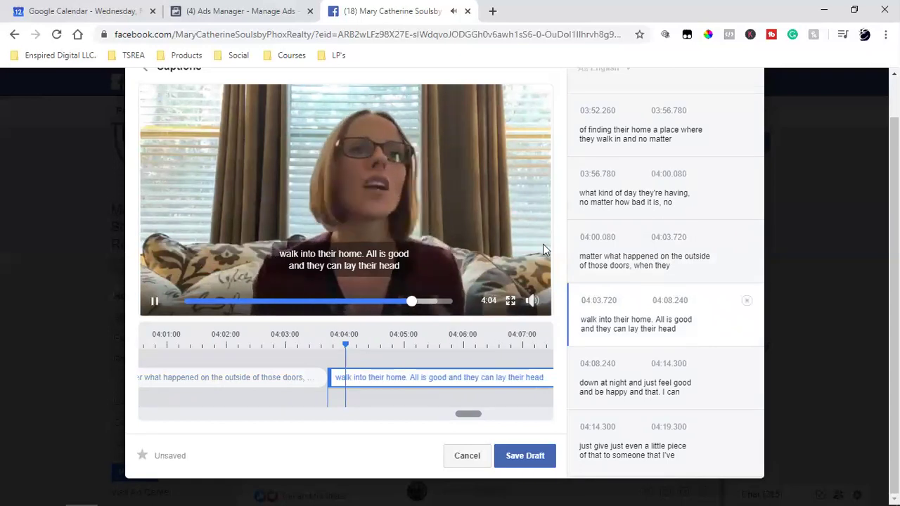
pyautogui.click(654, 323)
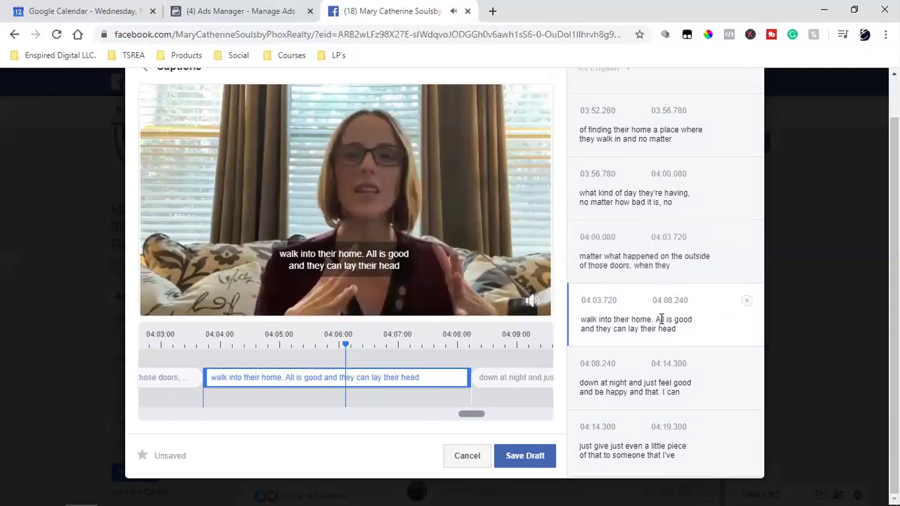
pyautogui.press('Delete')
pyautogui.press('Delete')
pyautogui.press('Delete')
pyautogui.press('Delete')
pyautogui.press('BackSpace')
pyautogui.write(', all')
pyautogui.click(381, 220)
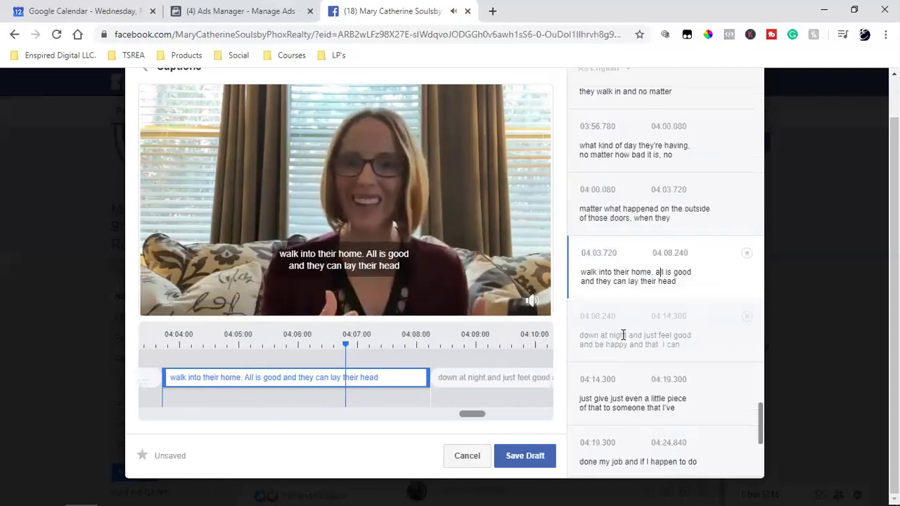
# - Play on through the 04:08.240 caption and change "that. I can" to "that, if I can"
pyautogui.click(354, 192)
pyautogui.click(354, 196)
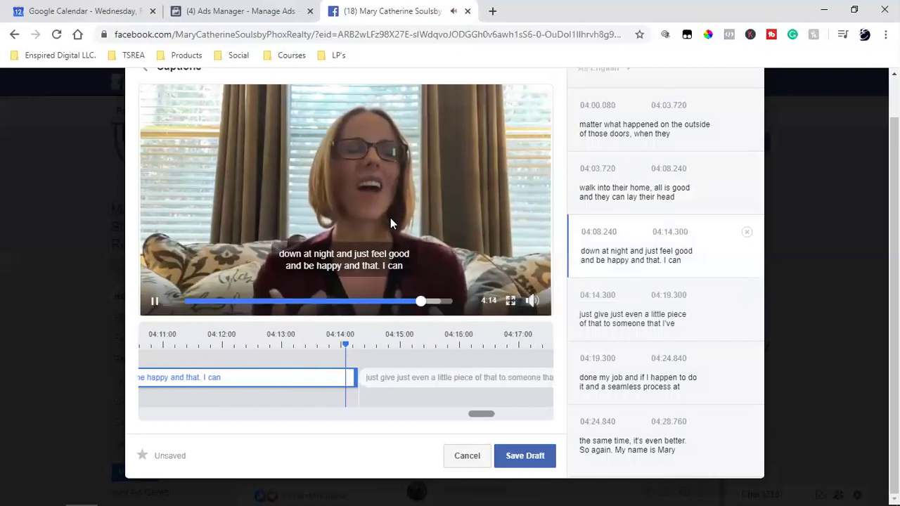
pyautogui.click(661, 259)
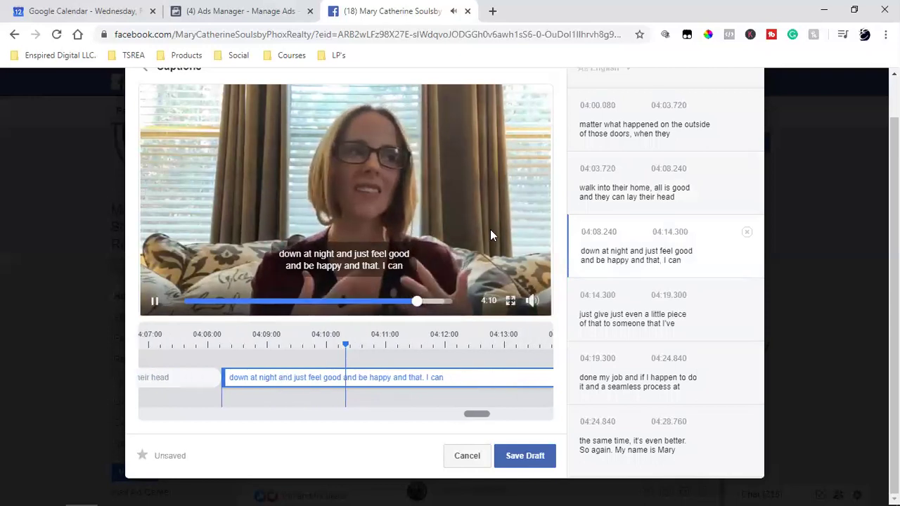
pyautogui.press('BackSpace')
pyautogui.write(', if')
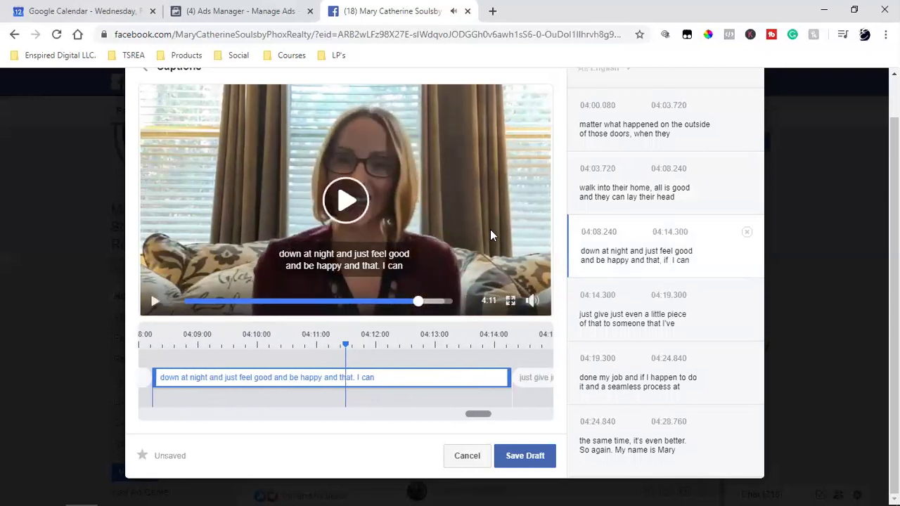
# - Add a comma after "someone" in the 04:14.300 caption, replay it, and play on into the 04:28.760 caption
pyautogui.click(351, 209)
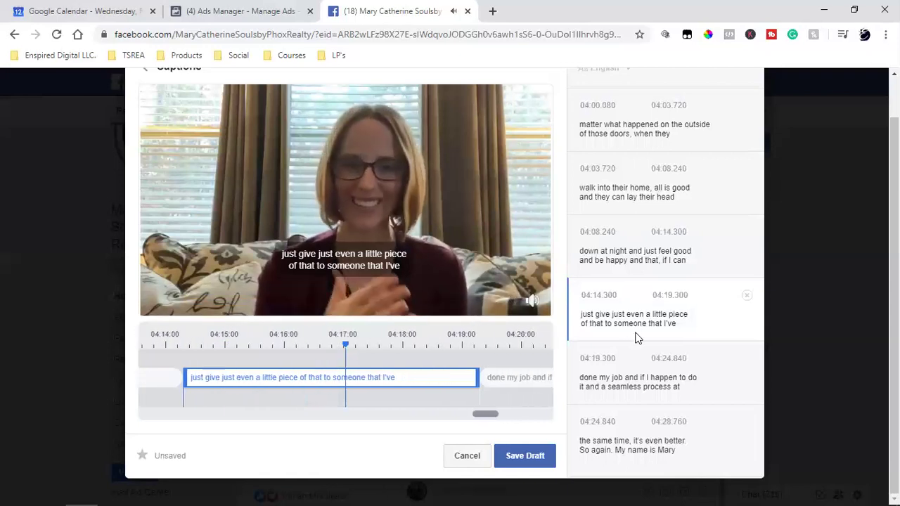
pyautogui.scroll(-2, 636, 338)
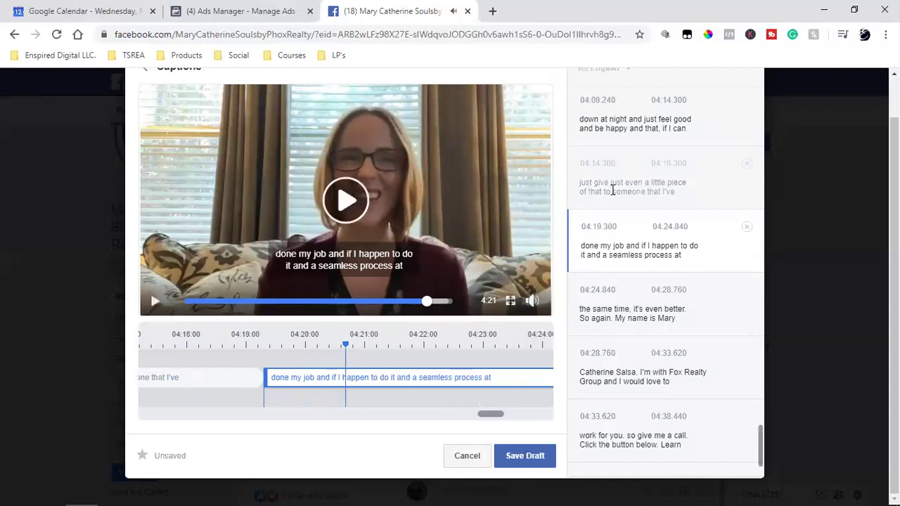
pyautogui.click(647, 190)
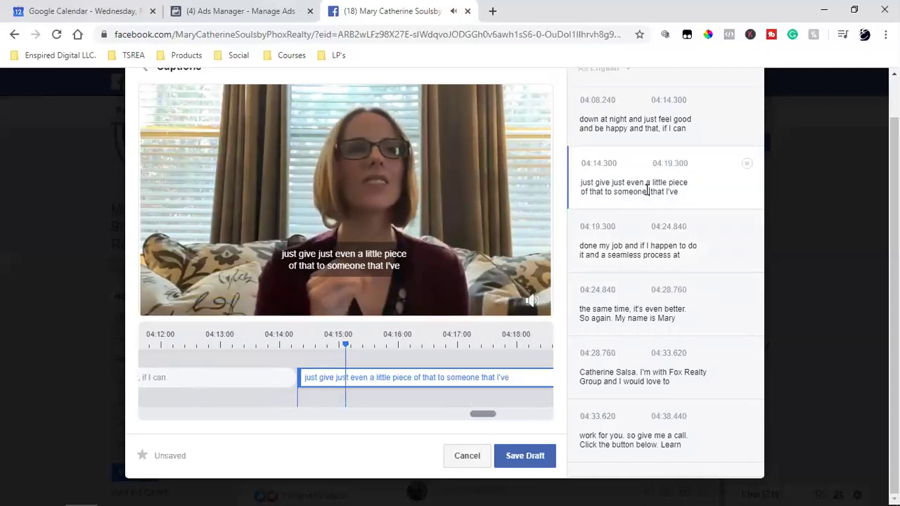
pyautogui.click(374, 200)
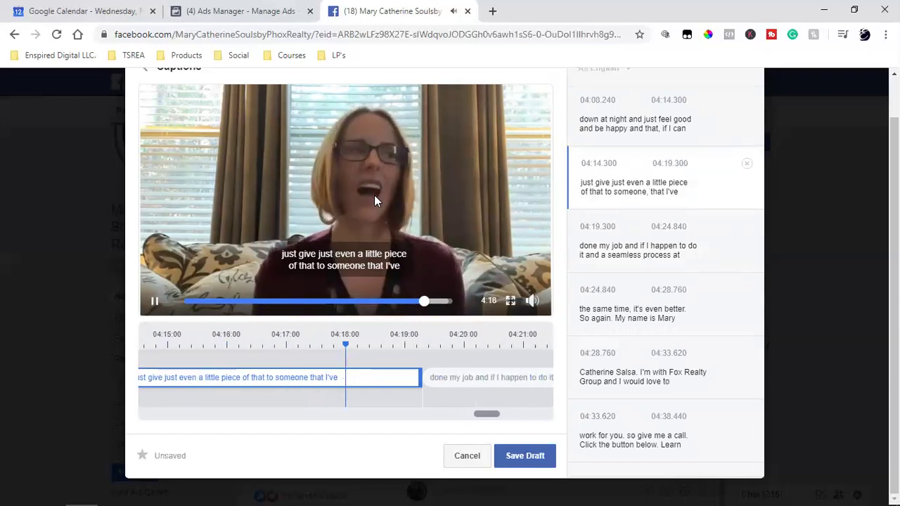
pyautogui.click(374, 200)
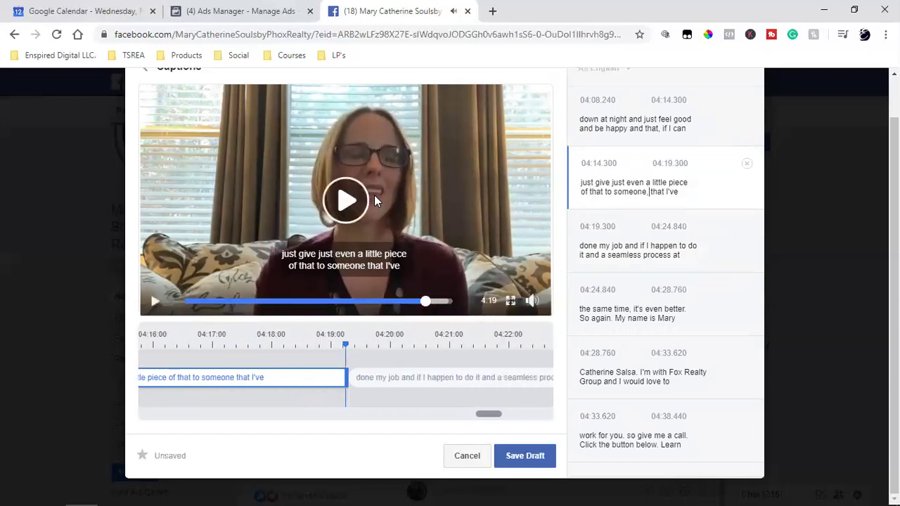
pyautogui.click(374, 200)
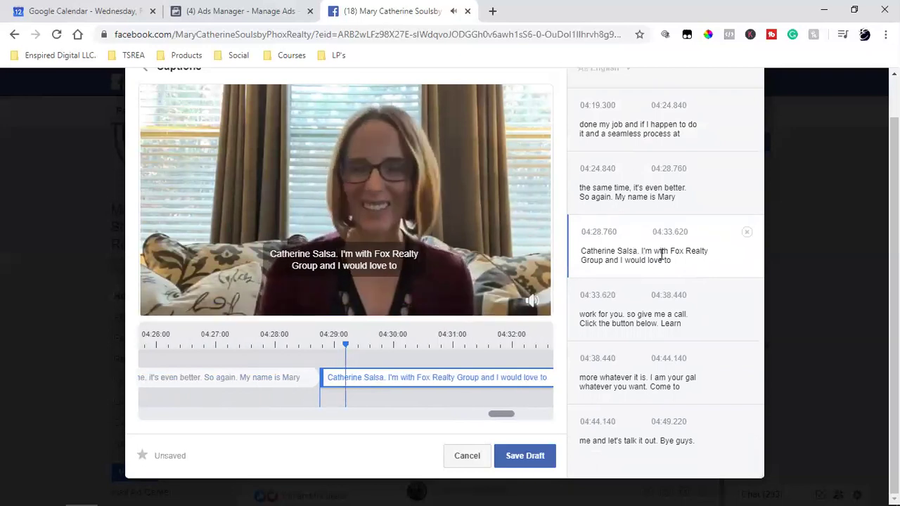
# - Replace the misheard surname in the 04:28.760 caption with the speaker's correct surname and play on into the 04:33.620 caption
pyautogui.press('BackSpace')
pyautogui.press('BackSpace')
pyautogui.press('BackSpace')
pyautogui.press('BackSpace')
pyautogui.press('BackSpace')
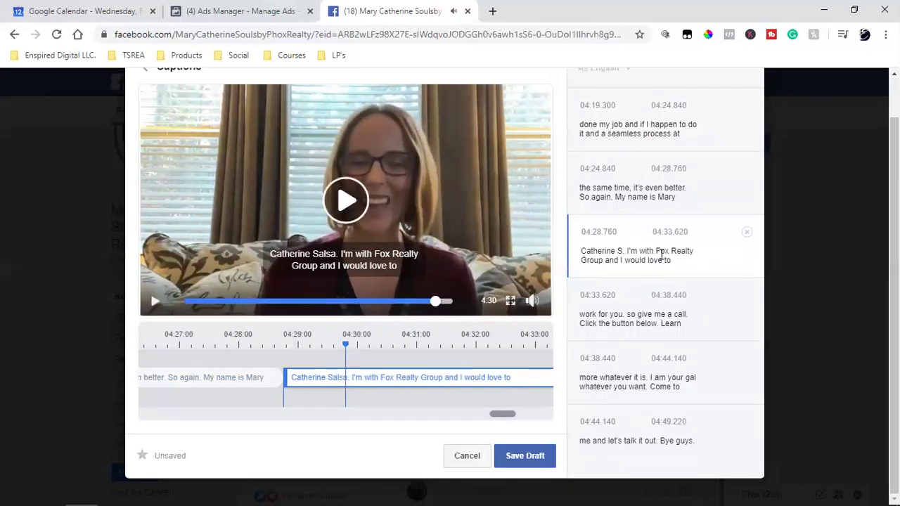
pyautogui.write('ouls')
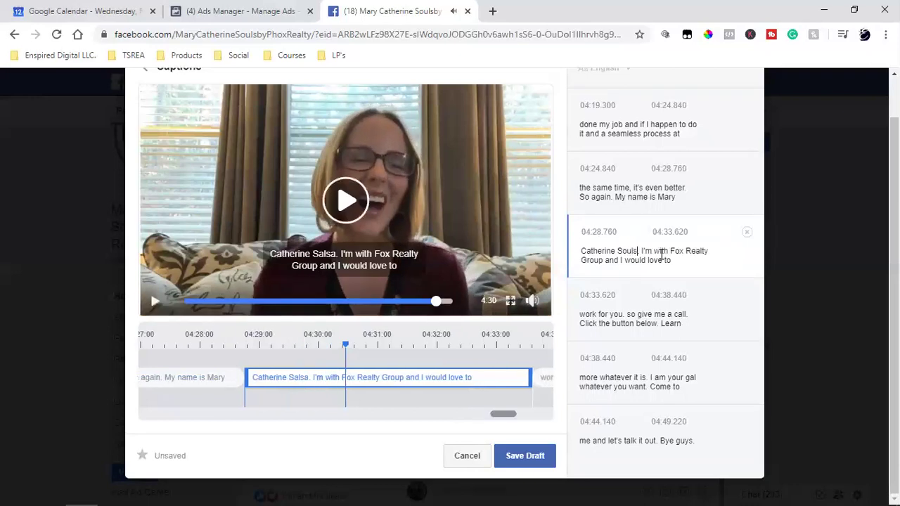
pyautogui.write('by')
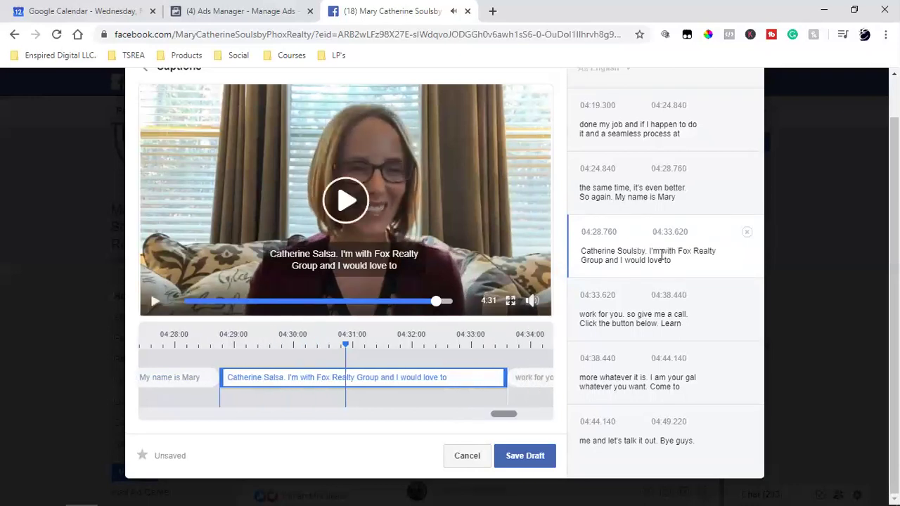
pyautogui.click(329, 220)
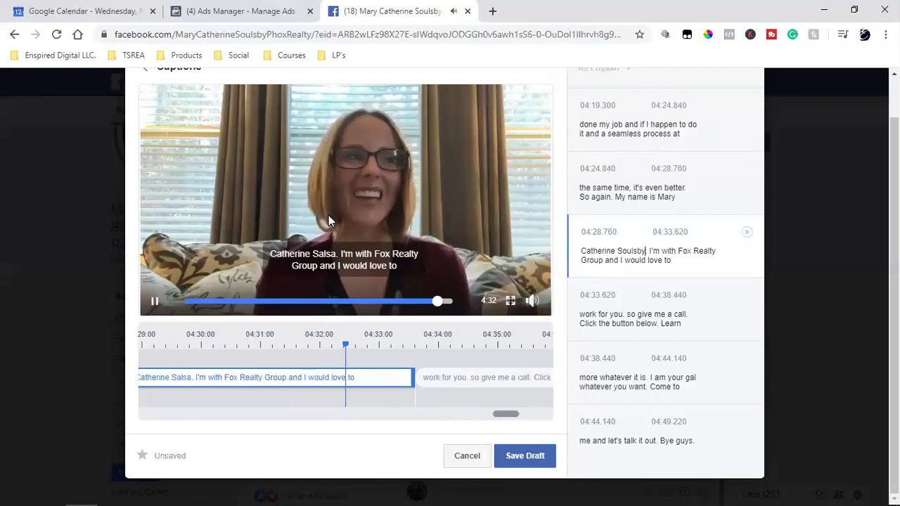
pyautogui.click(347, 203)
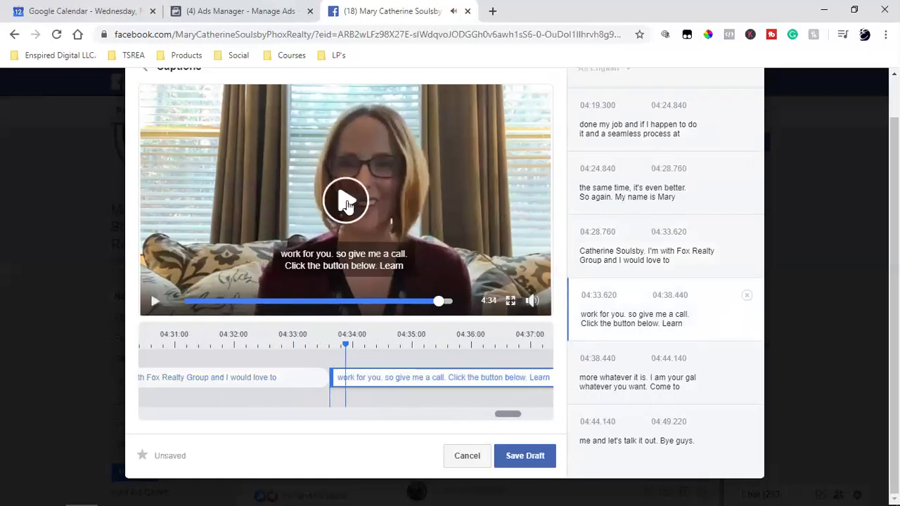
# - Change "Fox Realty" to "Phox Realty" in the 04:28.760 caption and play on through the 04:33.620 caption
pyautogui.click(695, 251)
pyautogui.press('BackSpace')
pyautogui.press('BackSpace')
pyautogui.press('BackSpace')
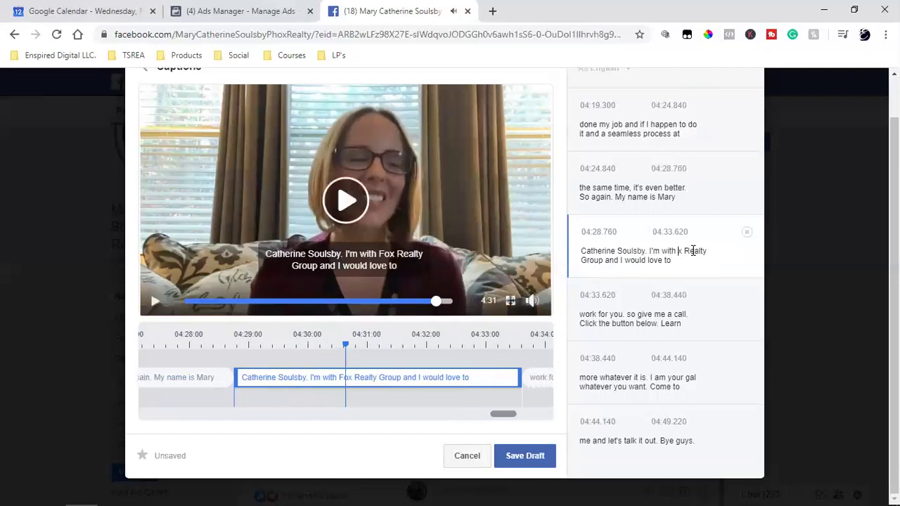
pyautogui.write('Phox')
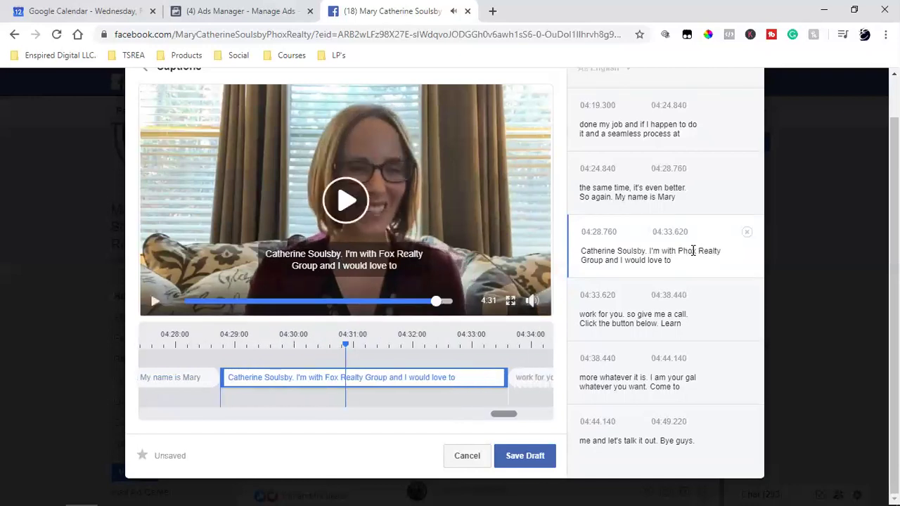
pyautogui.click(433, 188)
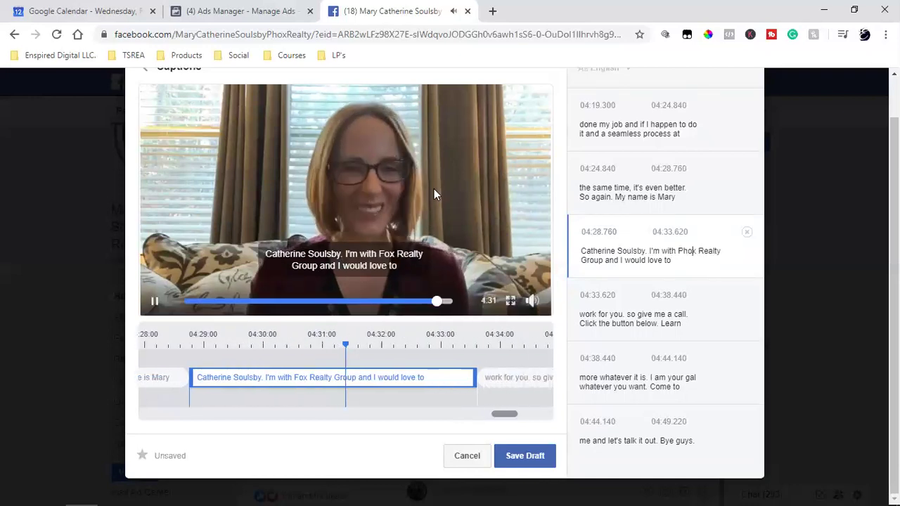
pyautogui.click(376, 197)
pyautogui.click(377, 196)
pyautogui.click(377, 196)
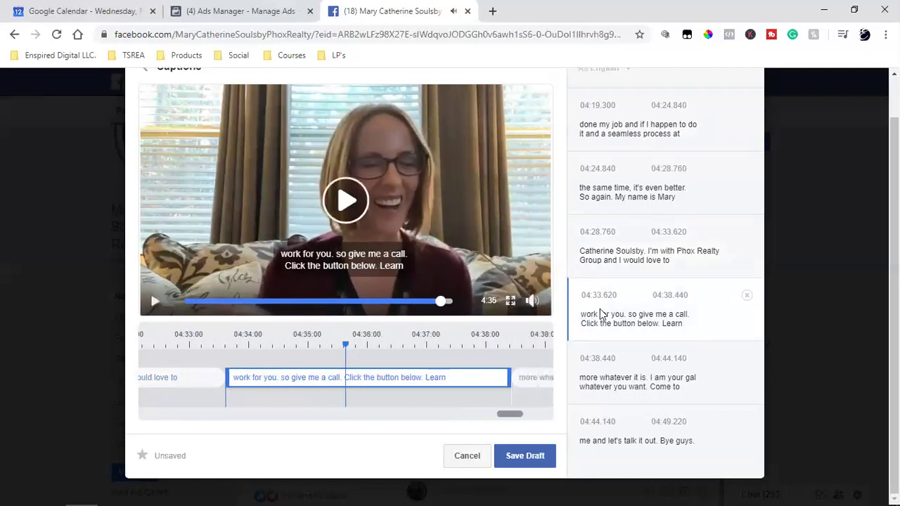
# - Change "so give" to "So give" in the 04:33.620 caption and play on into the 04:38.440 caption
pyautogui.click(632, 314)
pyautogui.press('BackSpace')
pyautogui.write('S')
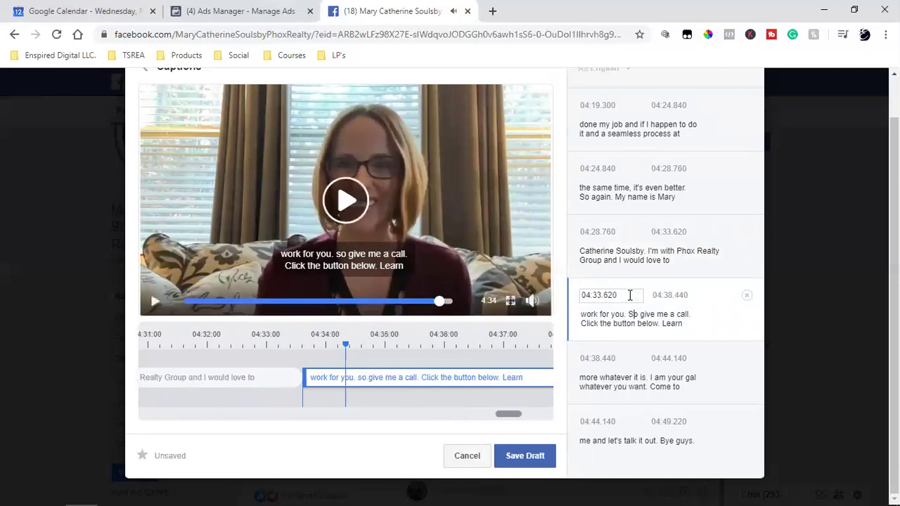
pyautogui.click(406, 238)
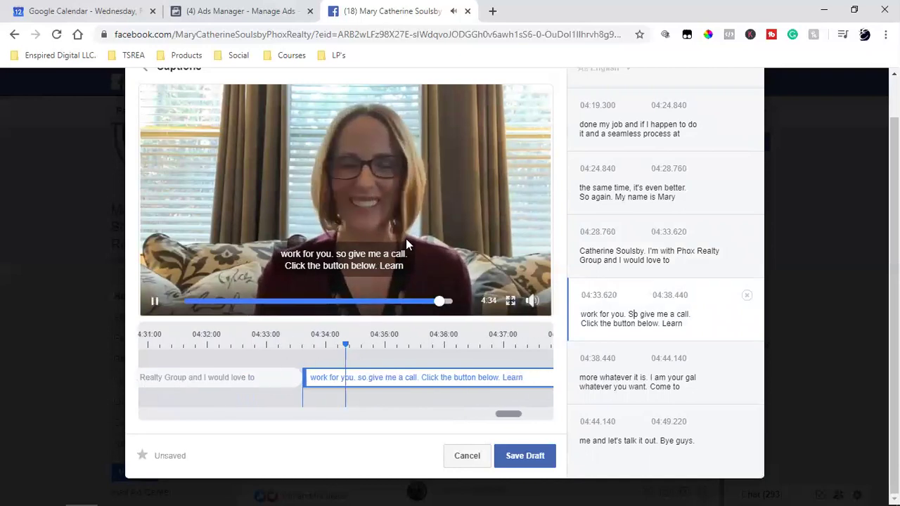
pyautogui.click(349, 227)
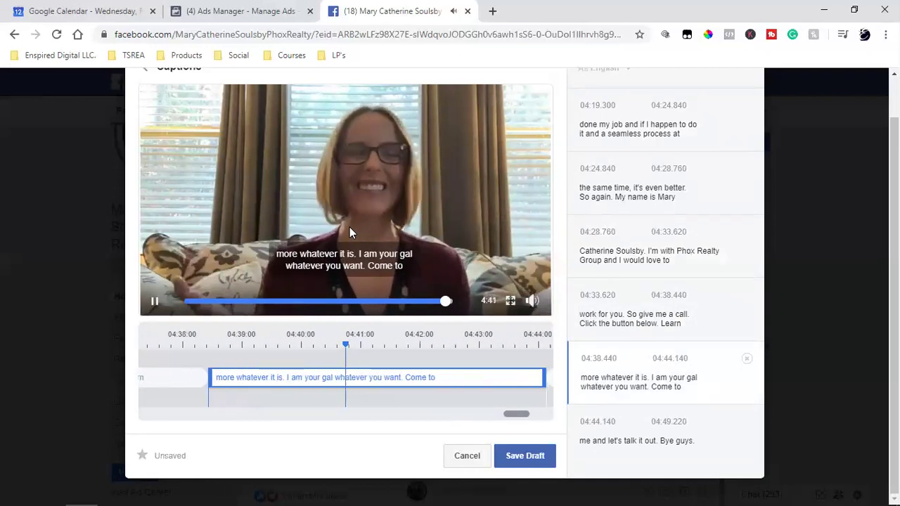
# - Add a comma after "more" in the 04:38.440 caption and play the video through its final caption
pyautogui.click(599, 379)
pyautogui.write(',')
pyautogui.click(406, 223)
pyautogui.click(405, 223)
pyautogui.click(406, 223)
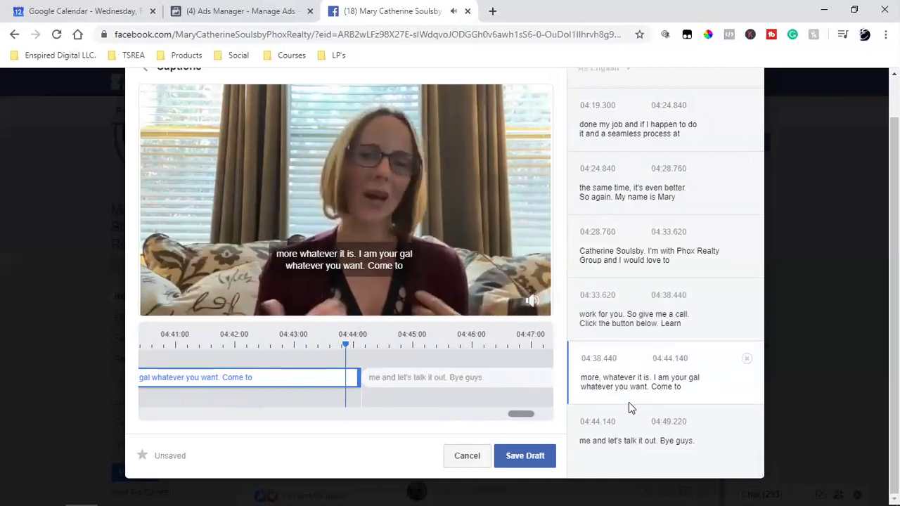
pyautogui.click(453, 276)
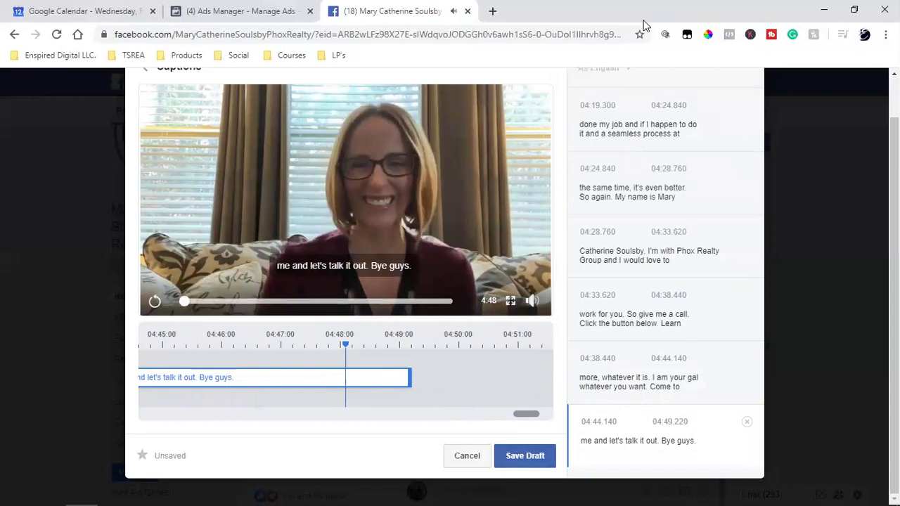
# - Look back through the captions to the first one, save the caption draft, and save the edited video post
pyautogui.scroll(20, 671, 356)
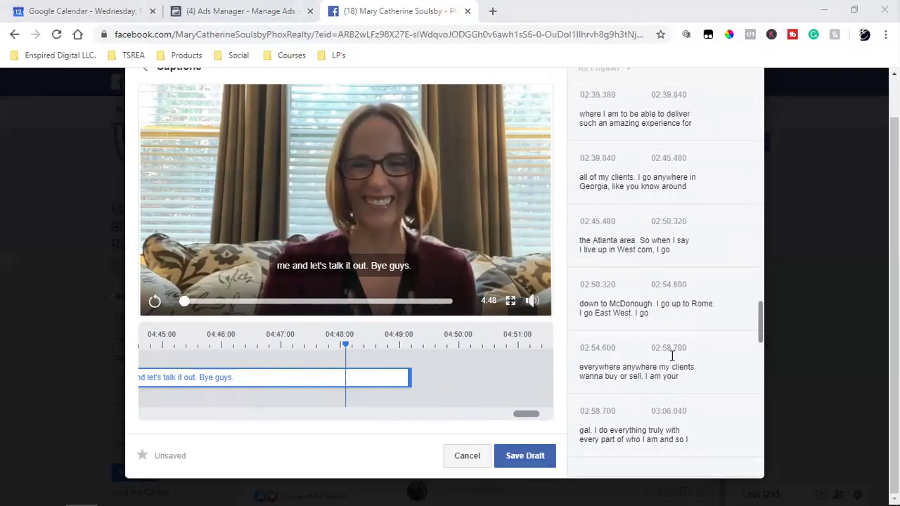
pyautogui.scroll(15, 671, 356)
pyautogui.scroll(1, 835, 244)
pyautogui.scroll(-1, 835, 244)
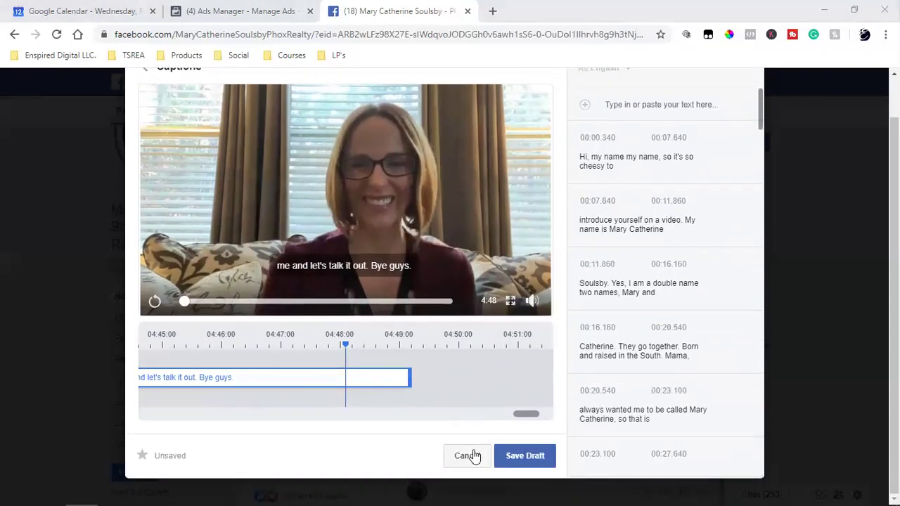
pyautogui.click(517, 461)
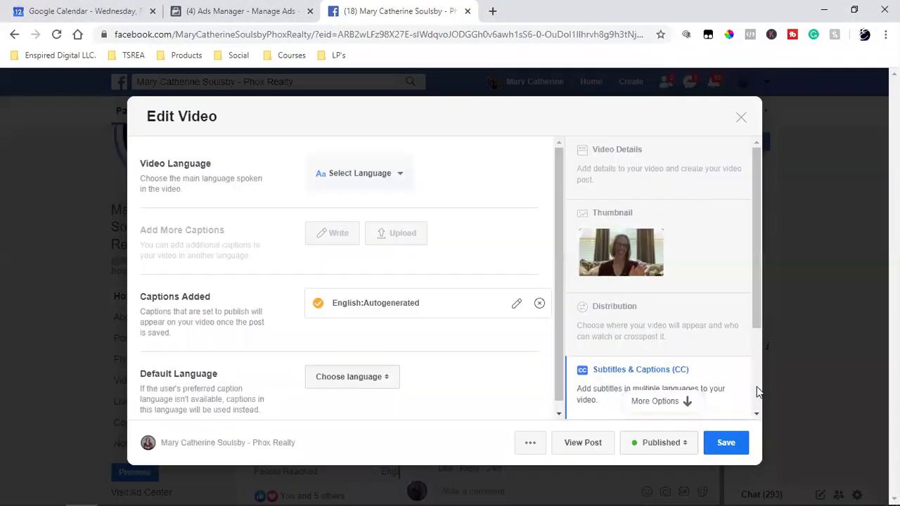
pyautogui.click(725, 443)
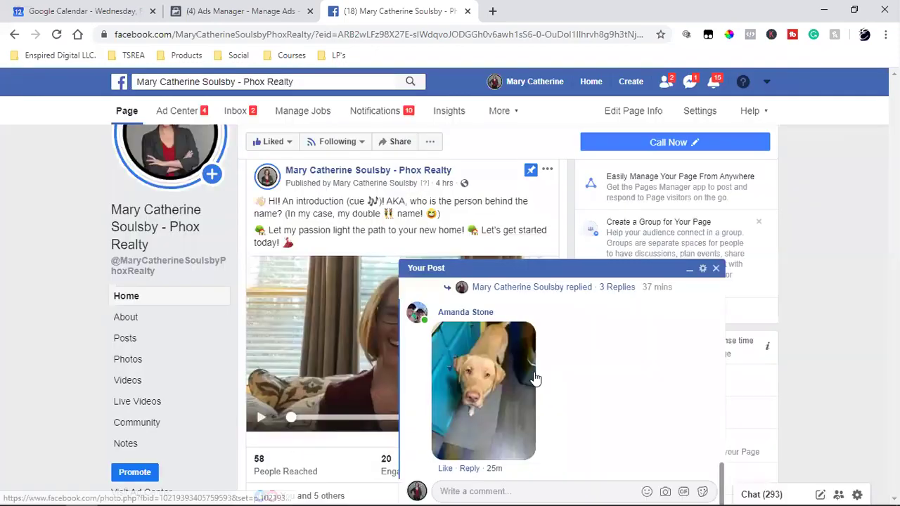
# - Switch to Ads Manager and confirm the Video views ad to submit the campaign
pyautogui.click(253, 8)
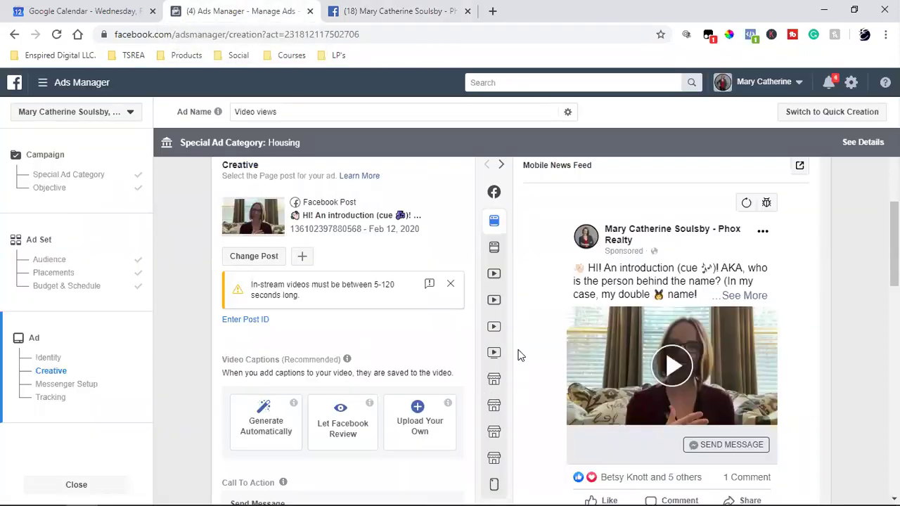
pyautogui.scroll(-15, 610, 322)
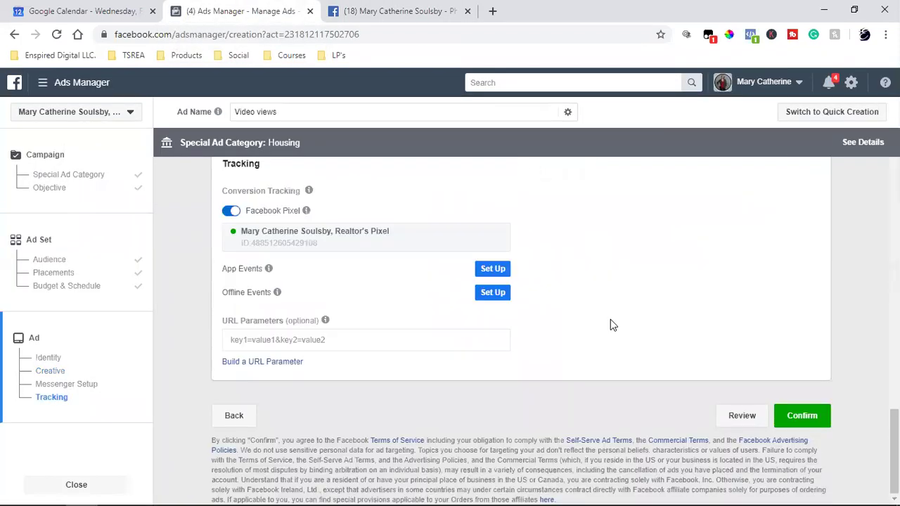
pyautogui.click(807, 425)
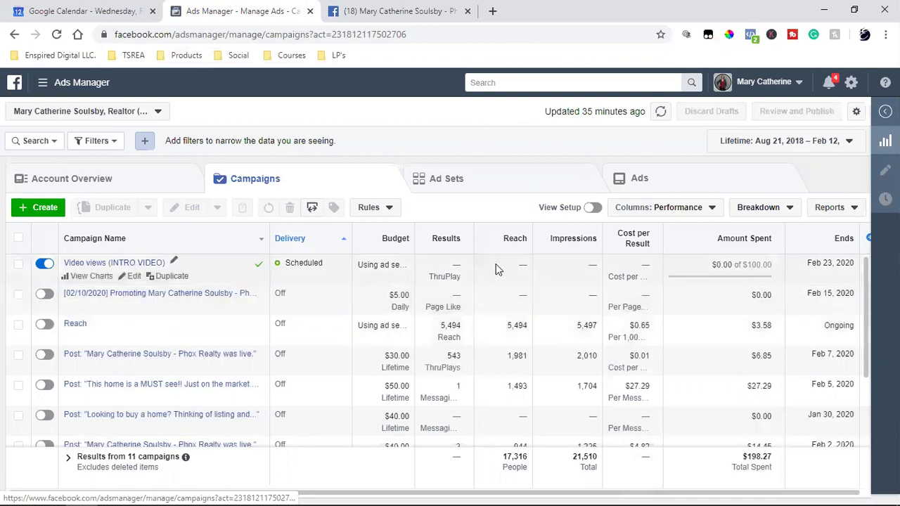
# - Check the delivery status of the "Video views (INTRO VIDEO)" campaign at campaign, ad set and ad level
pyautogui.click(247, 268)
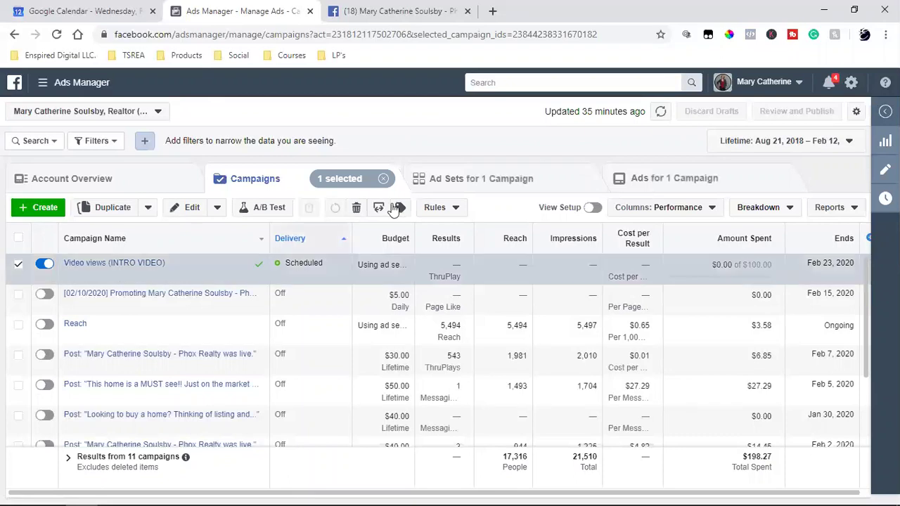
pyautogui.click(473, 180)
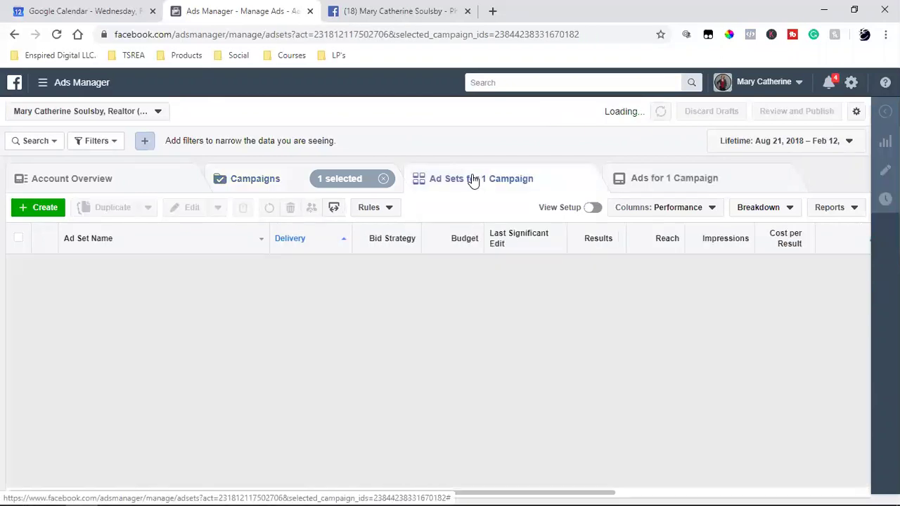
pyautogui.click(660, 187)
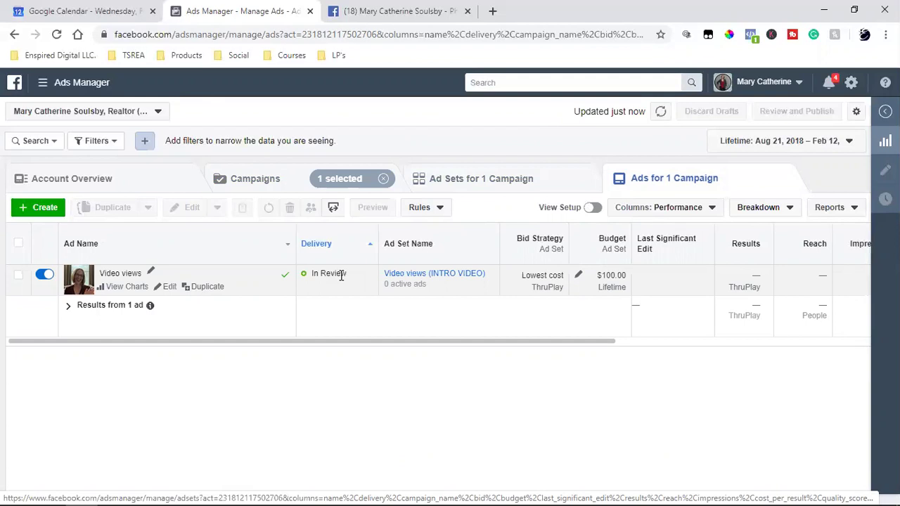
pyautogui.moveTo(859, 490)
pyautogui.click(284, 188)
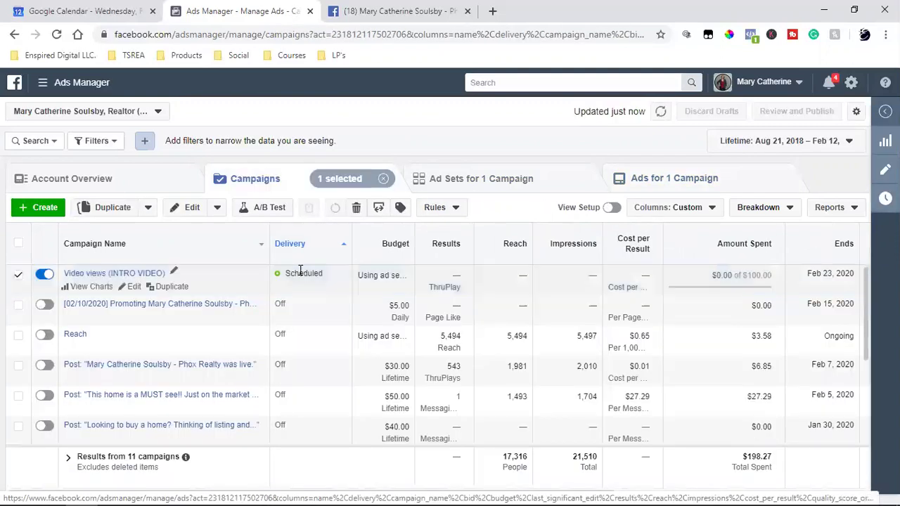
pyautogui.click(483, 185)
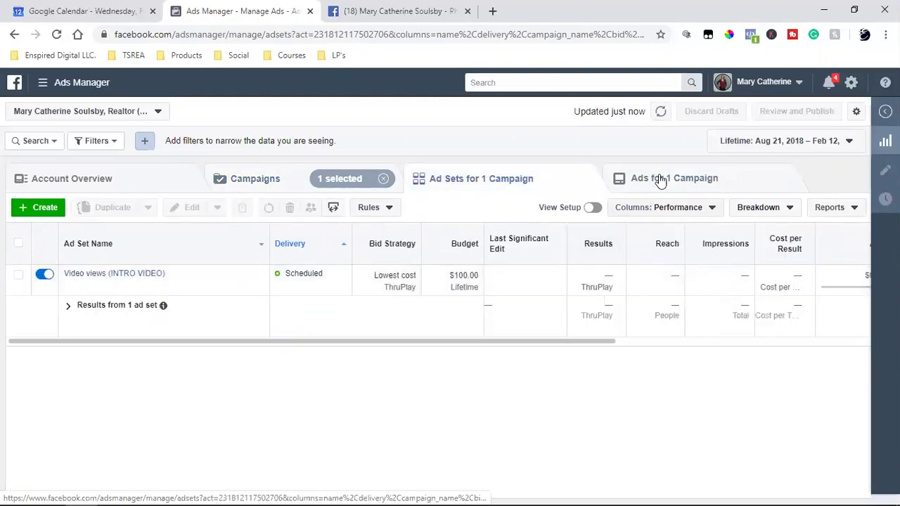
pyautogui.click(661, 179)
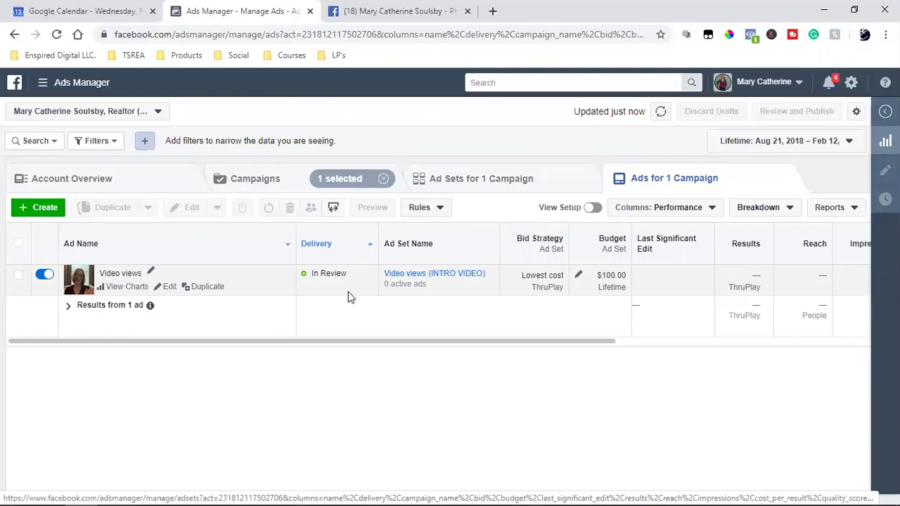
pyautogui.click(265, 183)
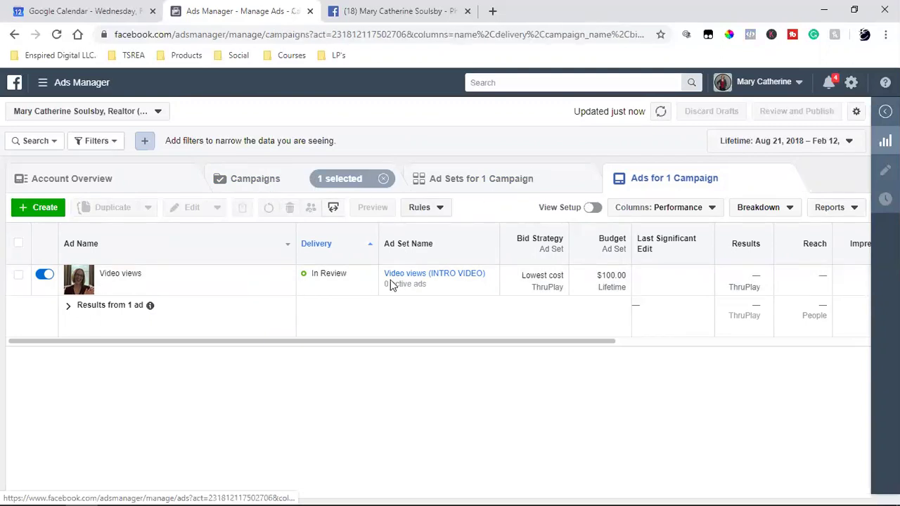